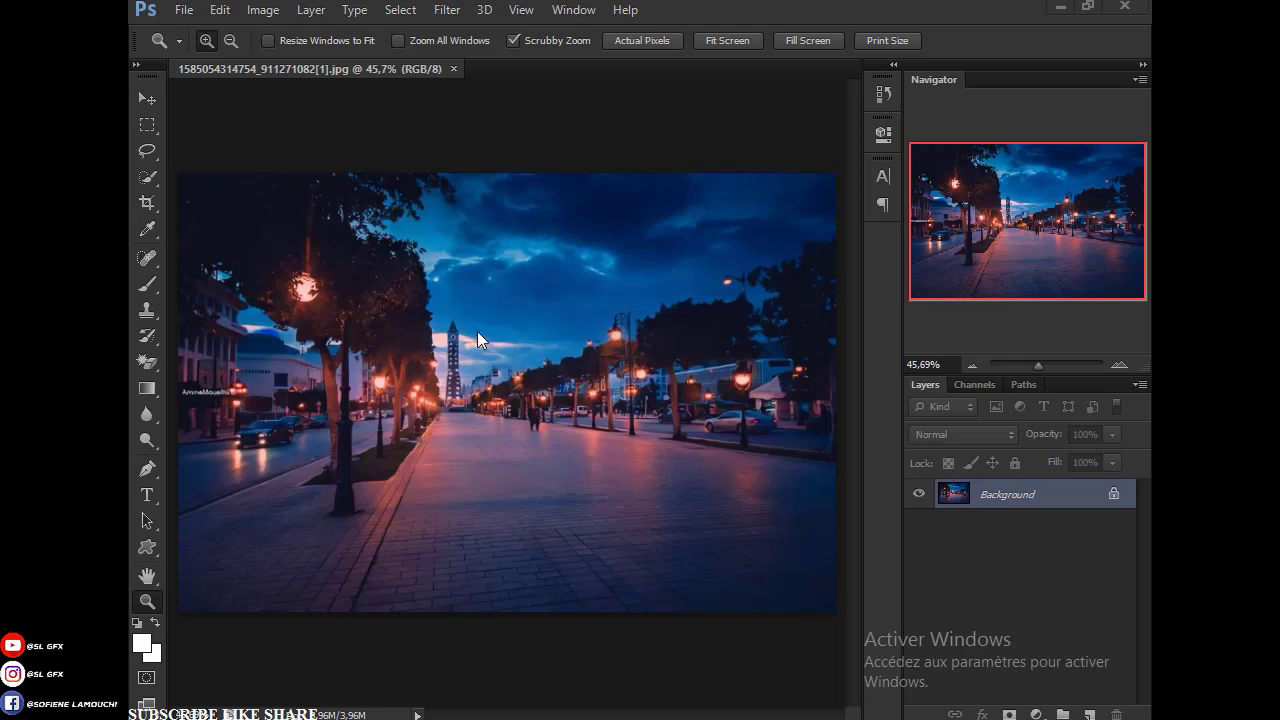
Step: Add a Color Lookup adjustment layer set to LateSunset.3DL
click(1036, 714)
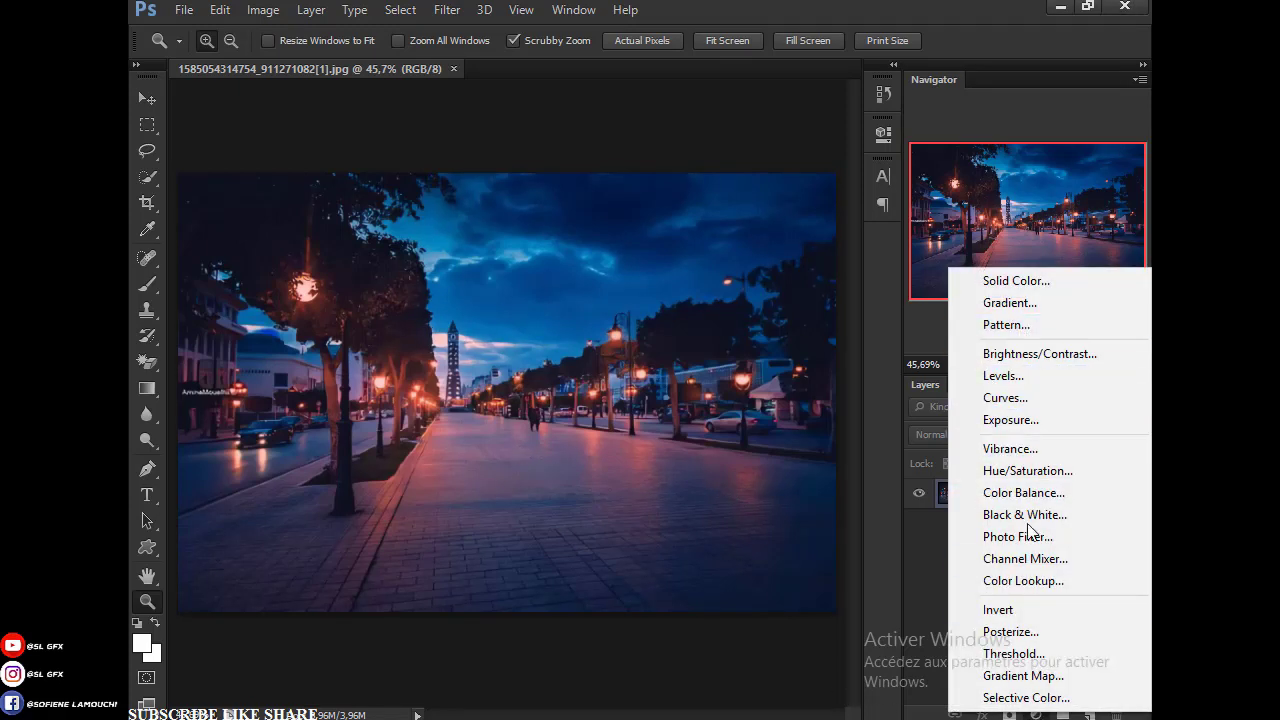
click(1024, 581)
click(810, 180)
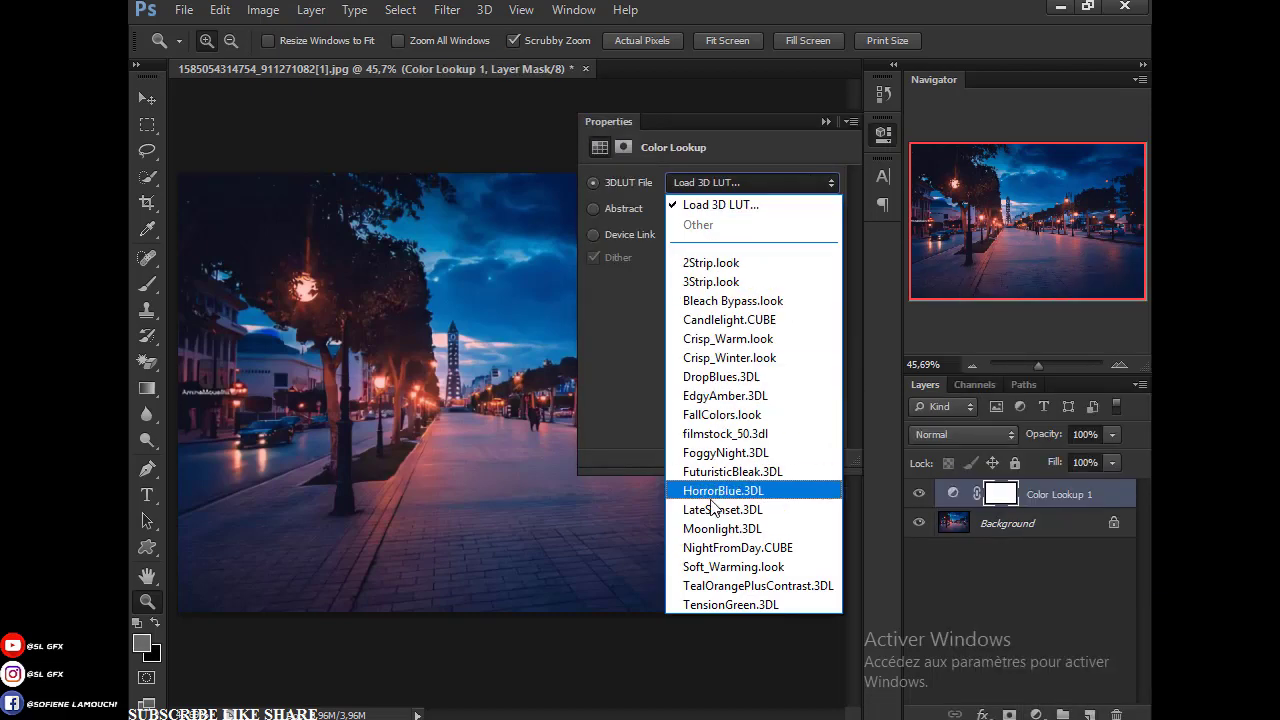
click(779, 452)
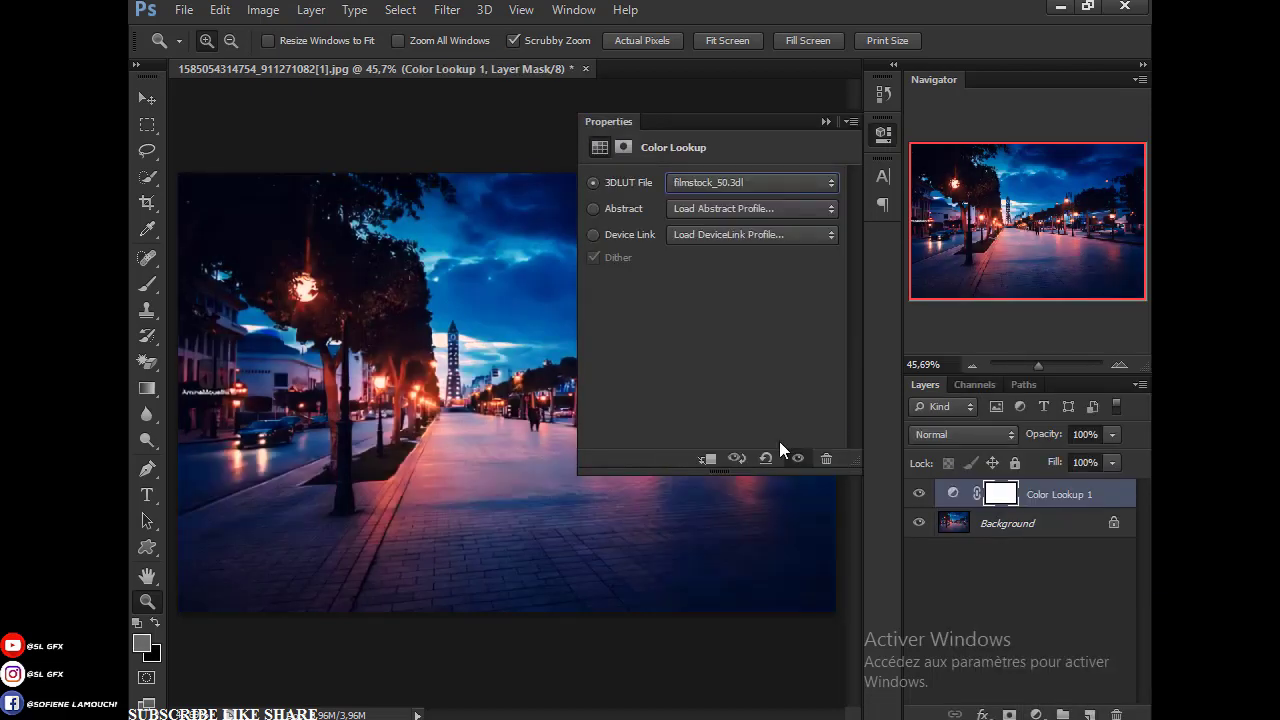
key(Down)
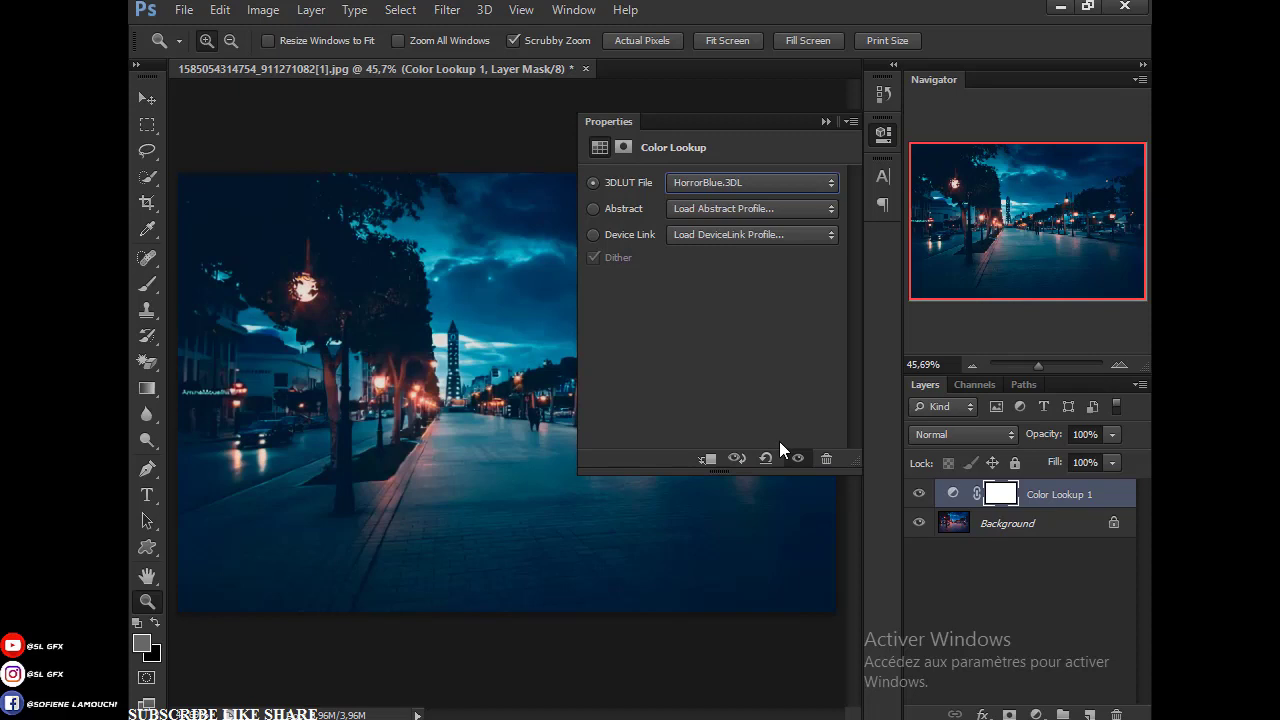
key(Down)
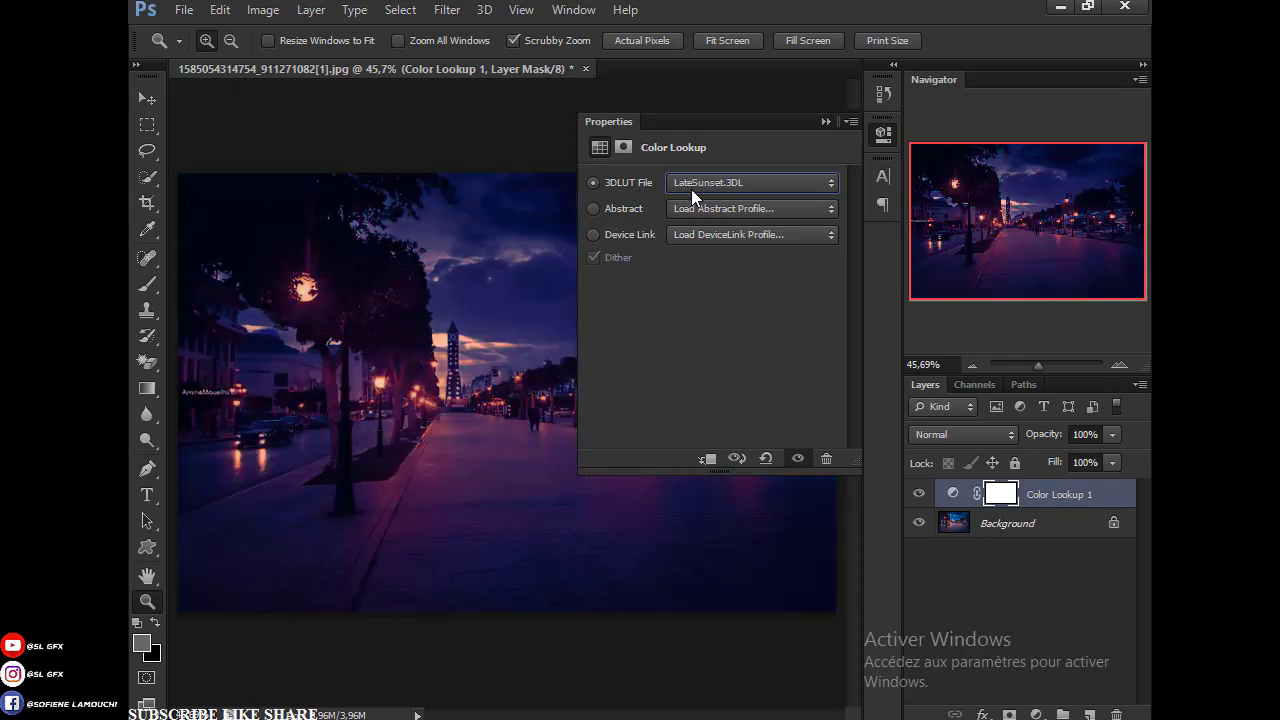
Step: Add a second Color Lookup layer set to 3Strip.look
click(1036, 714)
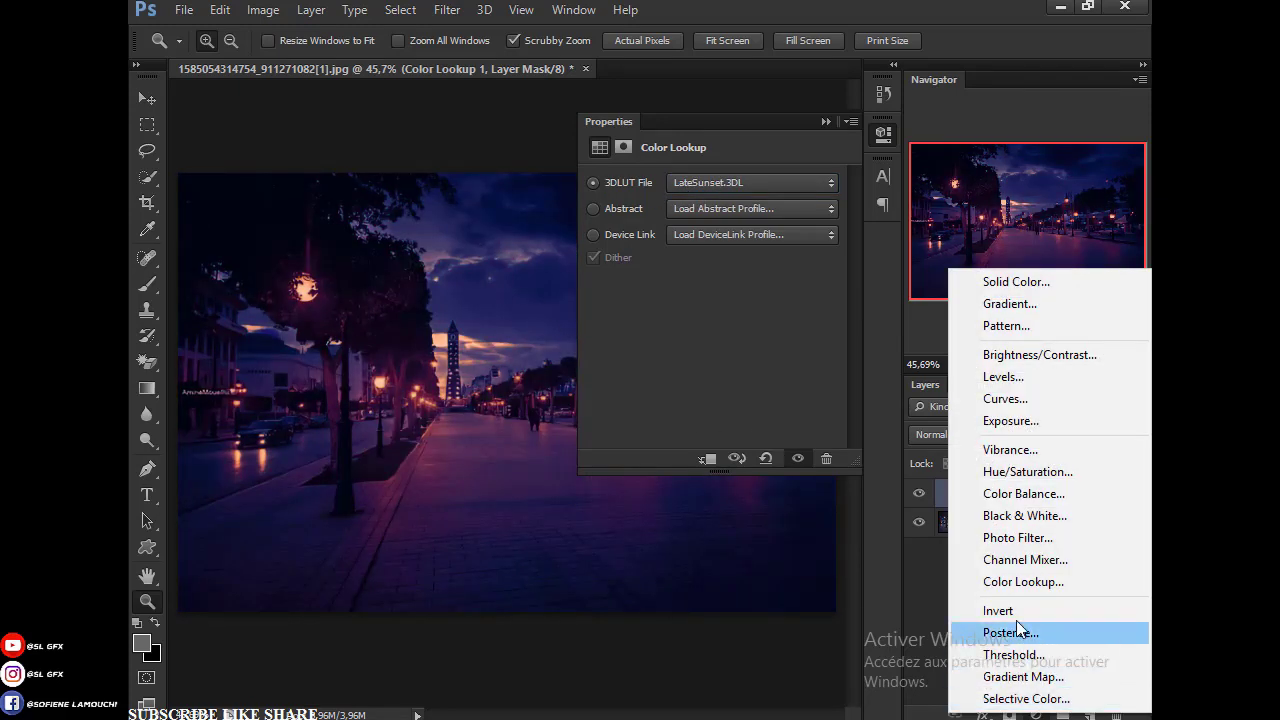
click(1016, 586)
click(774, 180)
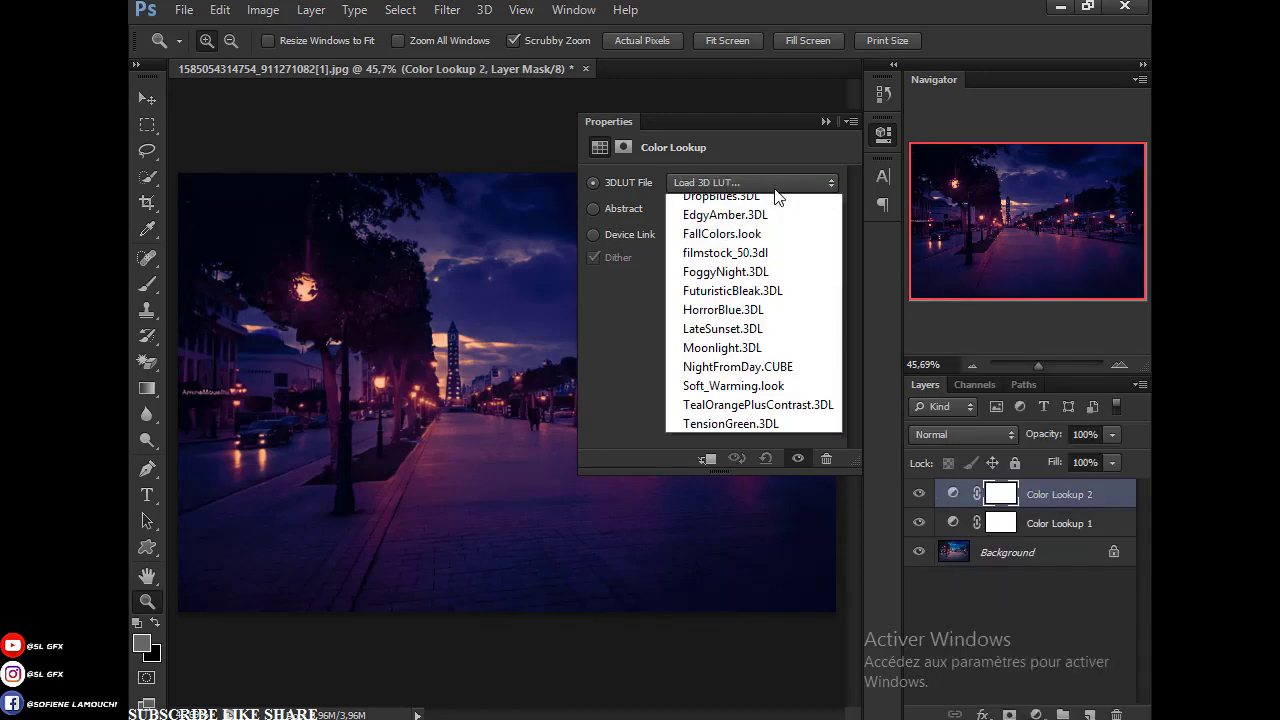
click(742, 283)
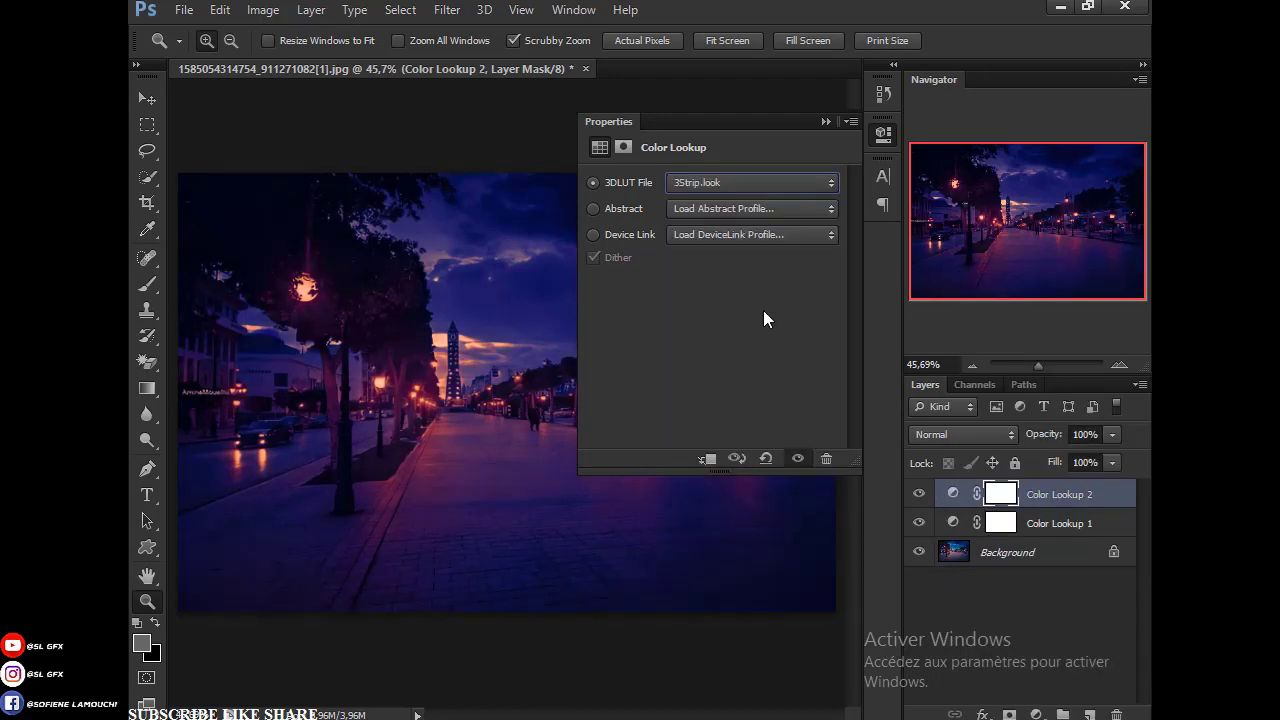
click(1036, 714)
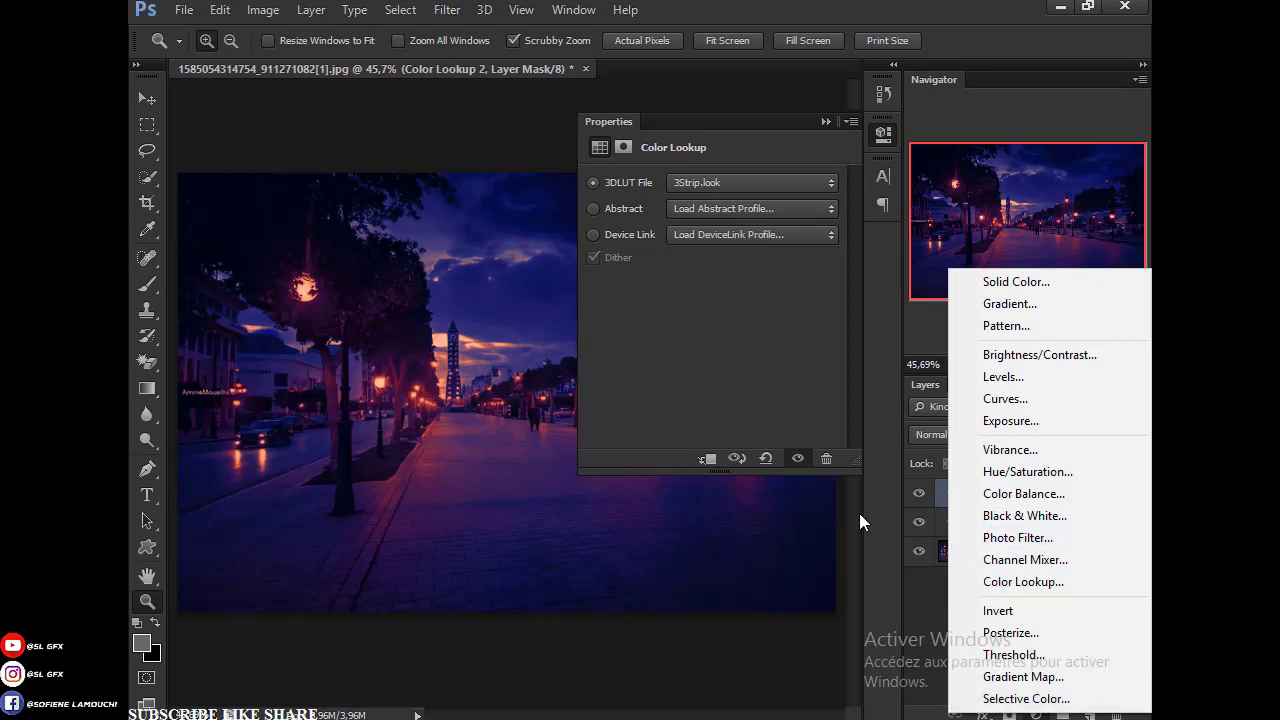
Step: Add a Color Balance layer with midtones Red +49, Magenta -24, Blue +26
click(1015, 493)
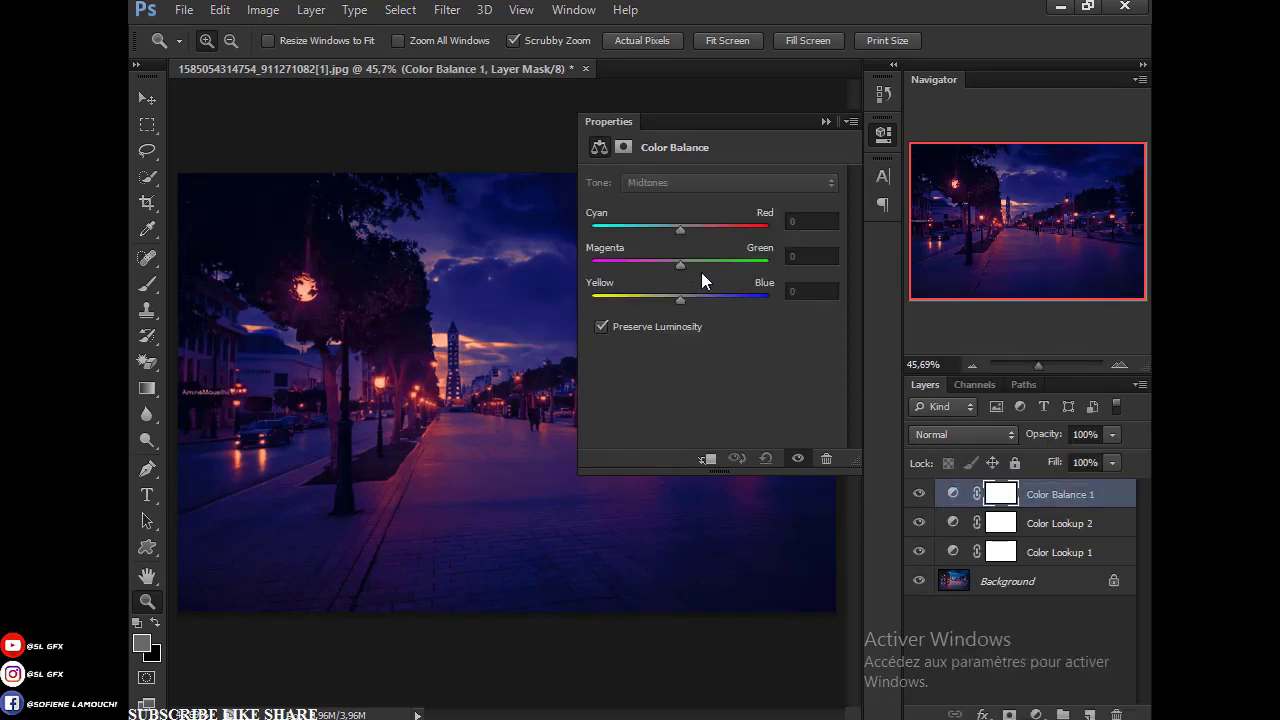
click(725, 234)
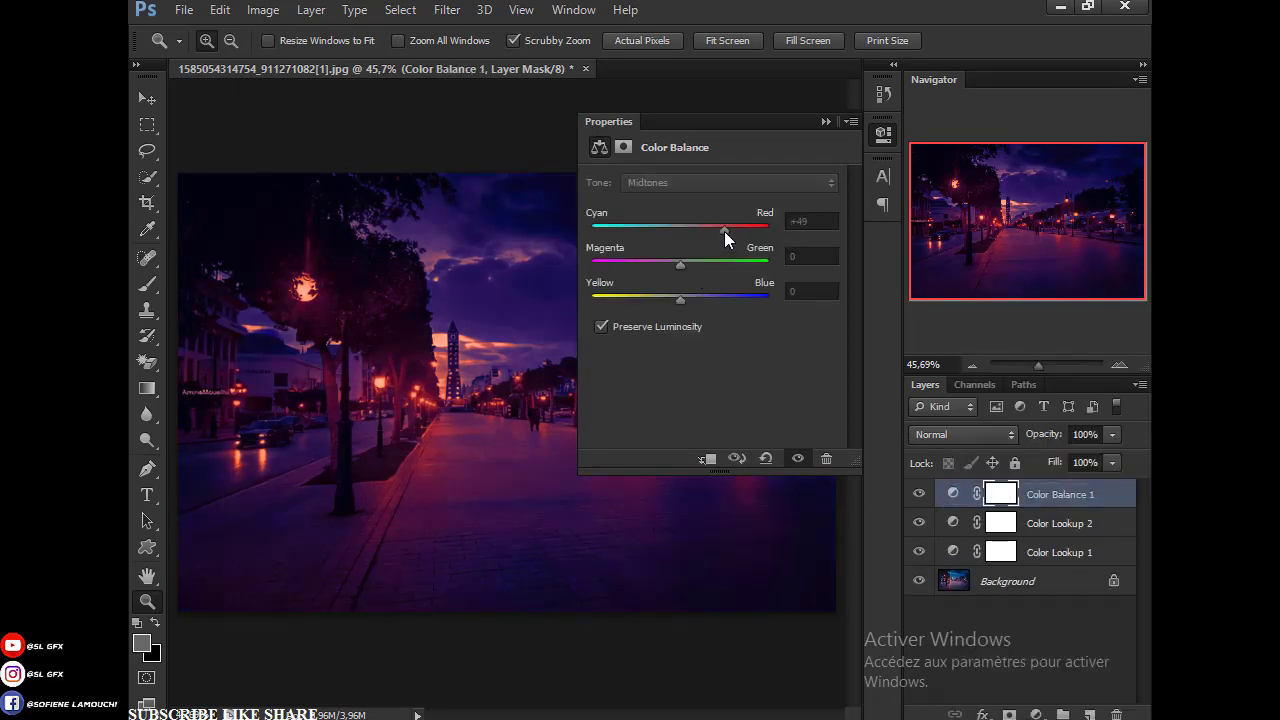
click(703, 298)
drag(670, 267, 659, 259)
Step: Add a third Color Lookup layer using FallColors.look
click(1036, 714)
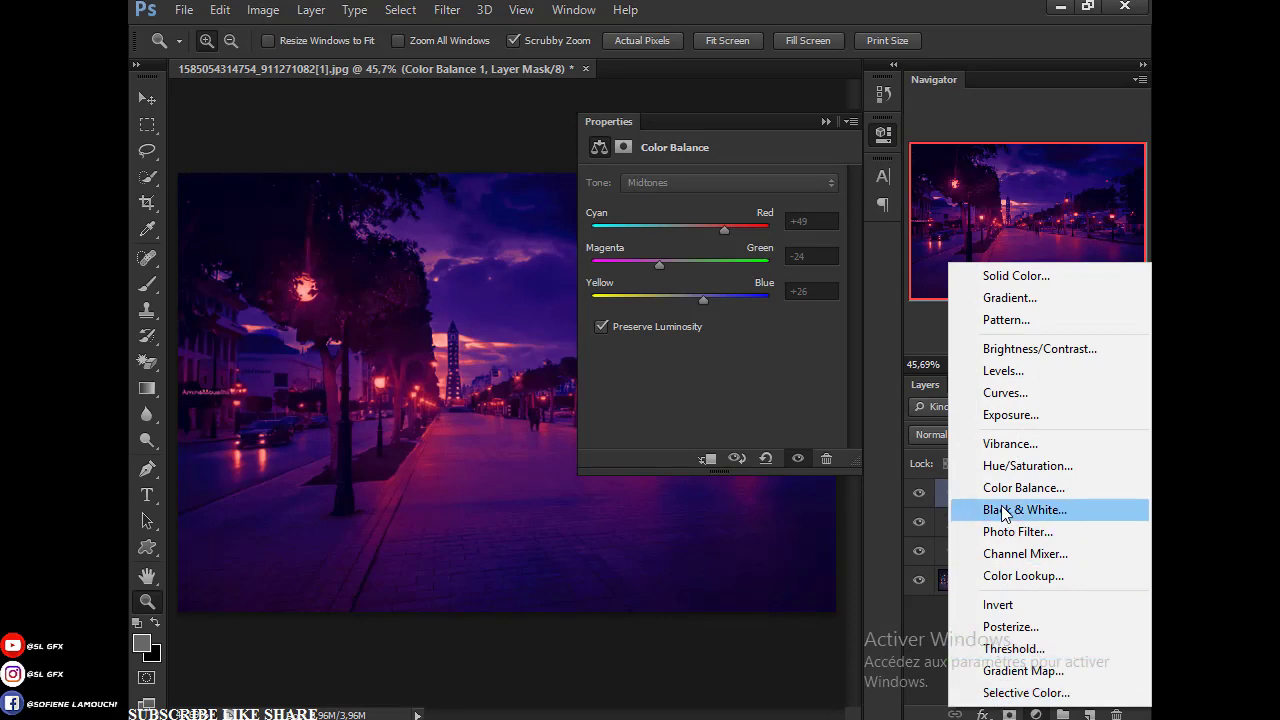
click(1010, 575)
click(702, 182)
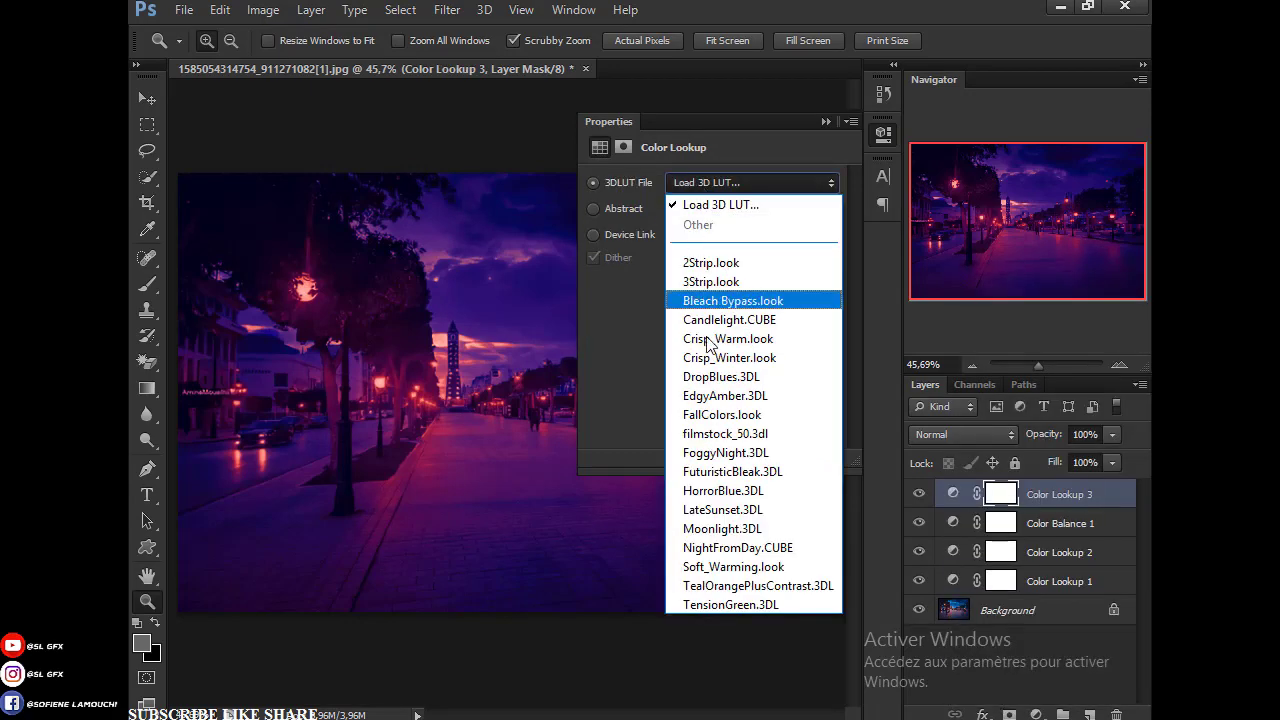
click(723, 426)
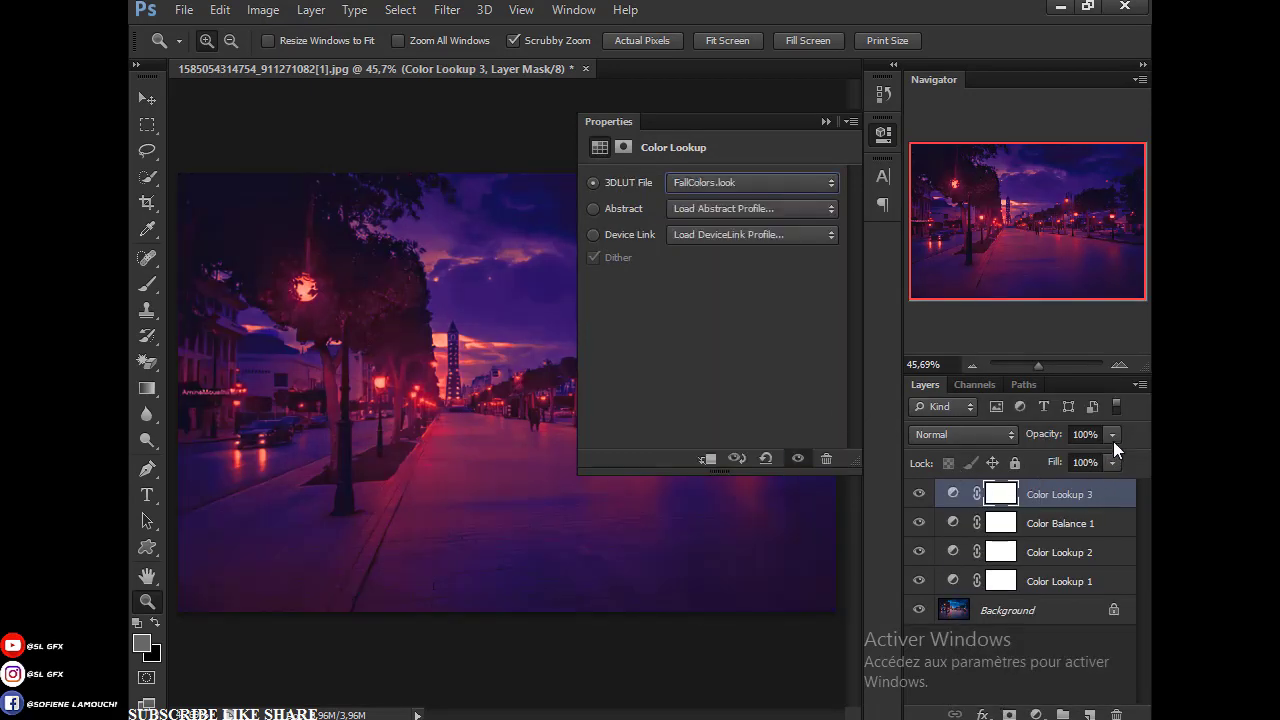
Step: Rearrange Color Lookup 3 and Color Balance 1 in the layer stack
drag(1077, 488, 1060, 537)
click(1060, 552)
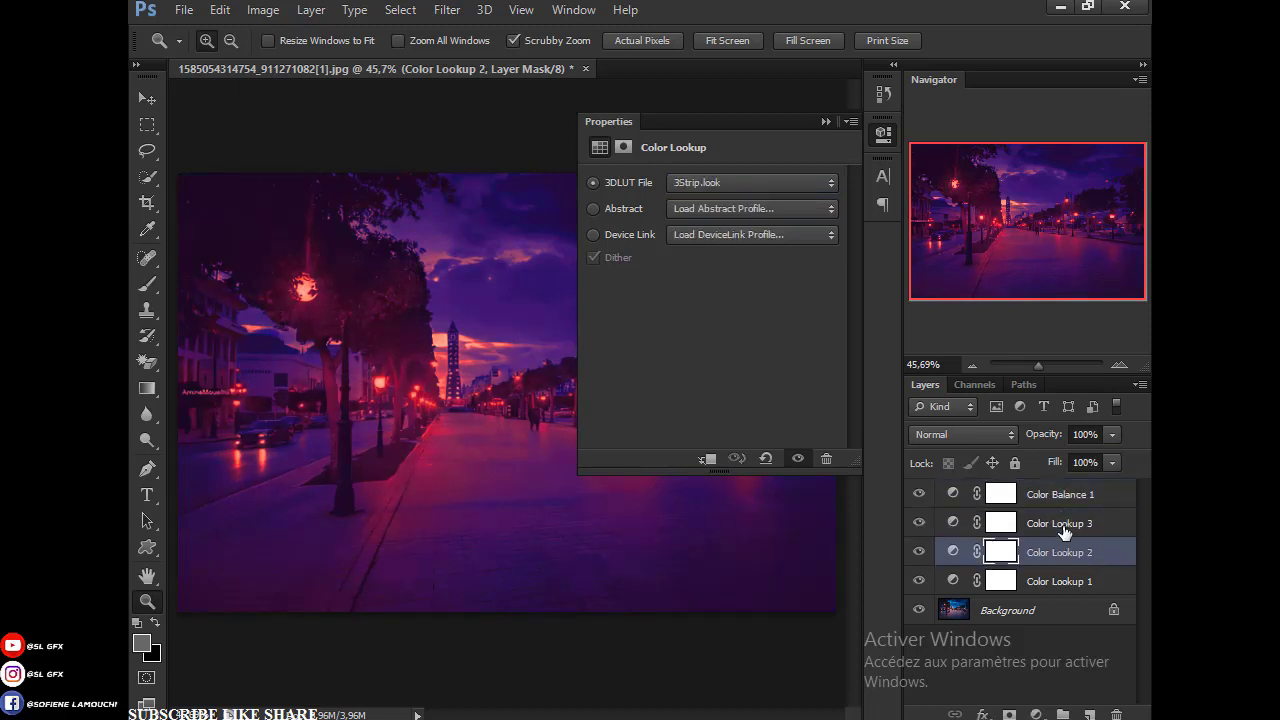
click(1054, 494)
click(1054, 523)
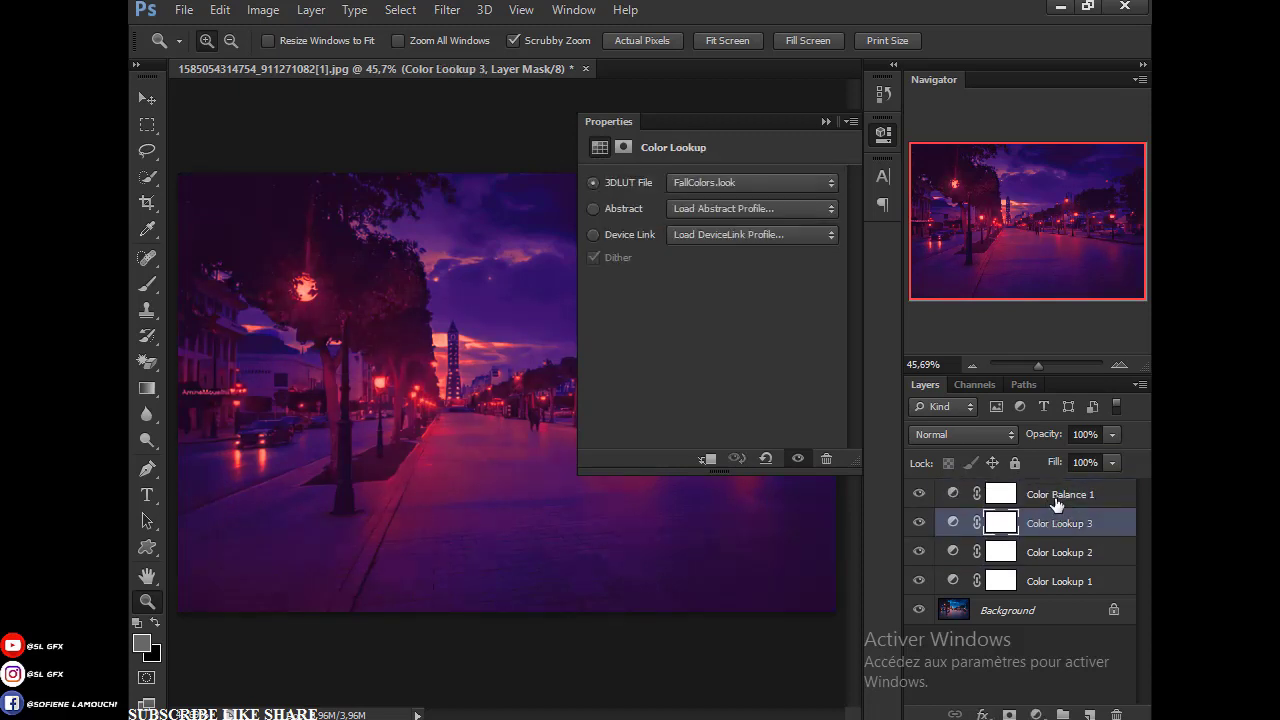
mouse_move(1054, 494)
mouse_down()
mouse_move(1057, 526)
mouse_move(1050, 488)
mouse_up()
Step: Set Color Lookup 3 to 47% opacity, placed above Color Balance 1
click(1112, 434)
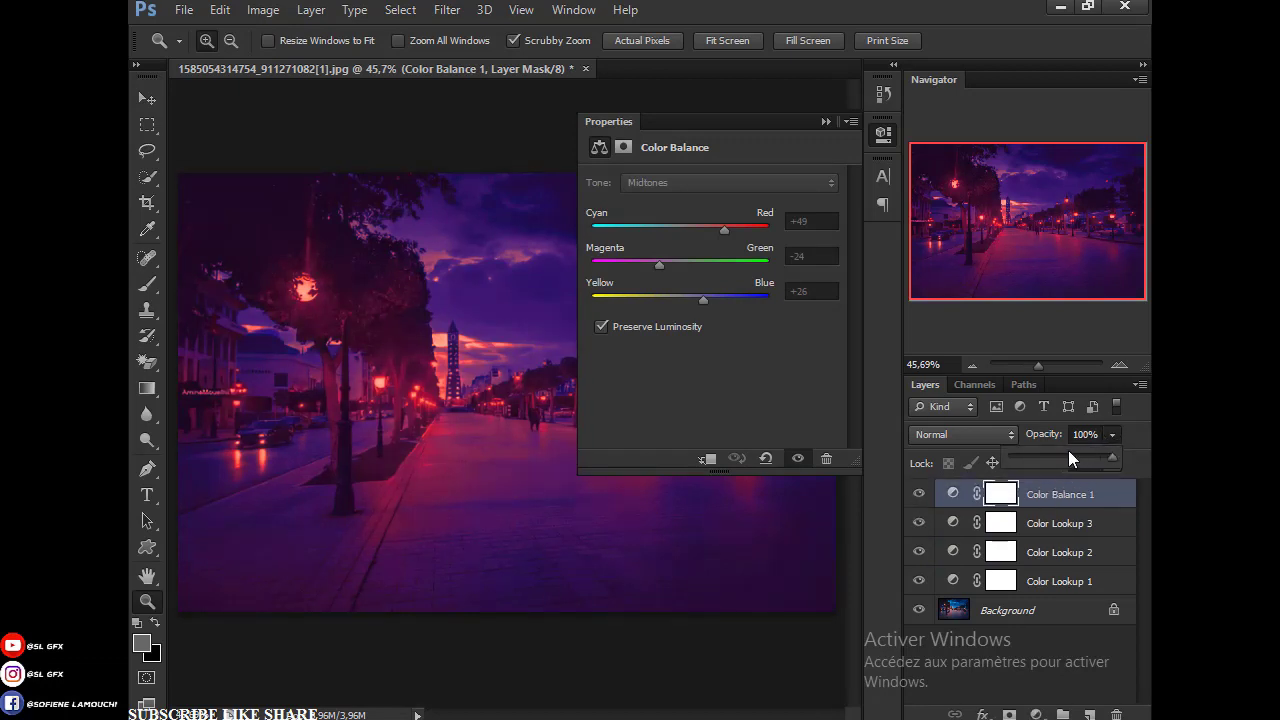
mouse_move(1037, 460)
mouse_down()
mouse_move(1015, 467)
mouse_move(1135, 459)
mouse_up()
drag(1063, 524, 1051, 504)
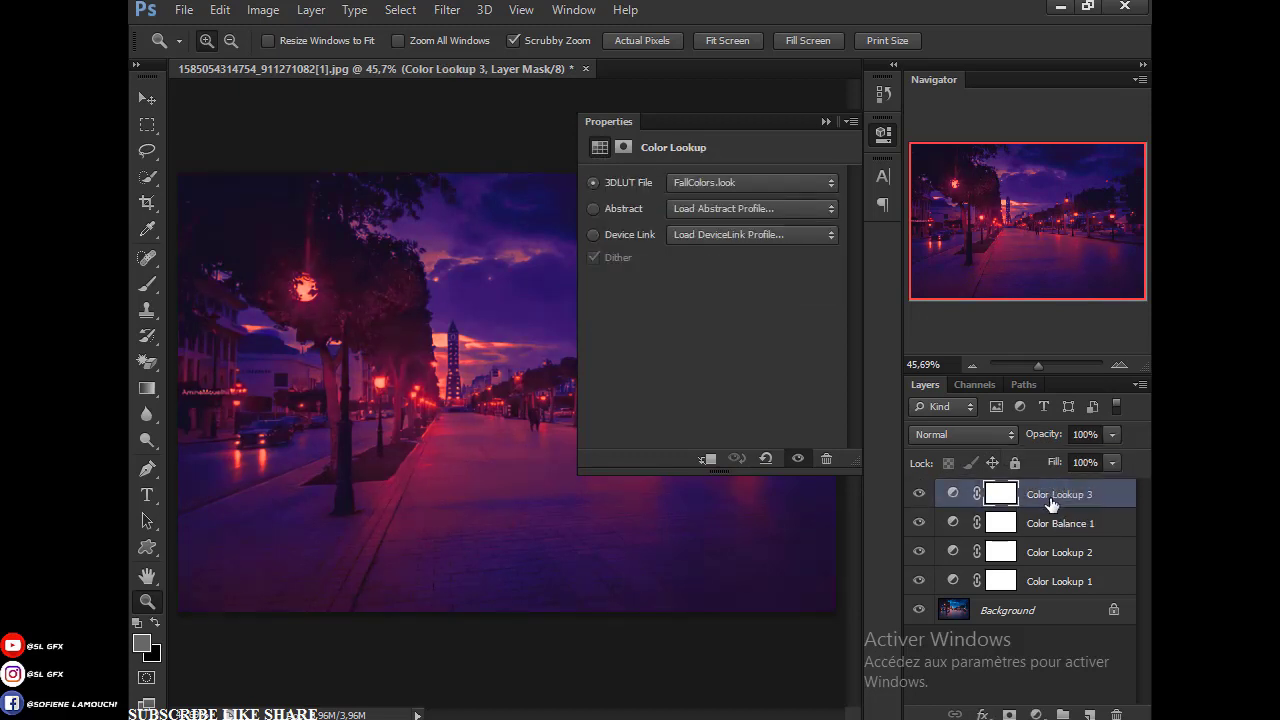
click(998, 521)
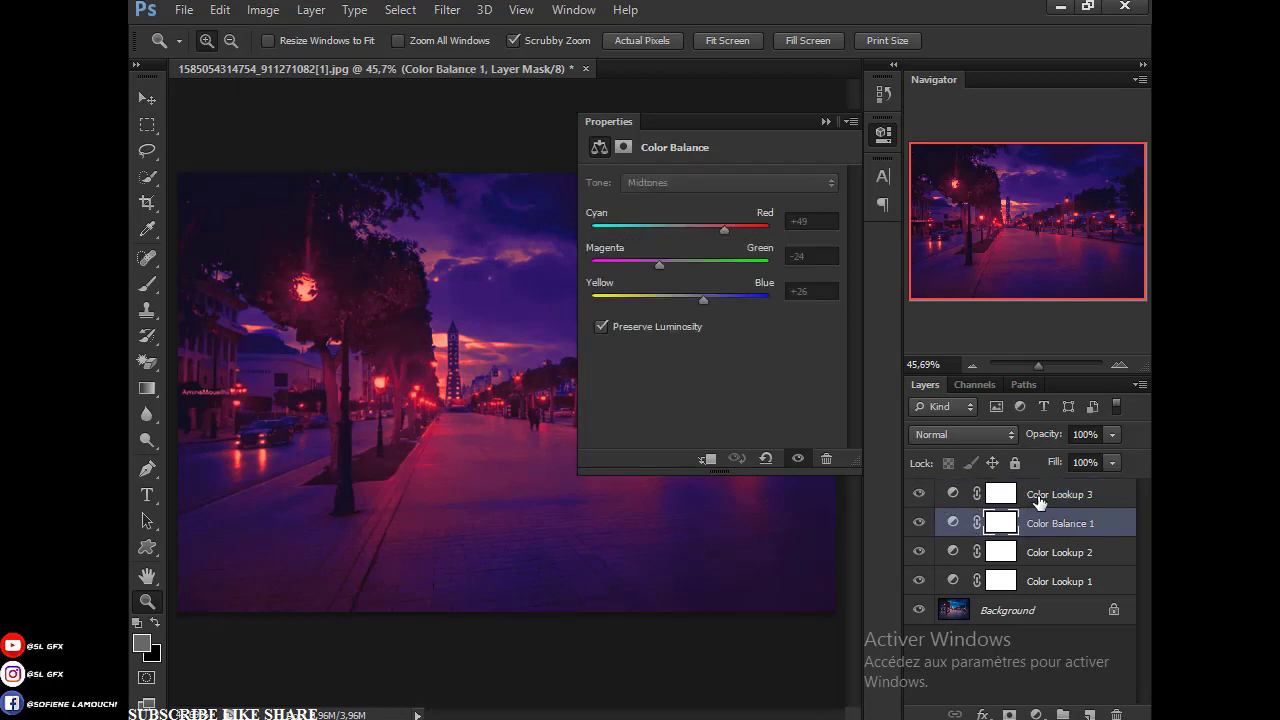
click(1039, 500)
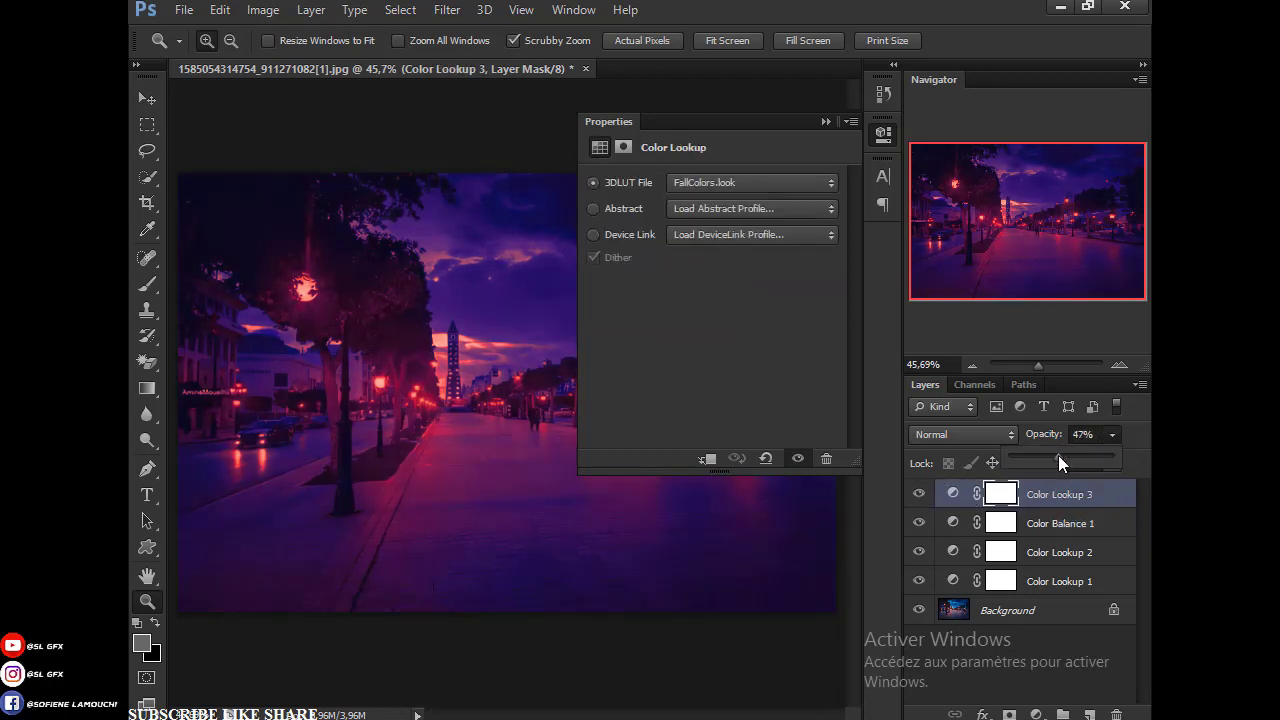
click(1033, 714)
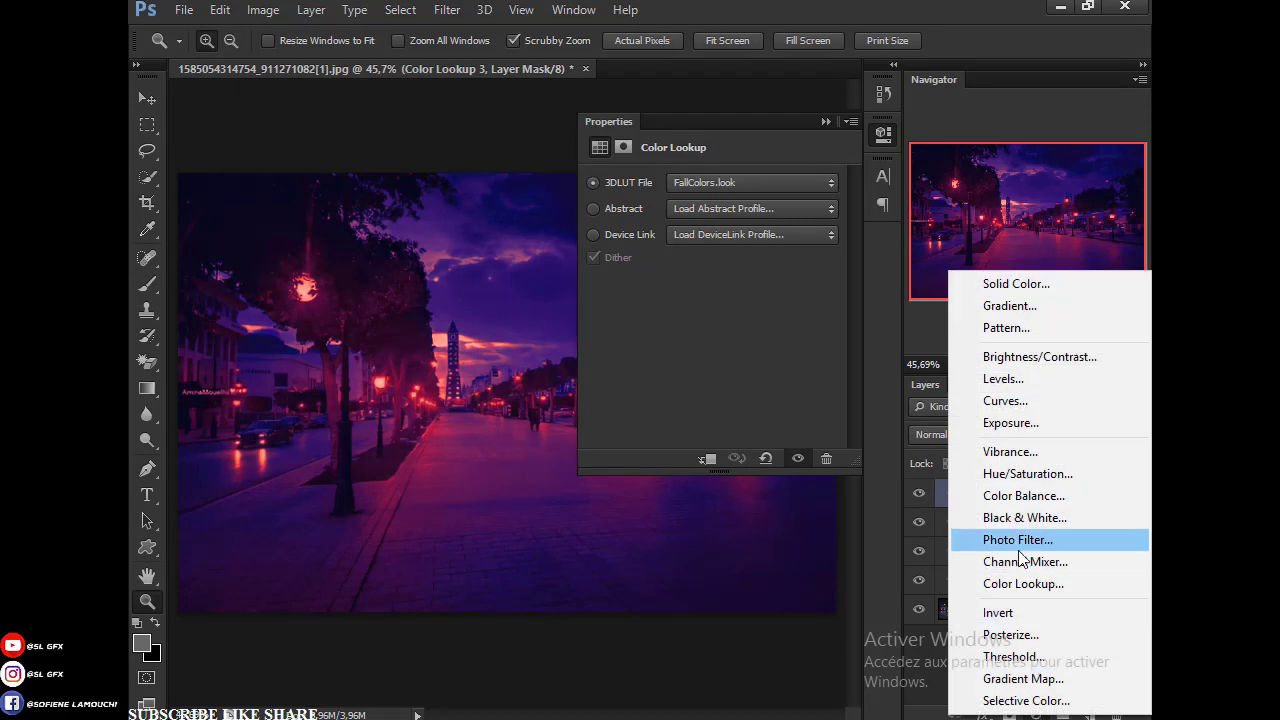
Step: Add a Brightness/Contrast layer with brightness -21 and contrast 36
click(1005, 354)
drag(712, 273, 738, 273)
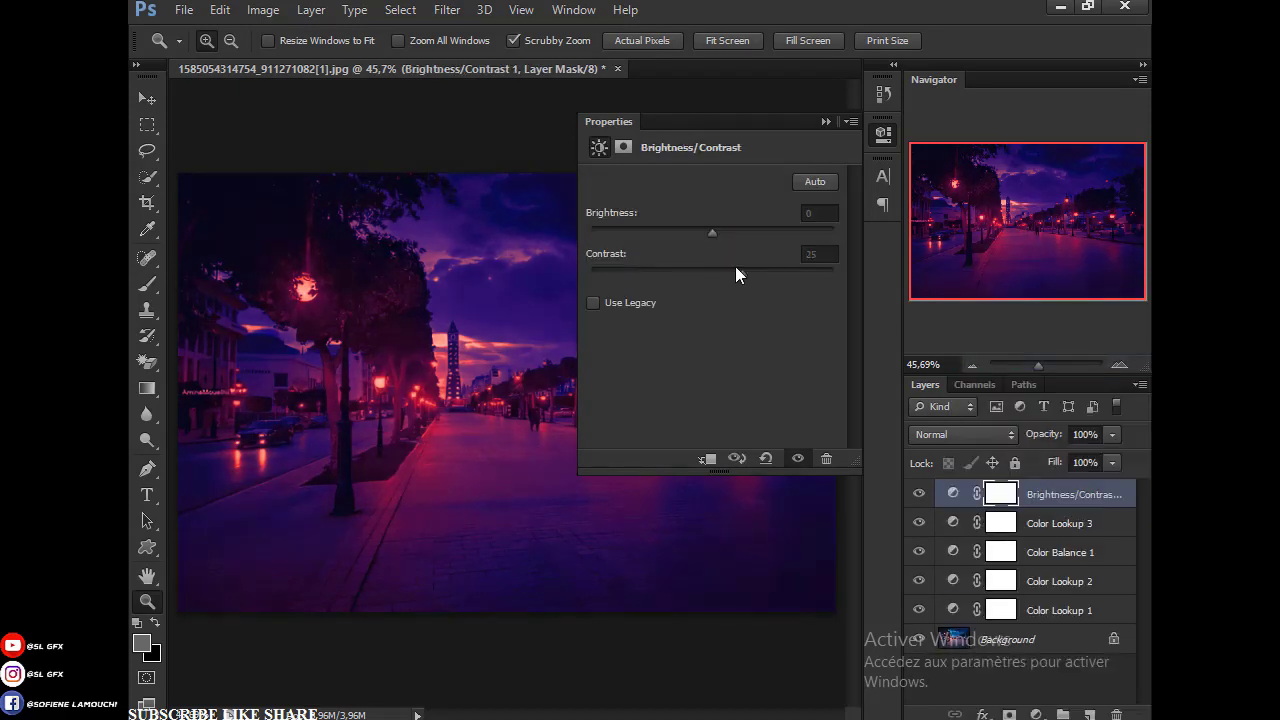
drag(684, 229, 679, 233)
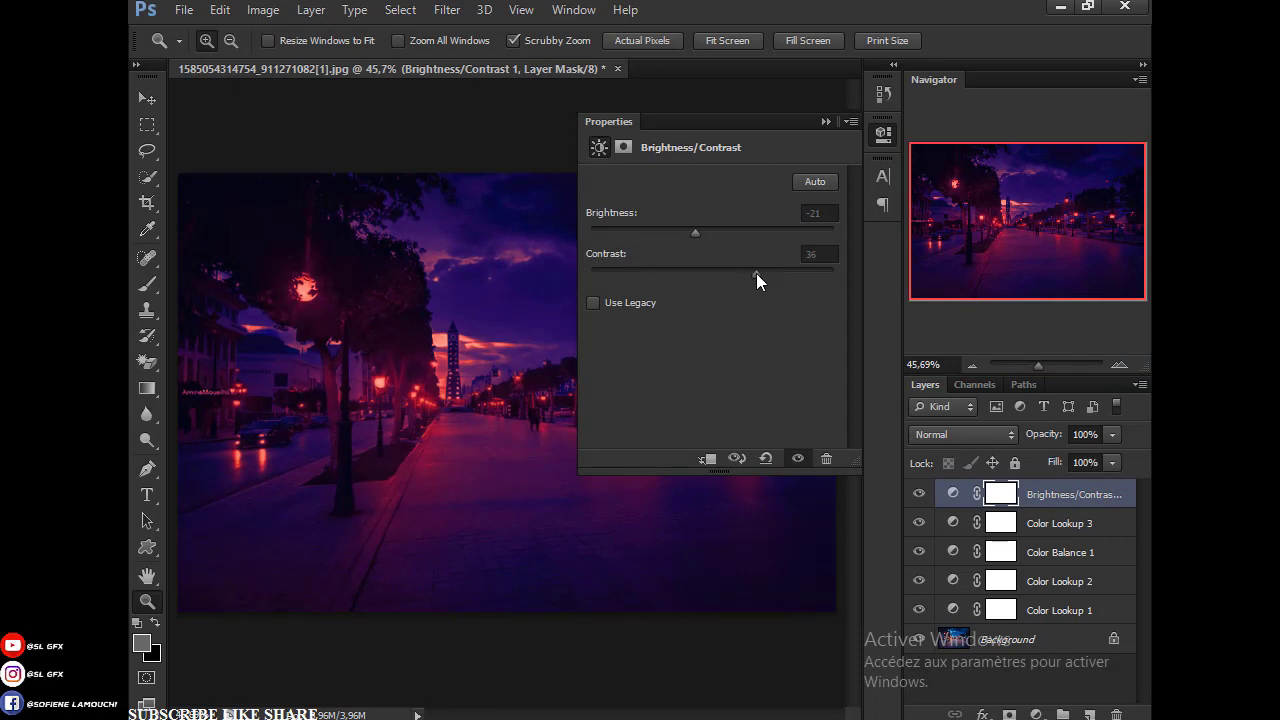
click(826, 118)
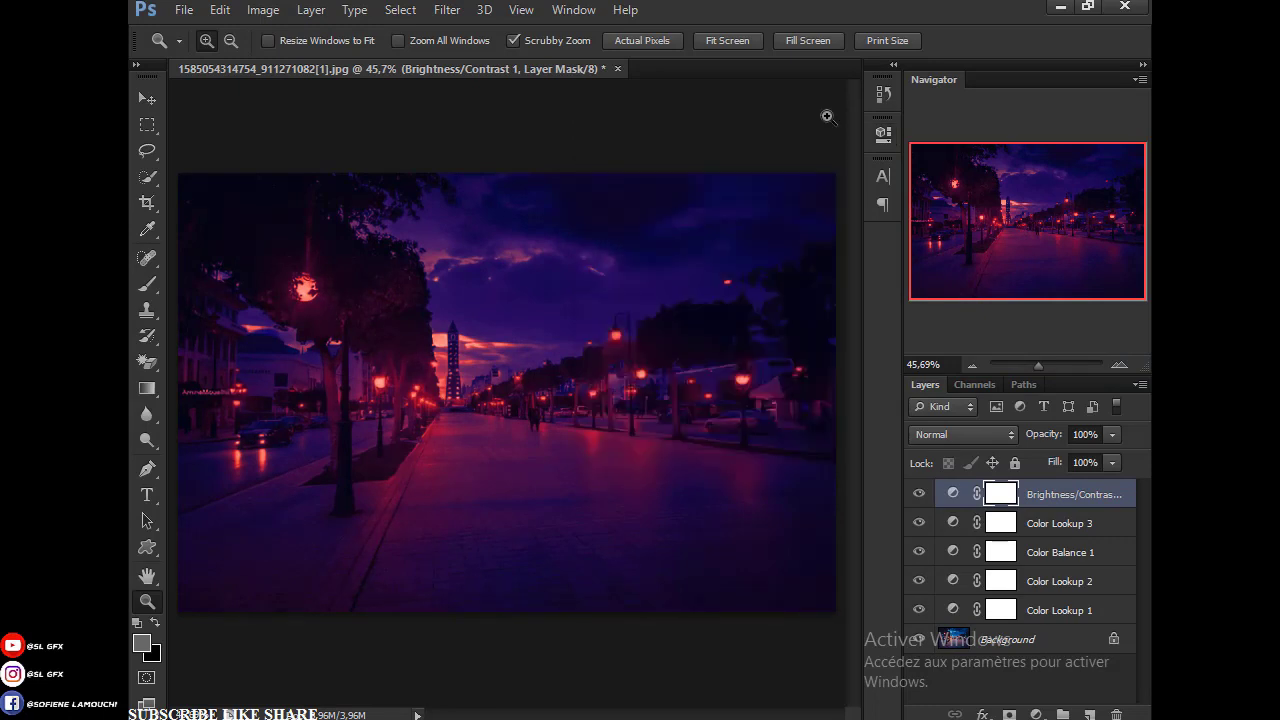
Step: Remove the watermark text on the left of the Background with Spot Healing
click(1035, 638)
click(147, 229)
click(147, 260)
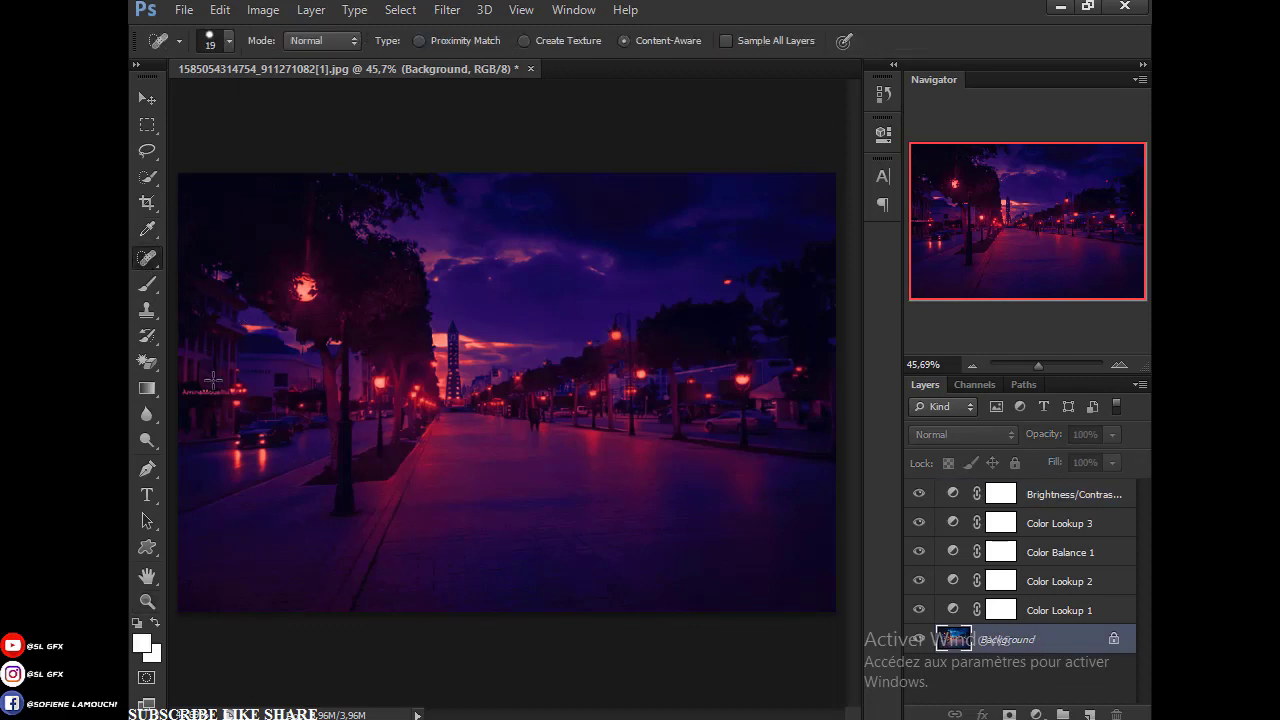
drag(180, 392, 240, 392)
Step: Reselect Brightness/Contrast 1, zoom to 100% on the sky, and ready the Brush
click(1052, 498)
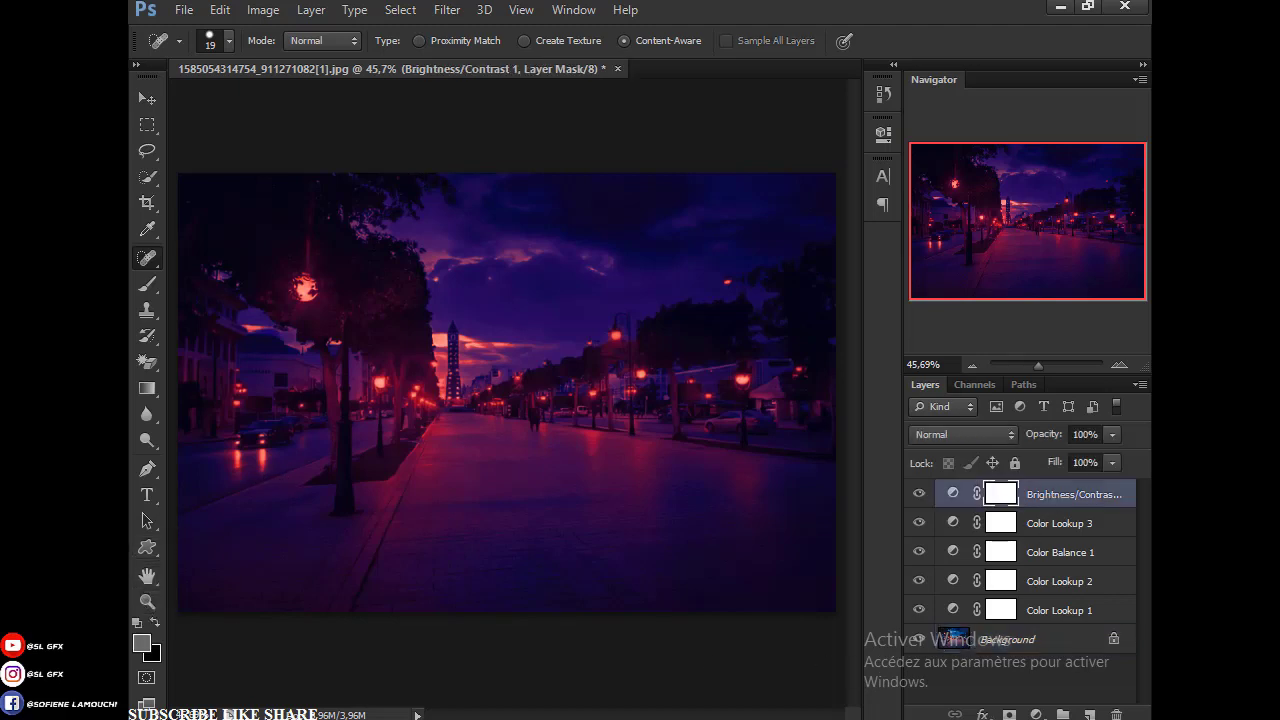
click(147, 601)
click(612, 288)
click(500, 377)
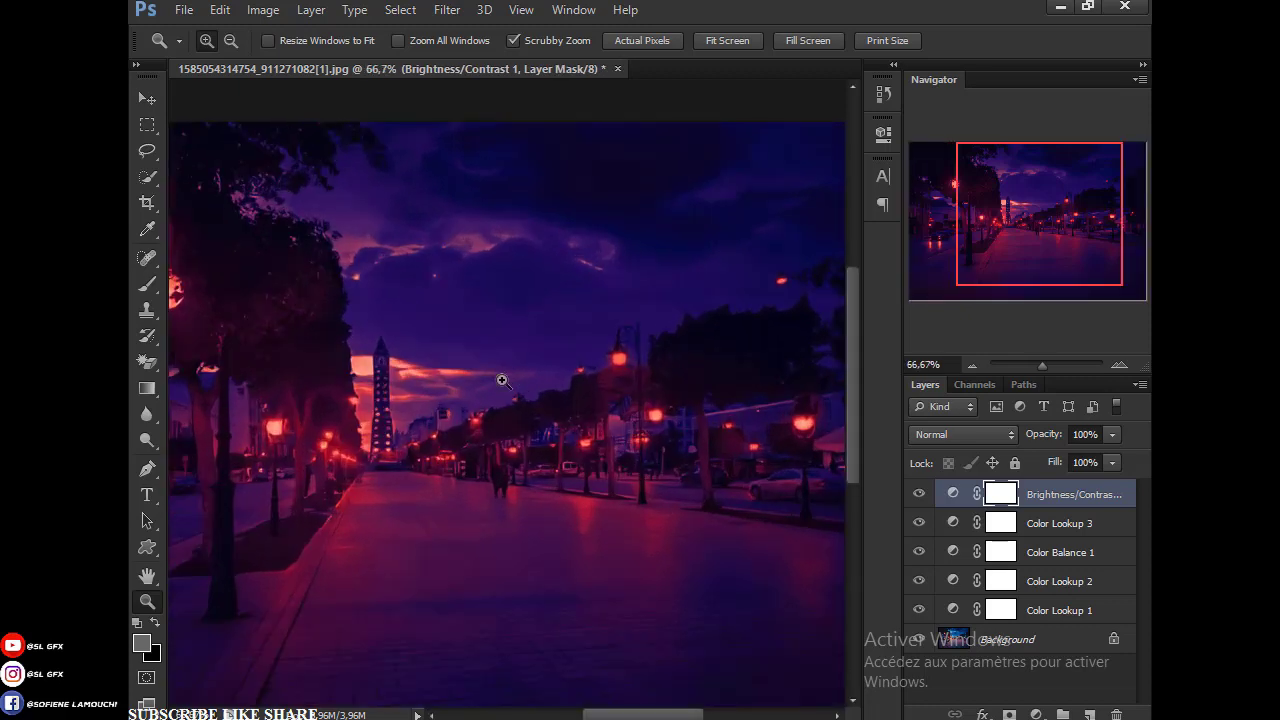
click(440, 448)
click(147, 290)
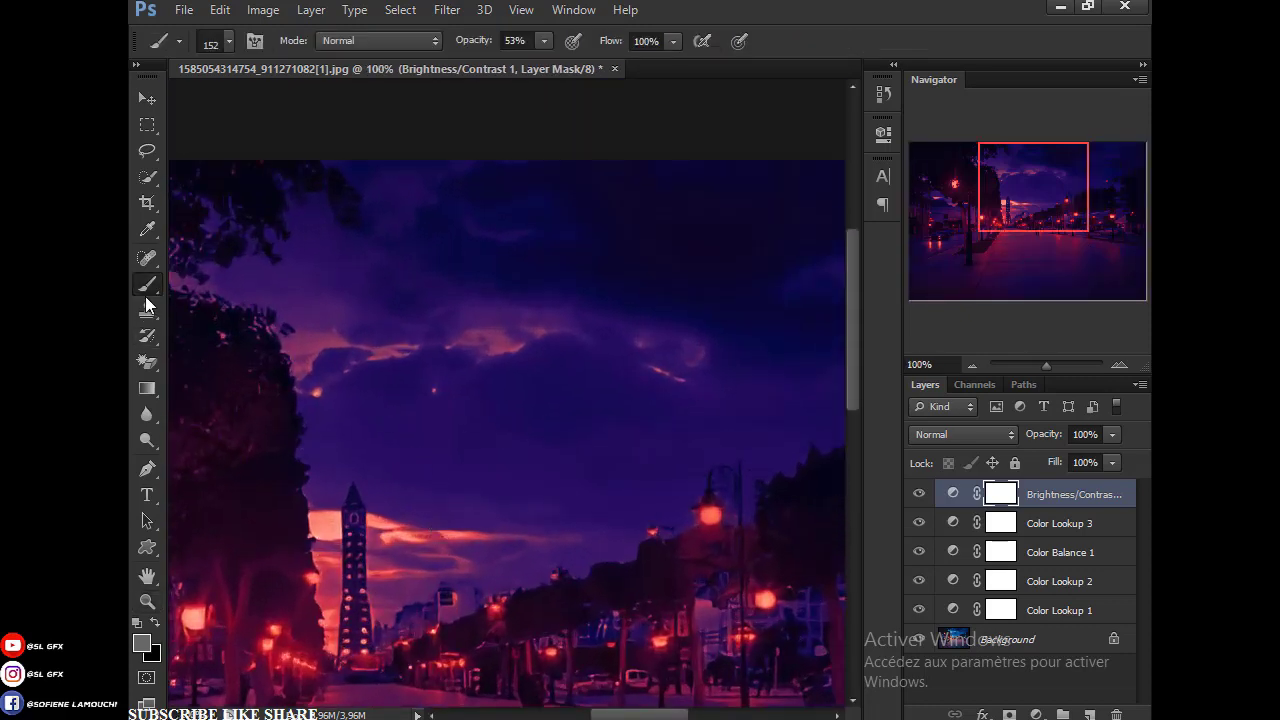
Step: Add a new Layer 1 and choose a soft round brush tip
click(1089, 714)
scroll(600, 391, down, 1)
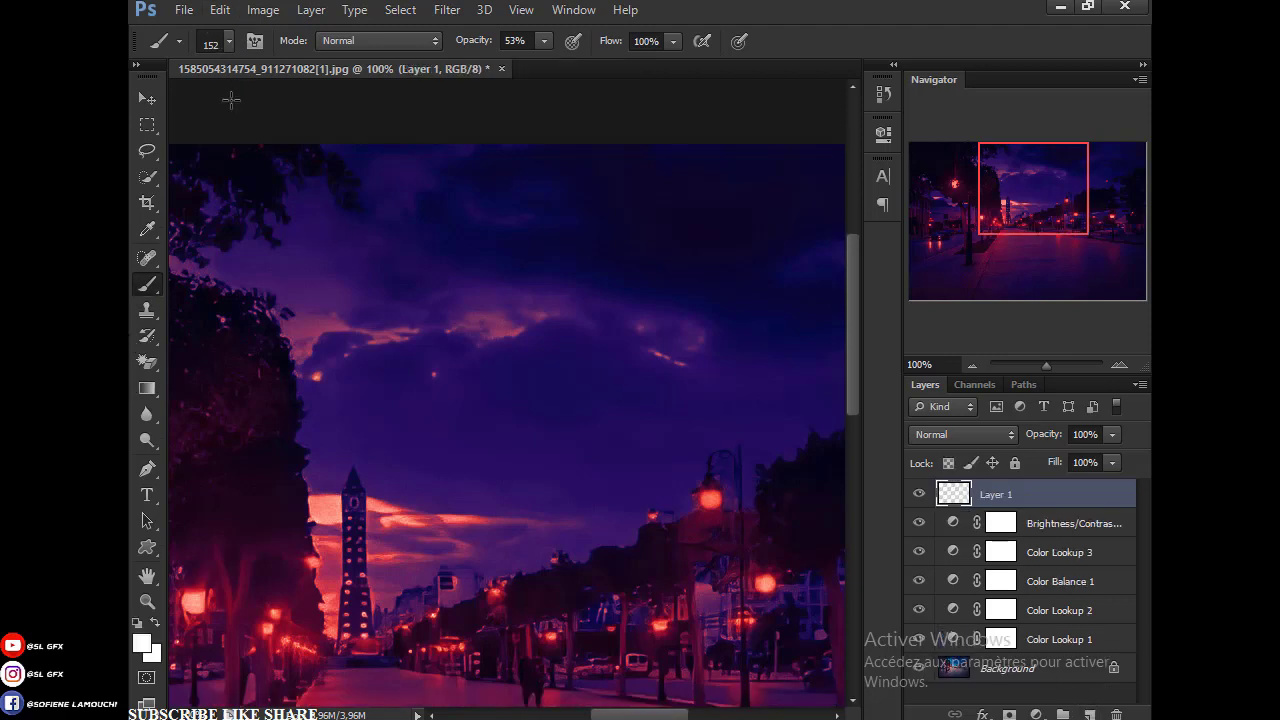
click(229, 41)
drag(356, 246, 354, 190)
click(297, 198)
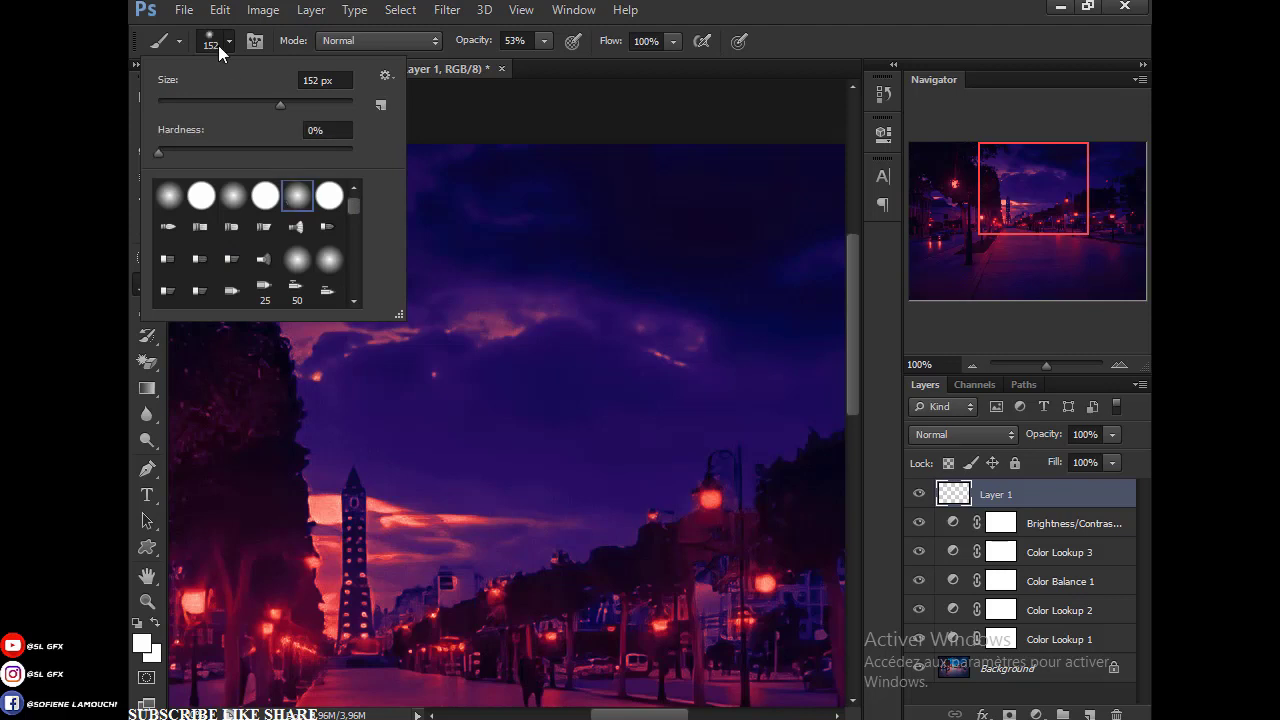
click(218, 45)
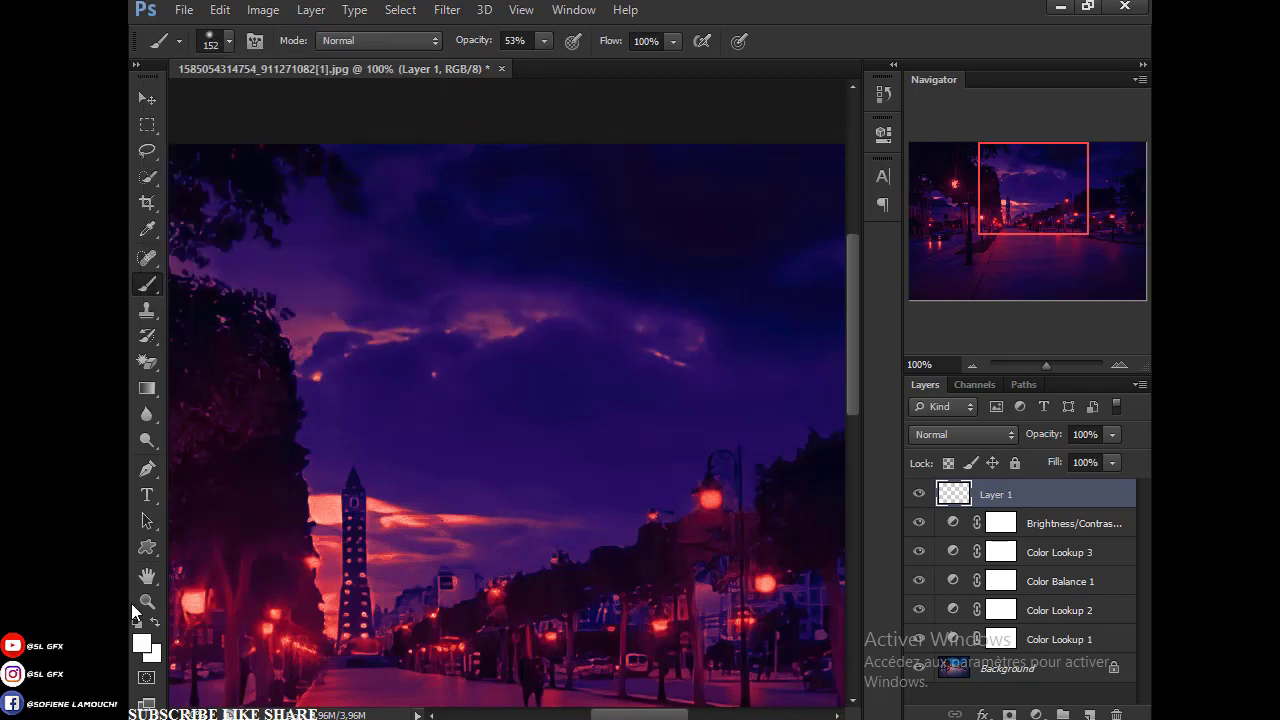
Step: Set Layer 1 to Overlay and try, then undo, a sky glow stroke
click(928, 436)
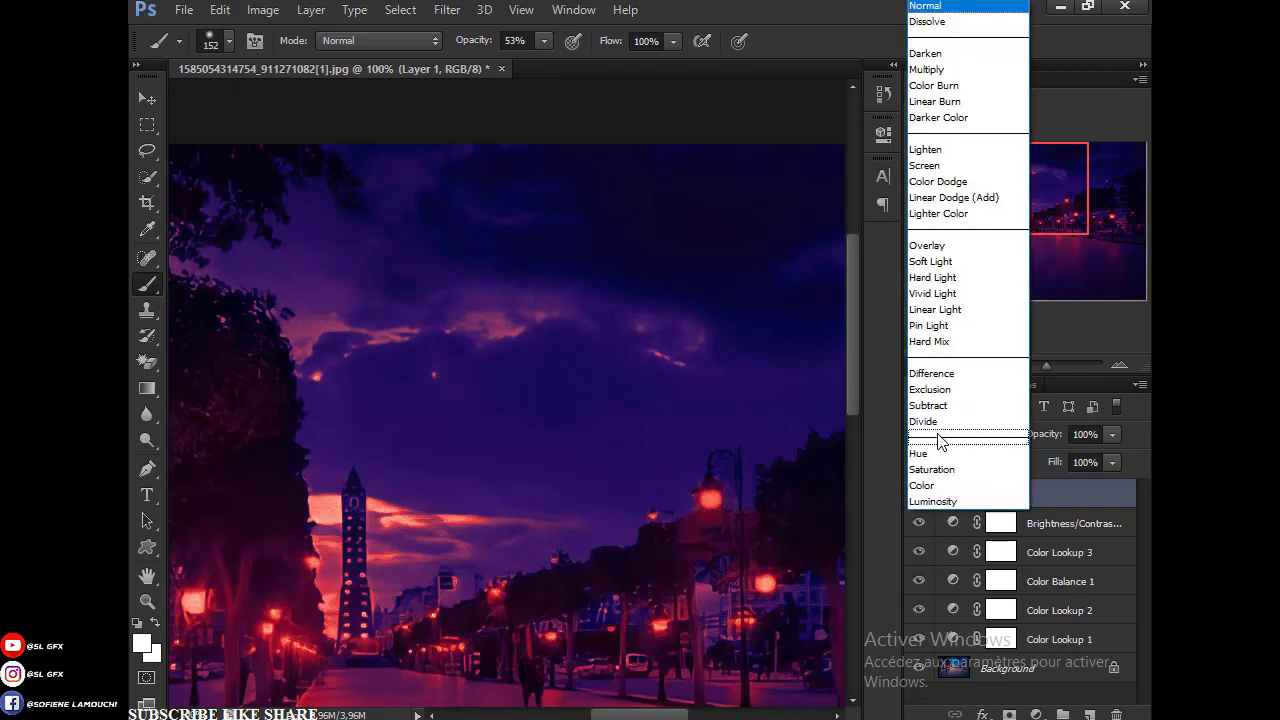
click(927, 245)
mouse_move(654, 347)
mouse_down()
mouse_move(560, 329)
mouse_move(709, 343)
mouse_up()
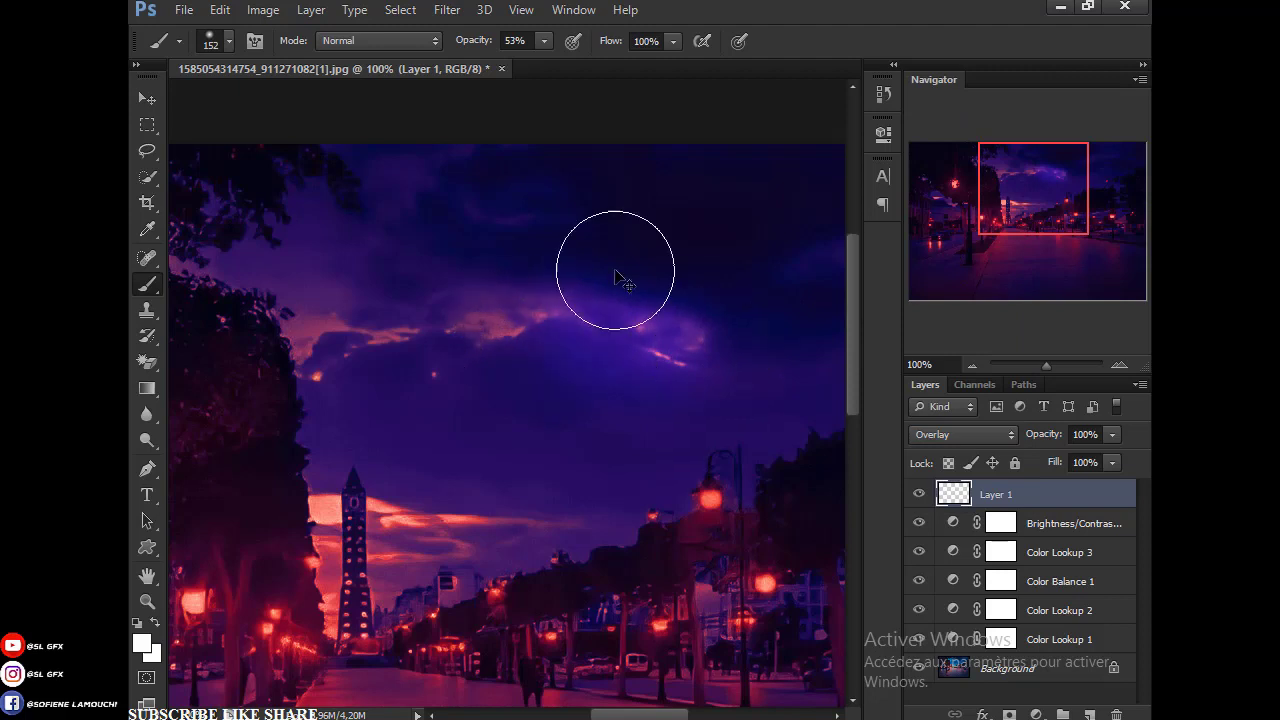
key(ctrl+z)
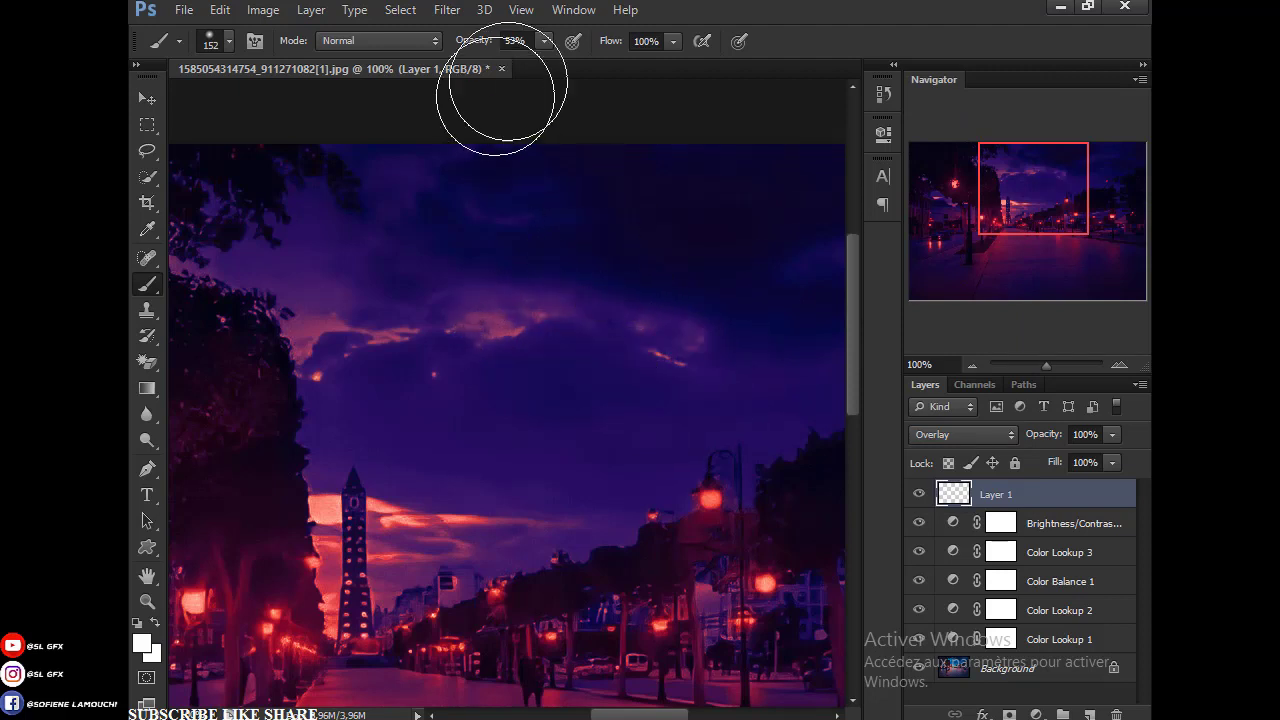
Step: Lower brush opacity to 15%, paint soft cloud glows, then view the whole image
click(544, 41)
drag(614, 286, 643, 329)
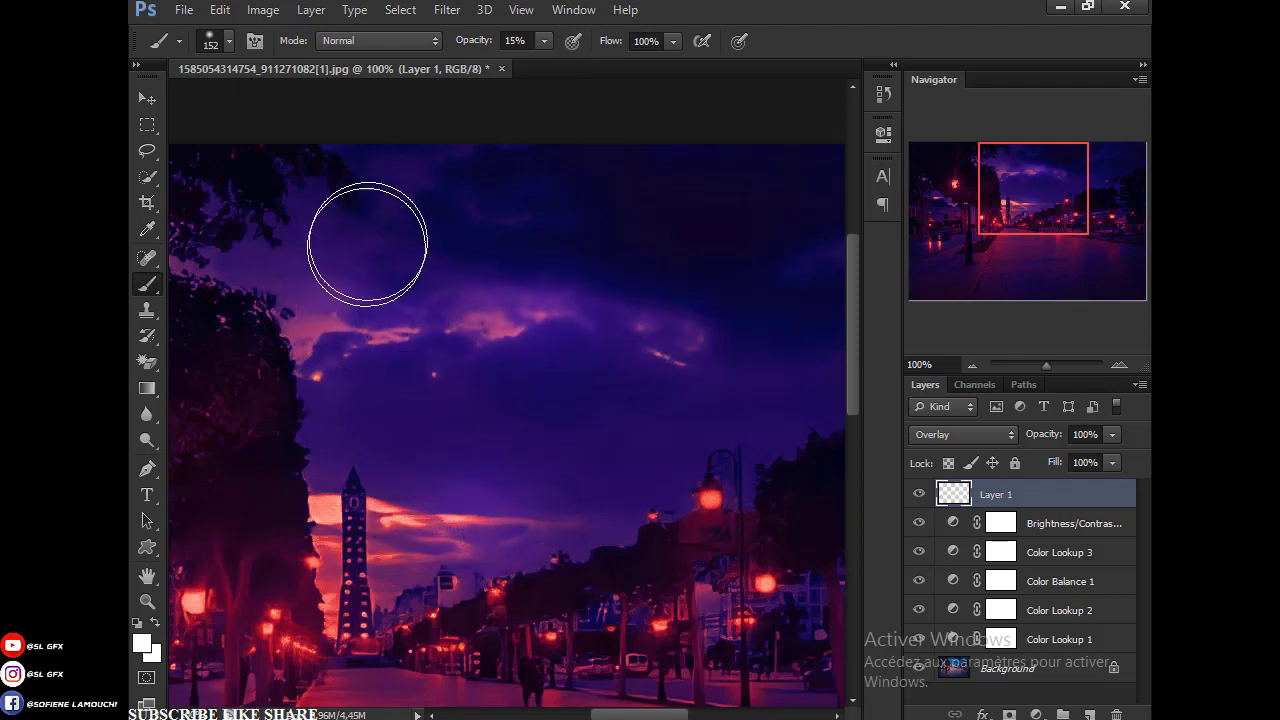
scroll(739, 458, right, 5)
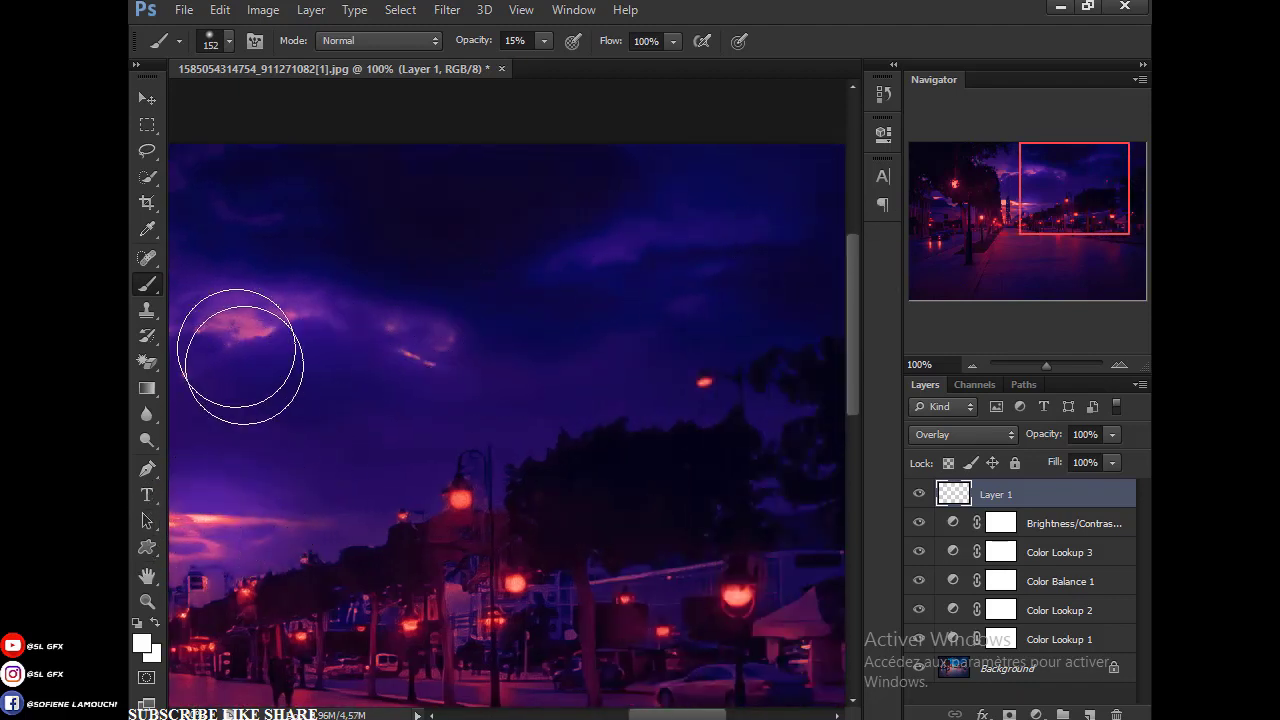
scroll(768, 657, left, 5)
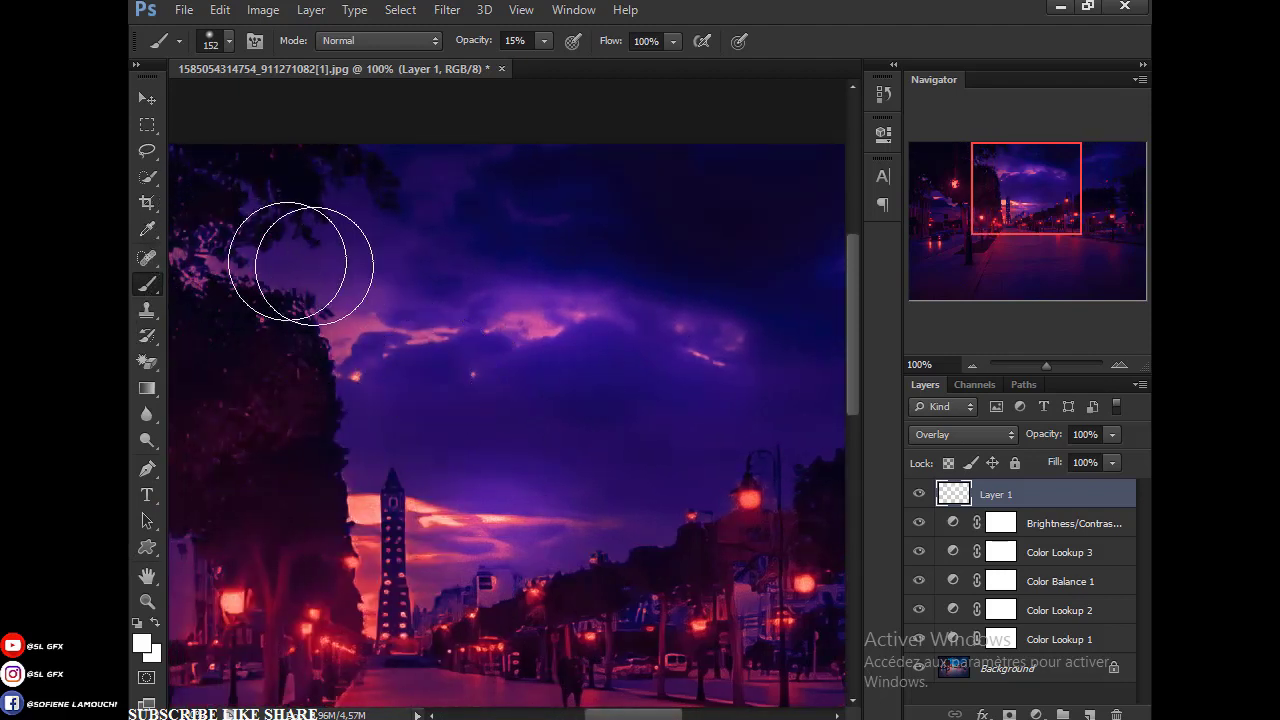
scroll(420, 380, down, 2)
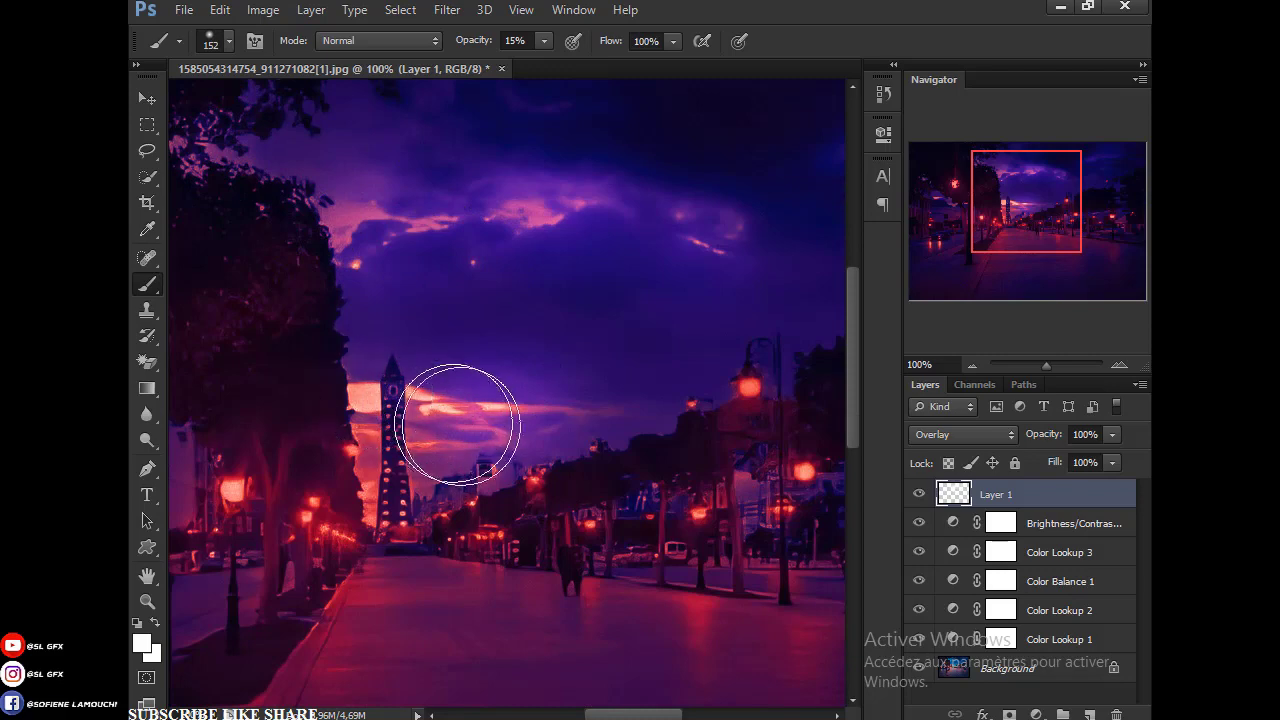
click(147, 601)
click(727, 40)
Step: Toggle Layer 1 to compare the glow, then select Brightness/Contrast 1
click(919, 494)
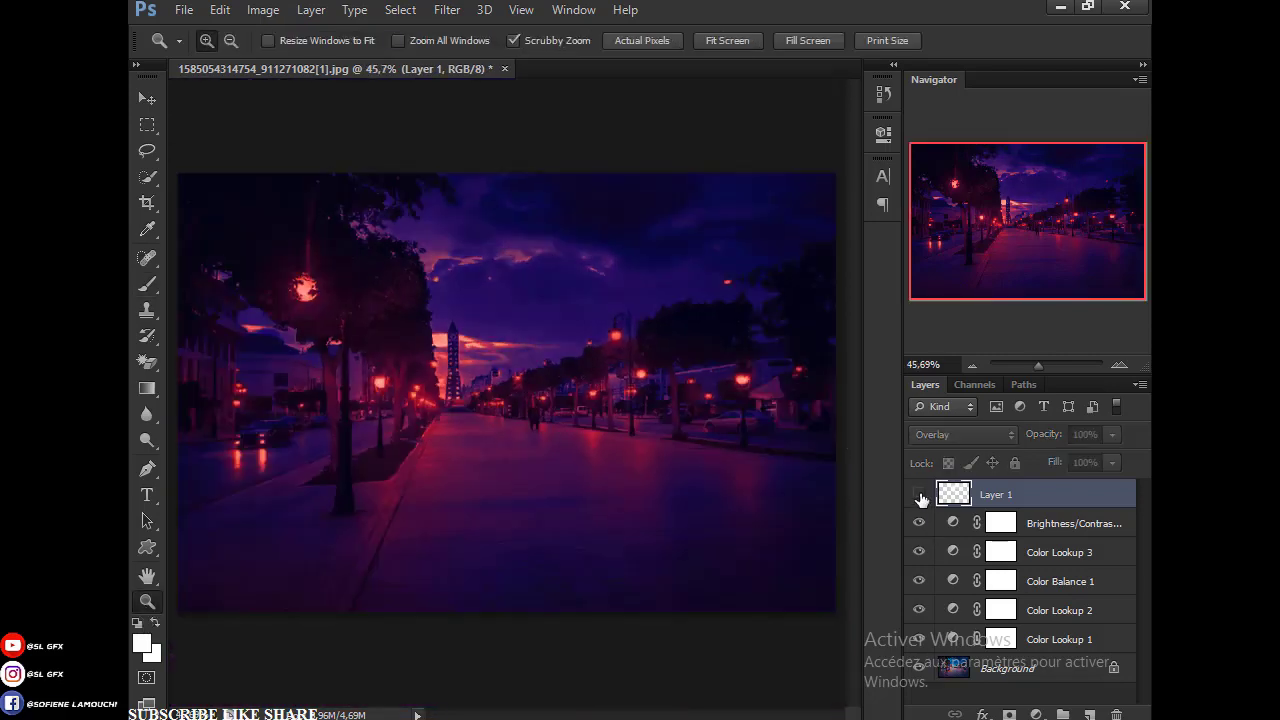
click(919, 494)
click(919, 494)
click(919, 494)
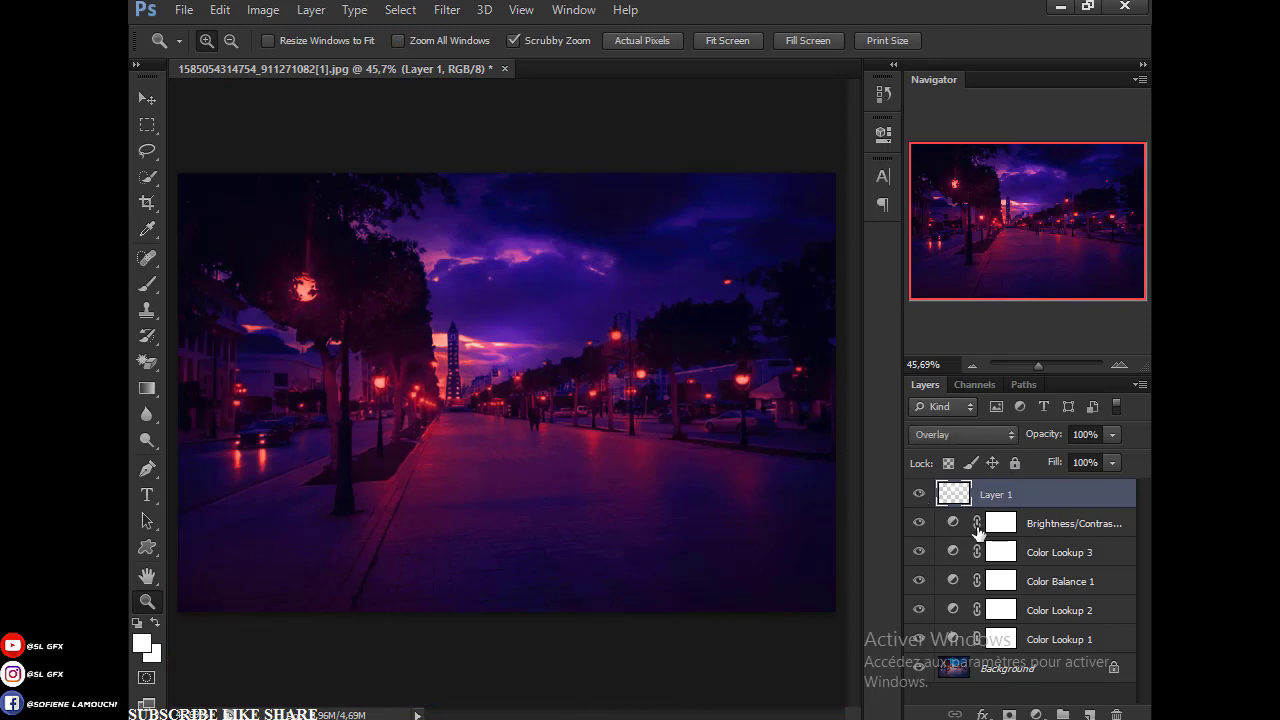
click(1072, 525)
Step: Add an Exposure layer with gamma correction 0,92
click(1037, 714)
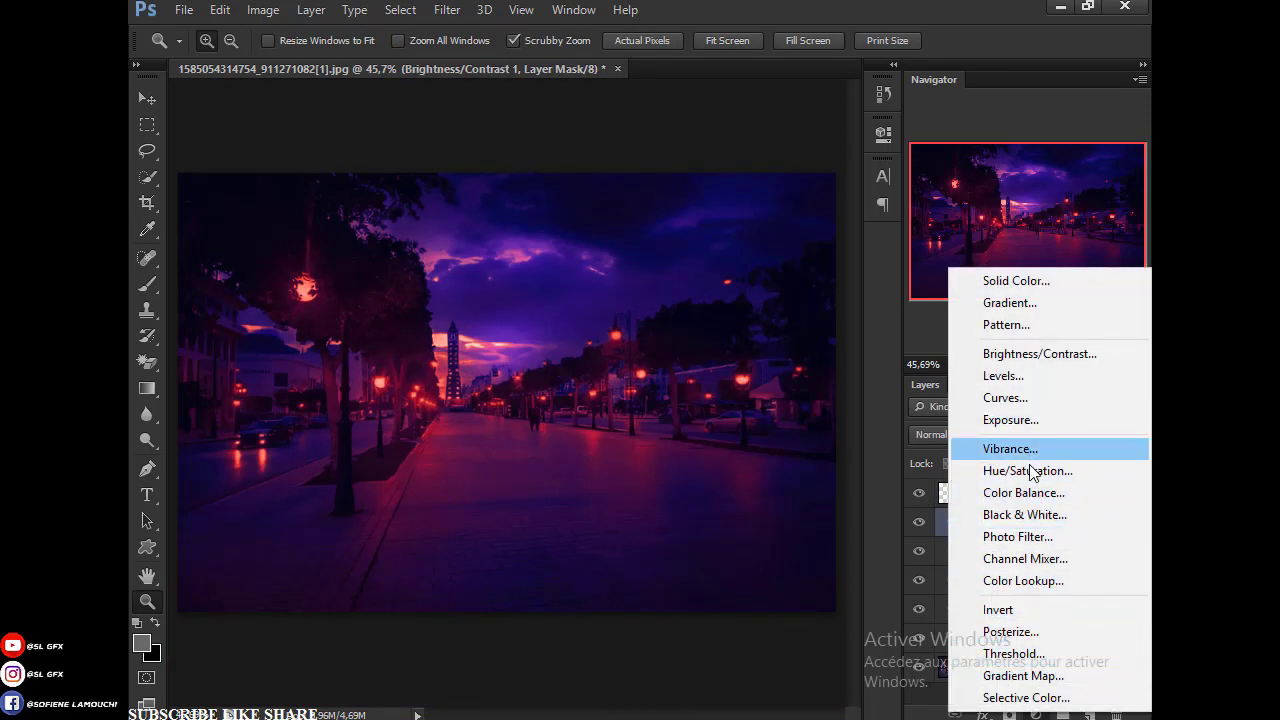
click(1030, 420)
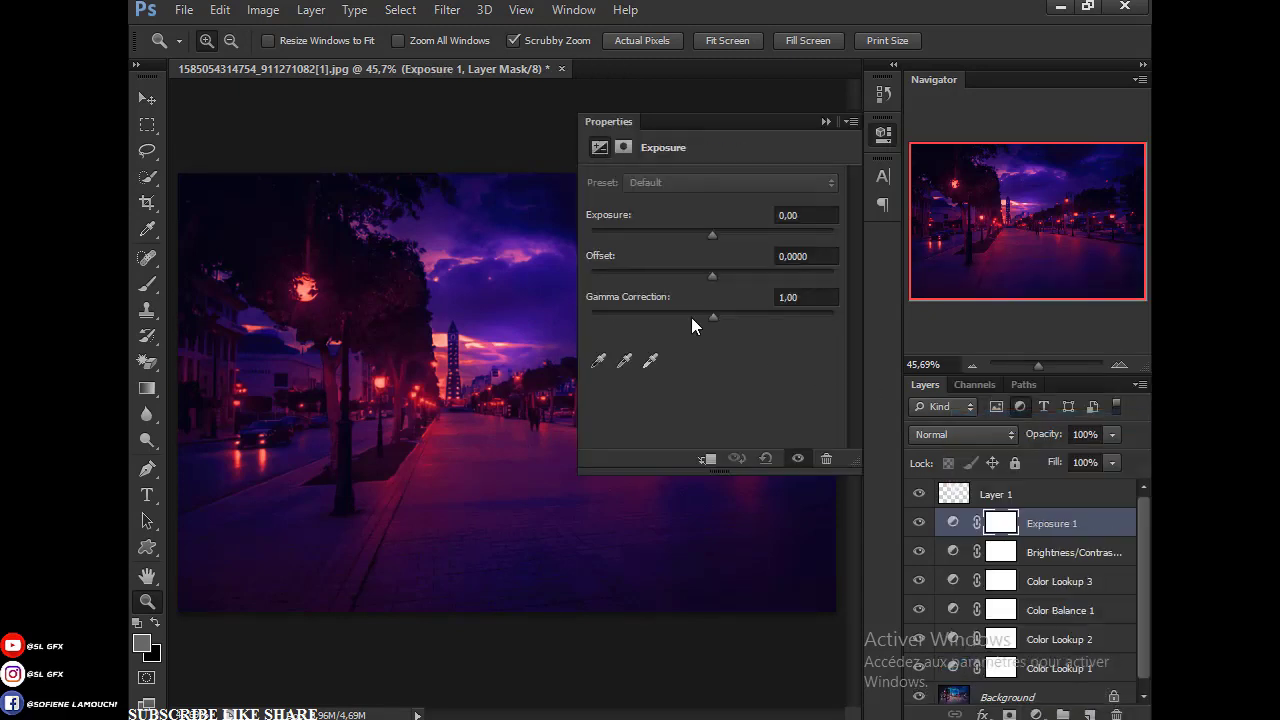
click(720, 317)
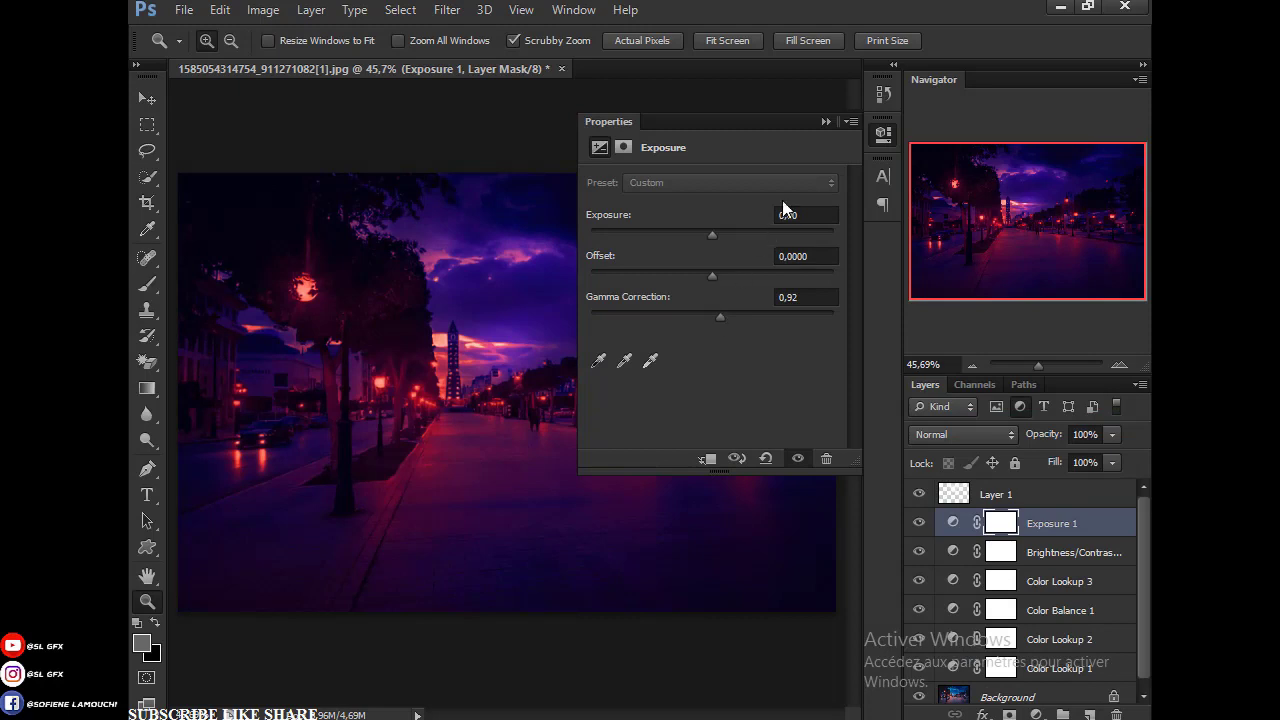
click(825, 121)
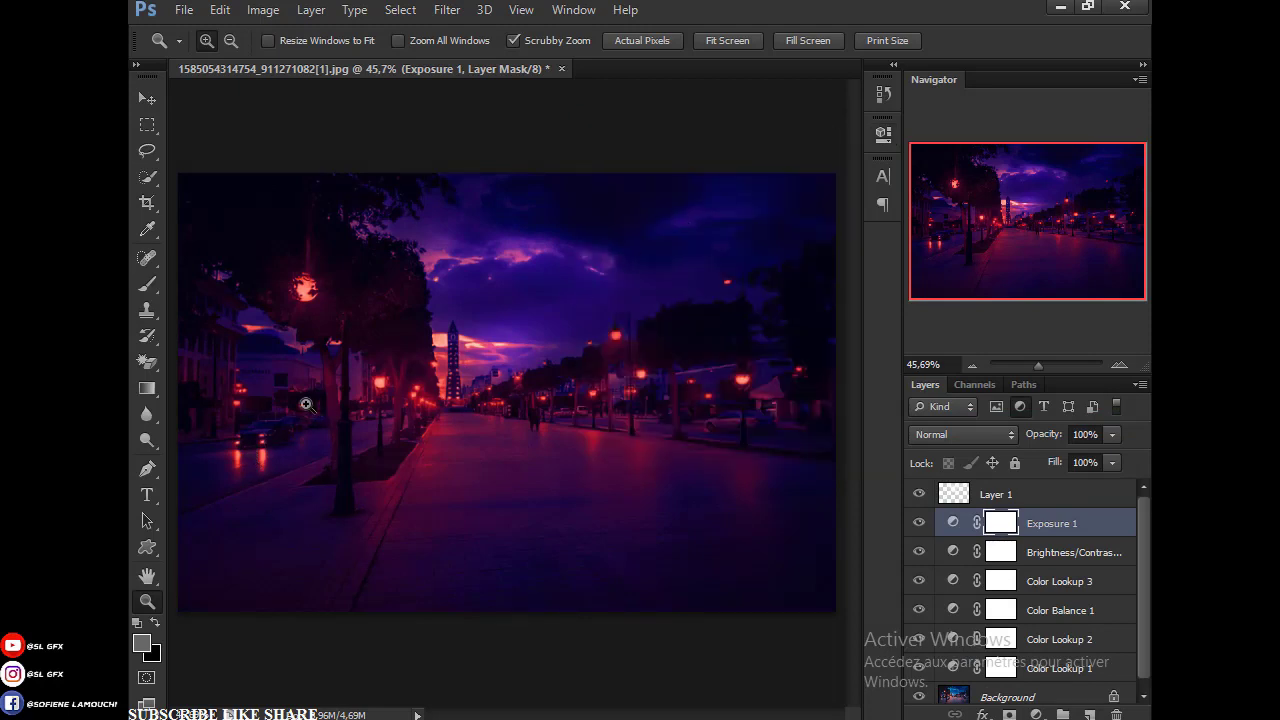
scroll(1030, 580, down, 1)
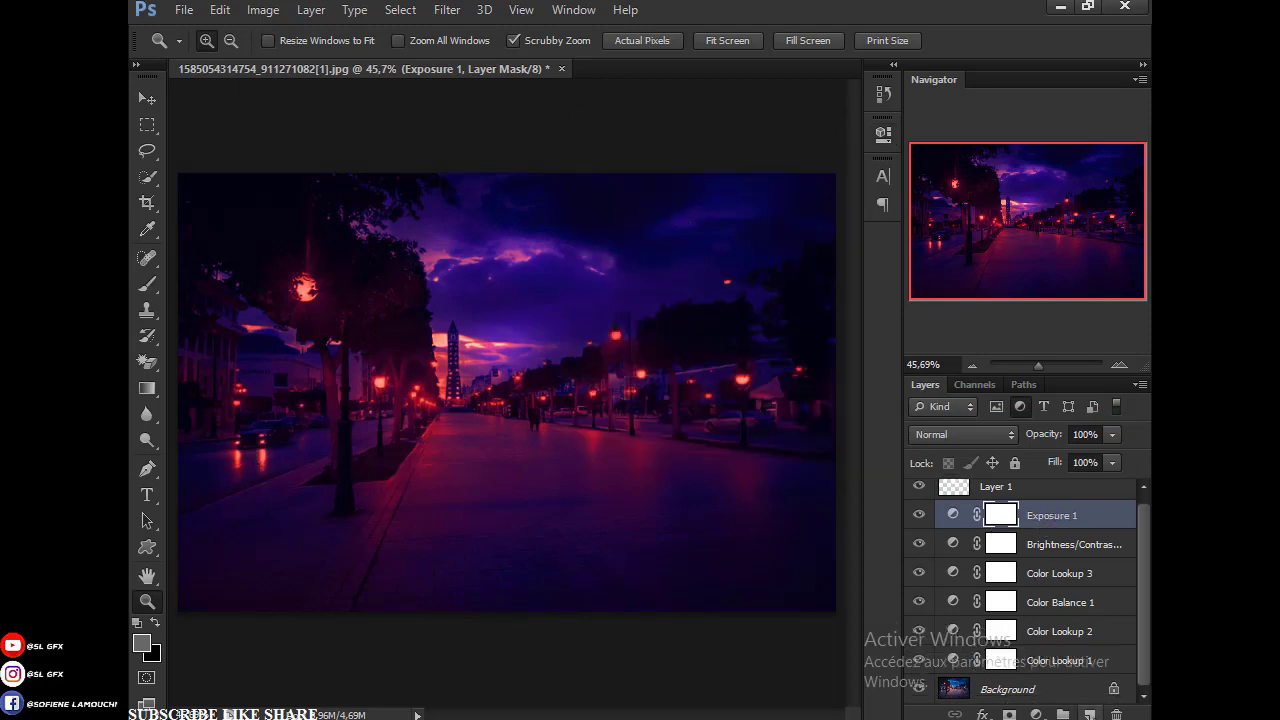
scroll(978, 540, up, 1)
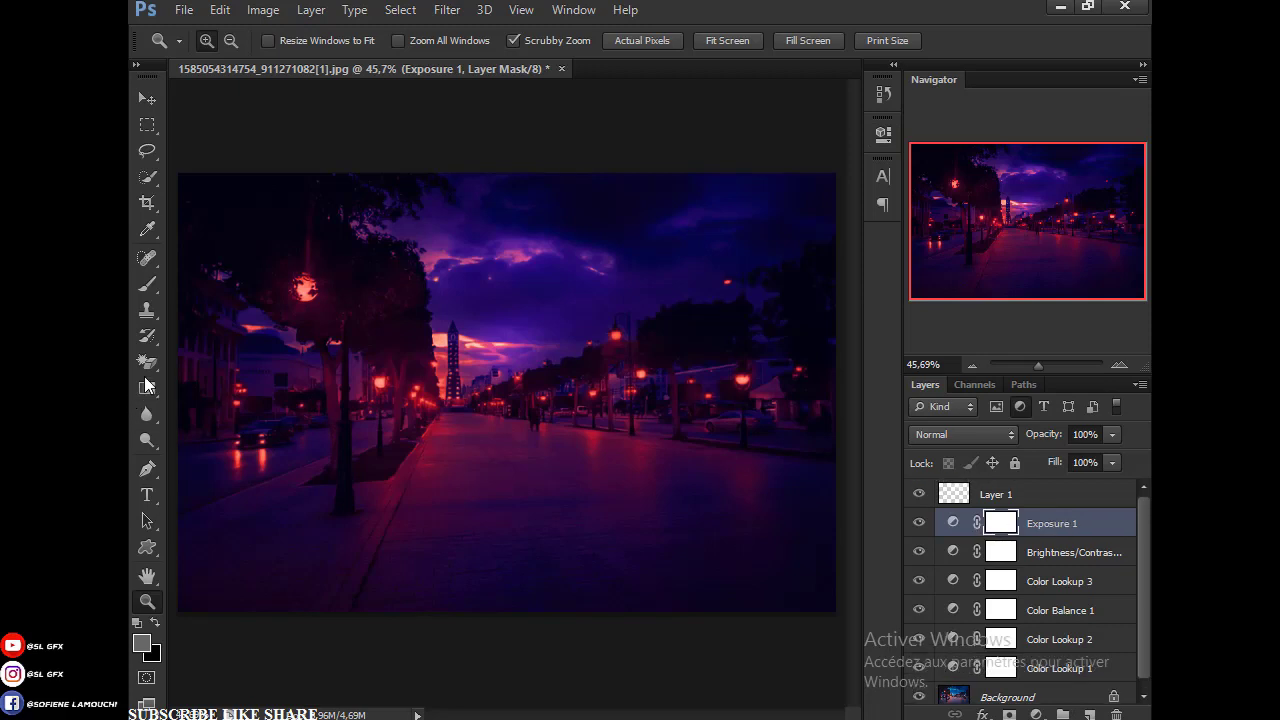
Step: Select Layer 1, zoom to 100% on the right-side street, and create Layer 2
click(1062, 495)
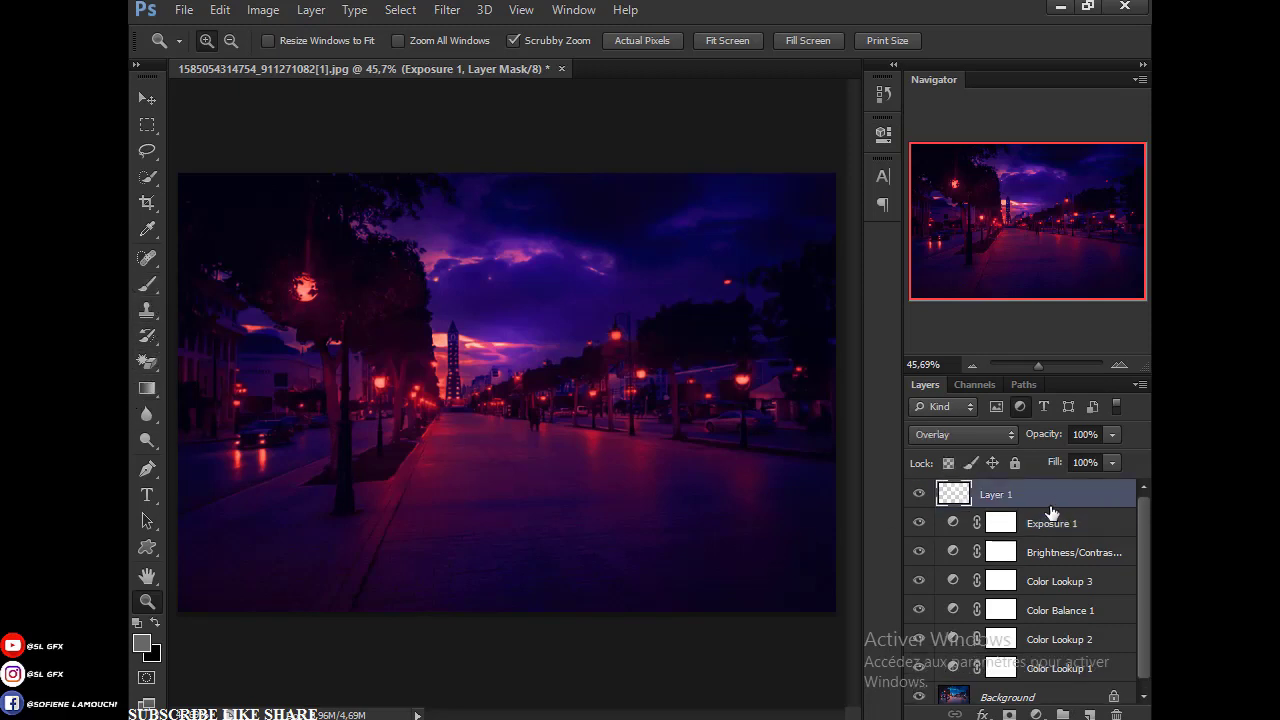
click(633, 338)
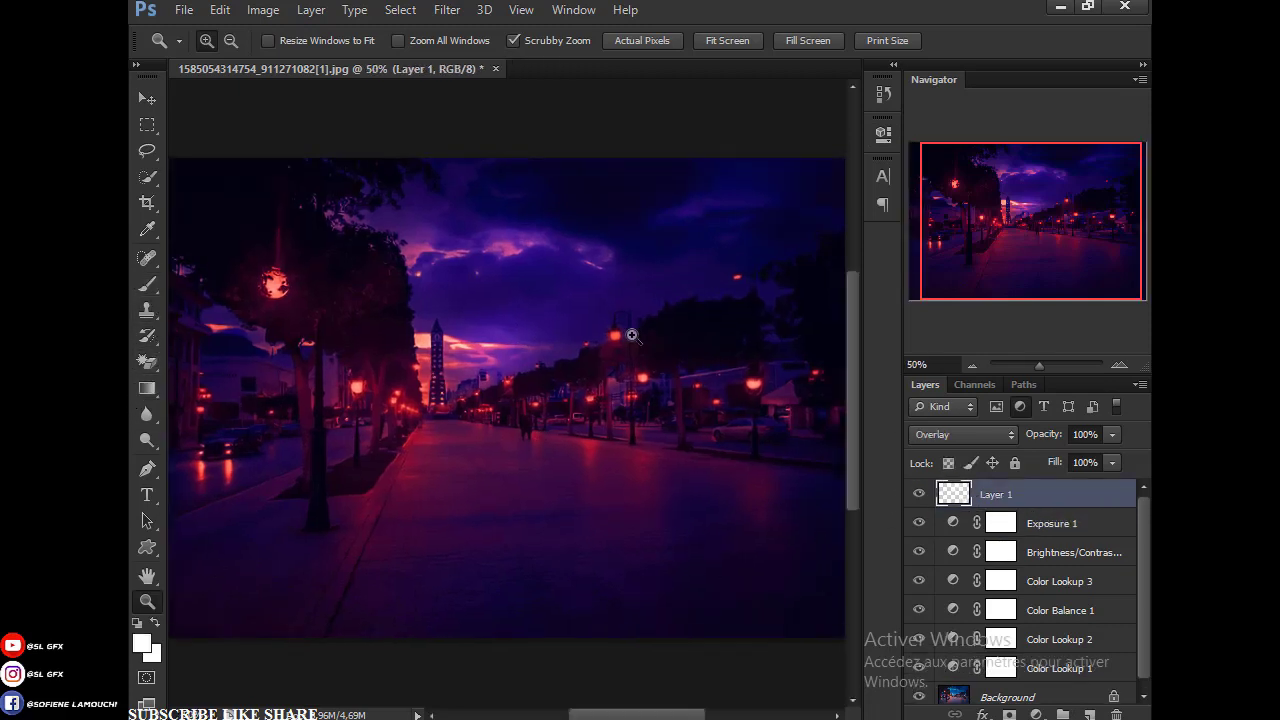
click(583, 372)
click(147, 284)
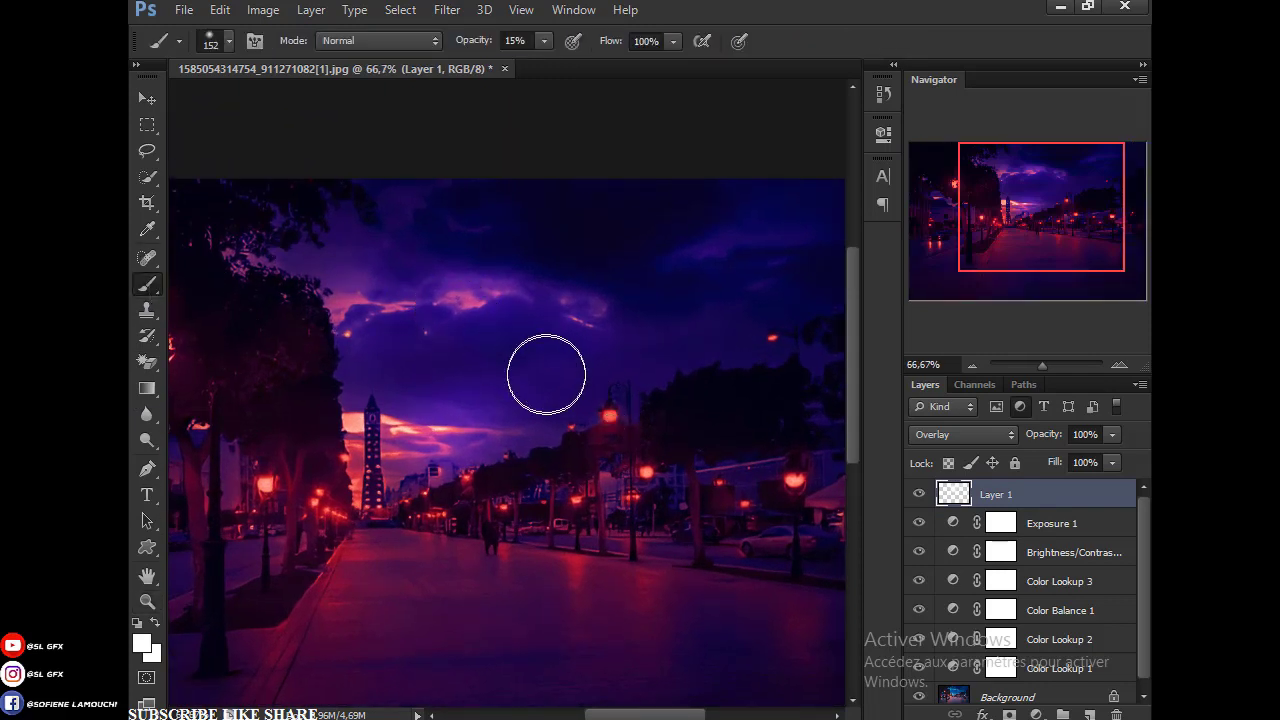
click(147, 601)
click(708, 400)
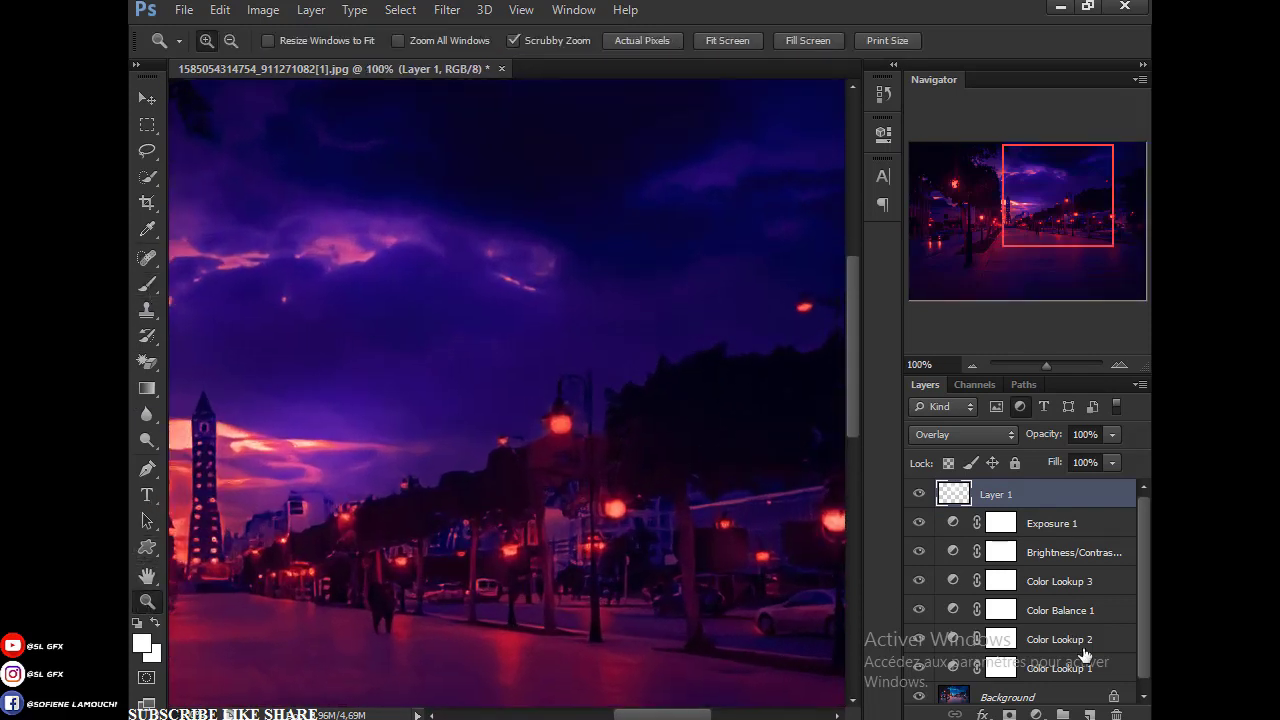
key(ctrl+shift+alt+n)
Step: Choose the 187 px scattered brush preset
click(147, 284)
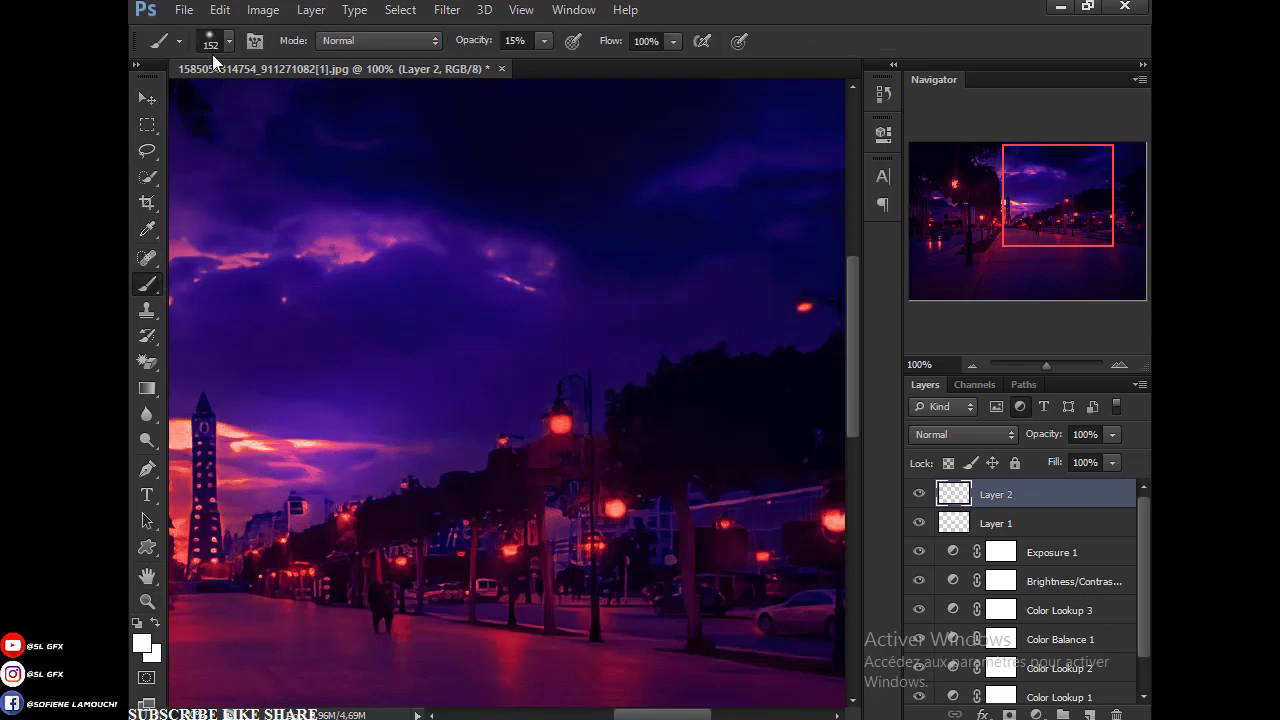
click(213, 42)
scroll(298, 240, down, 3)
scroll(298, 256, up, 2)
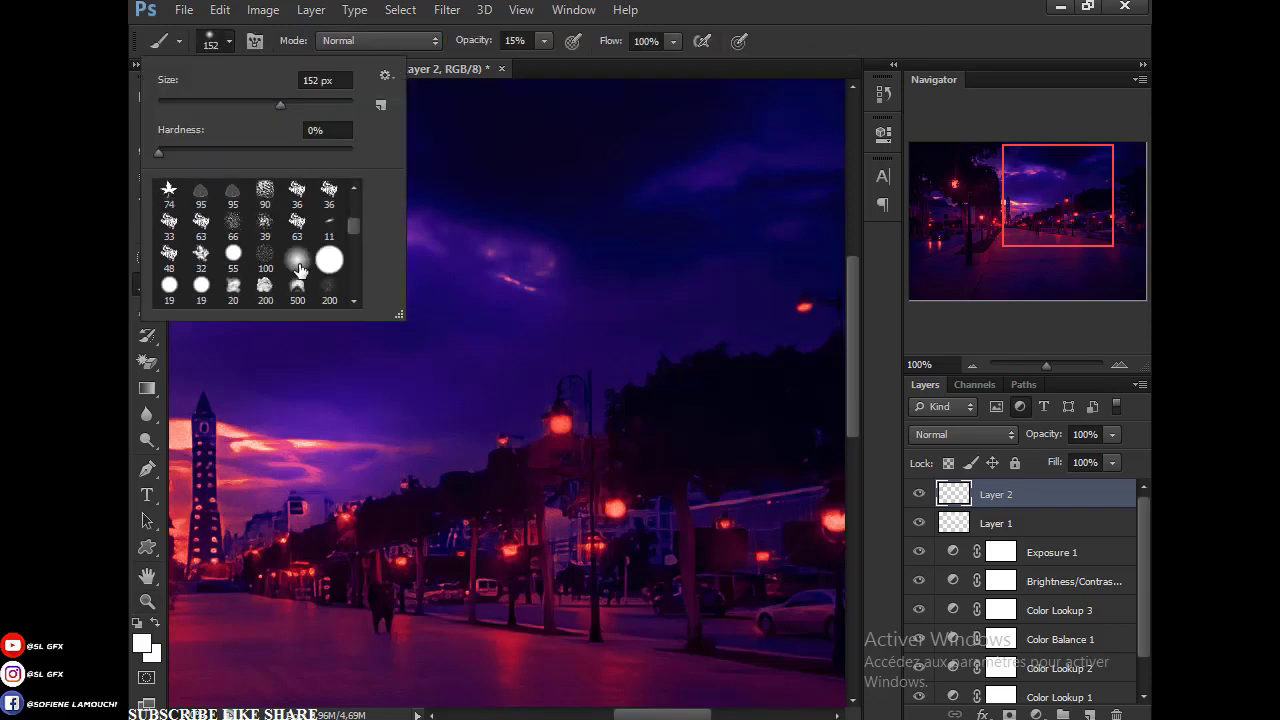
scroll(298, 250, up, 2)
click(298, 232)
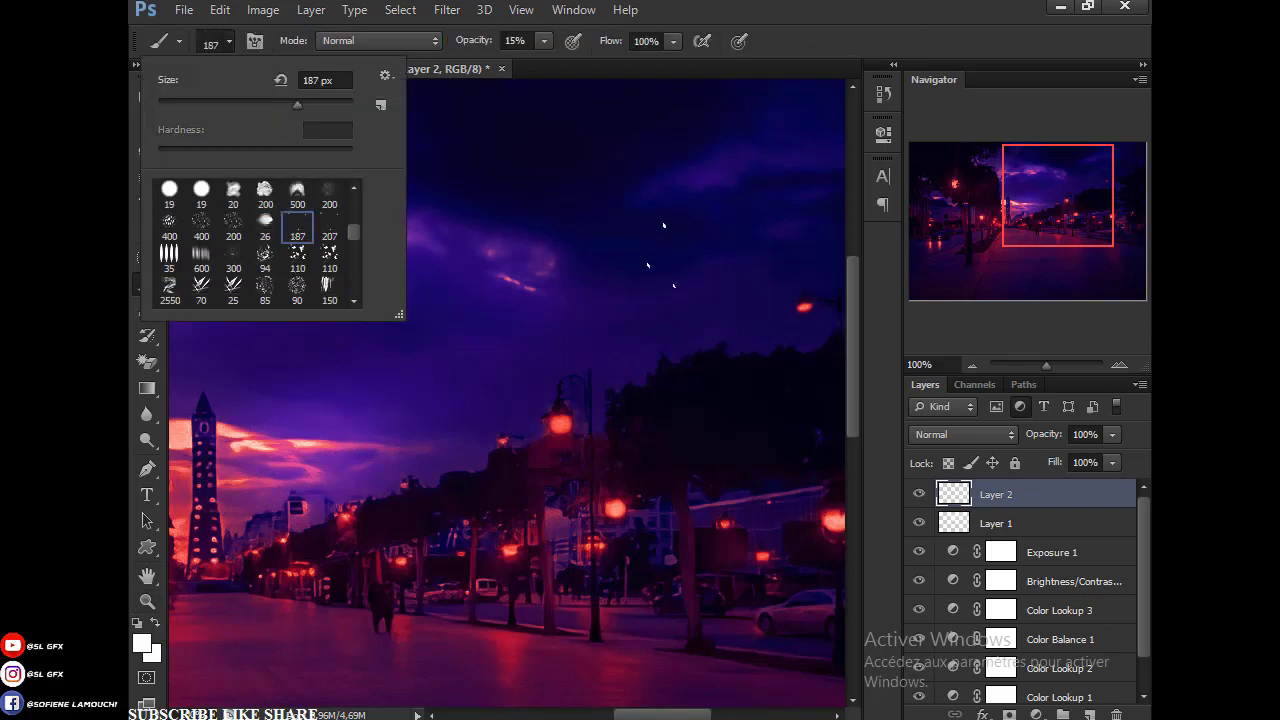
scroll(330, 260, down, 1)
scroll(330, 262, down, 1)
scroll(327, 275, down, 2)
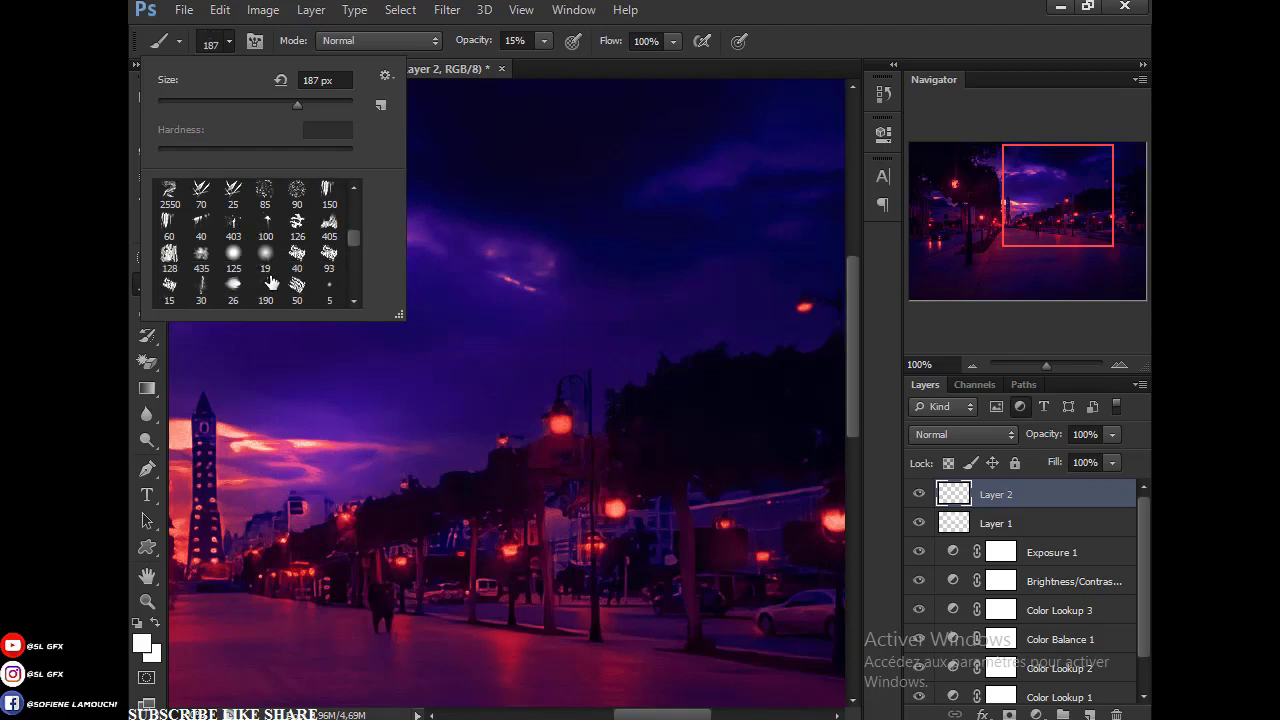
scroll(290, 285, up, 1)
scroll(311, 284, up, 2)
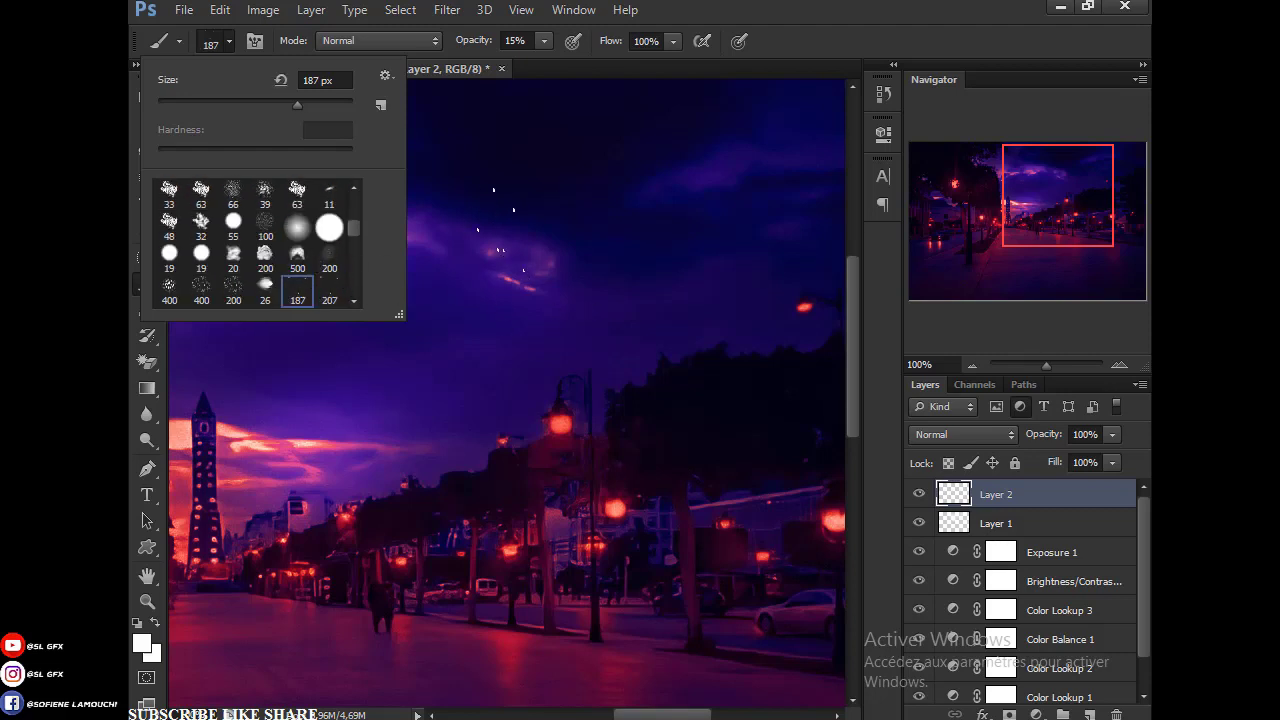
click(333, 68)
Step: Set brush opacity to 49%, blend Layer 2 in Overlay, and dab speckles across the sky
click(544, 41)
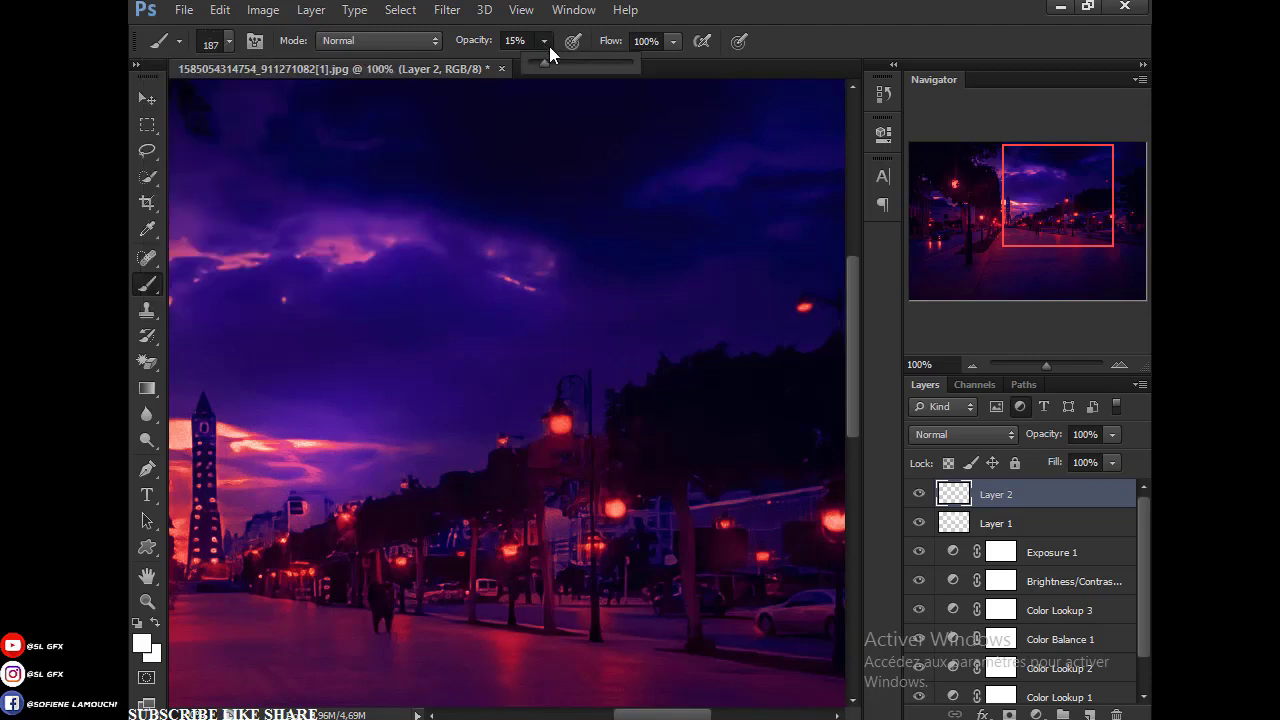
click(952, 436)
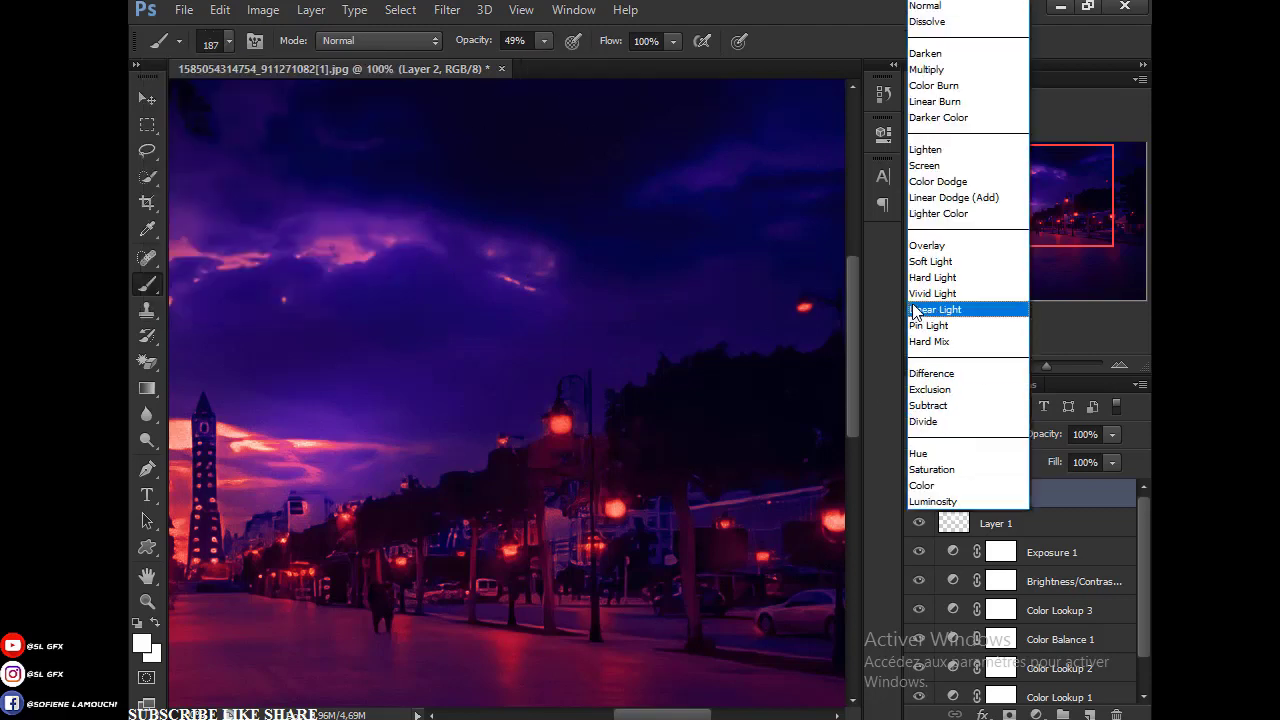
click(929, 246)
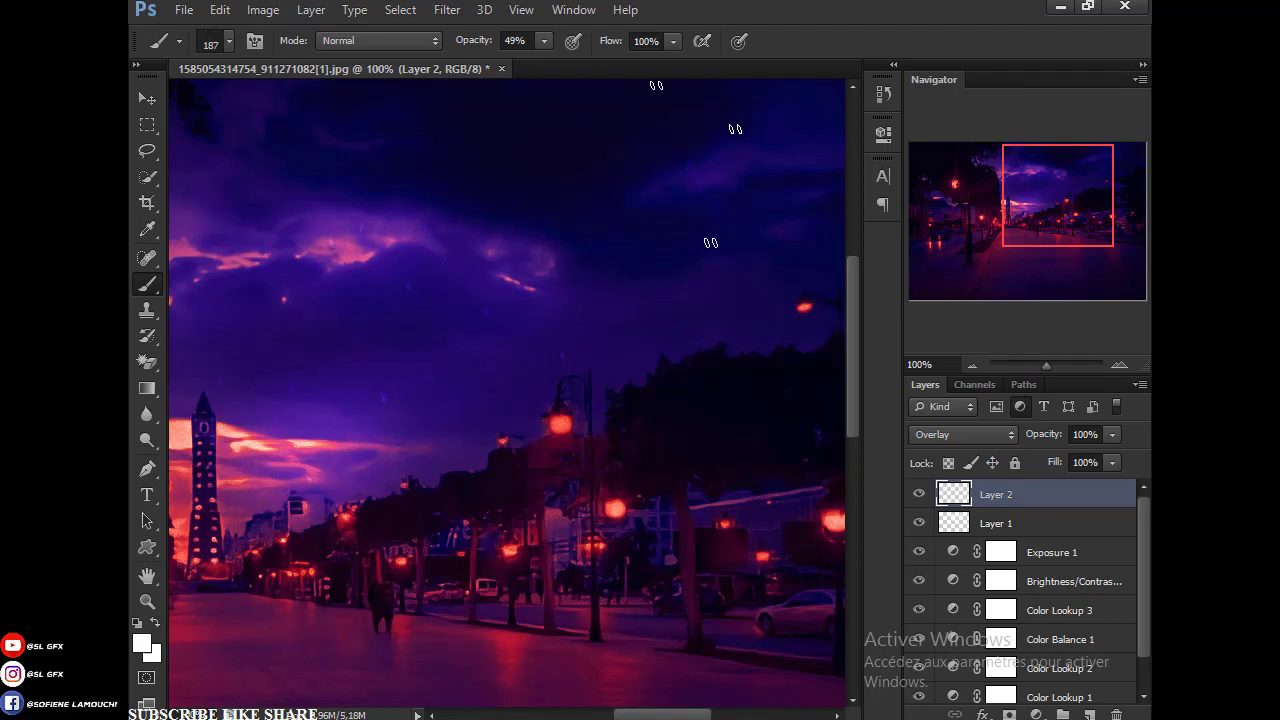
scroll(507, 390, right, 3)
scroll(507, 390, right, 2)
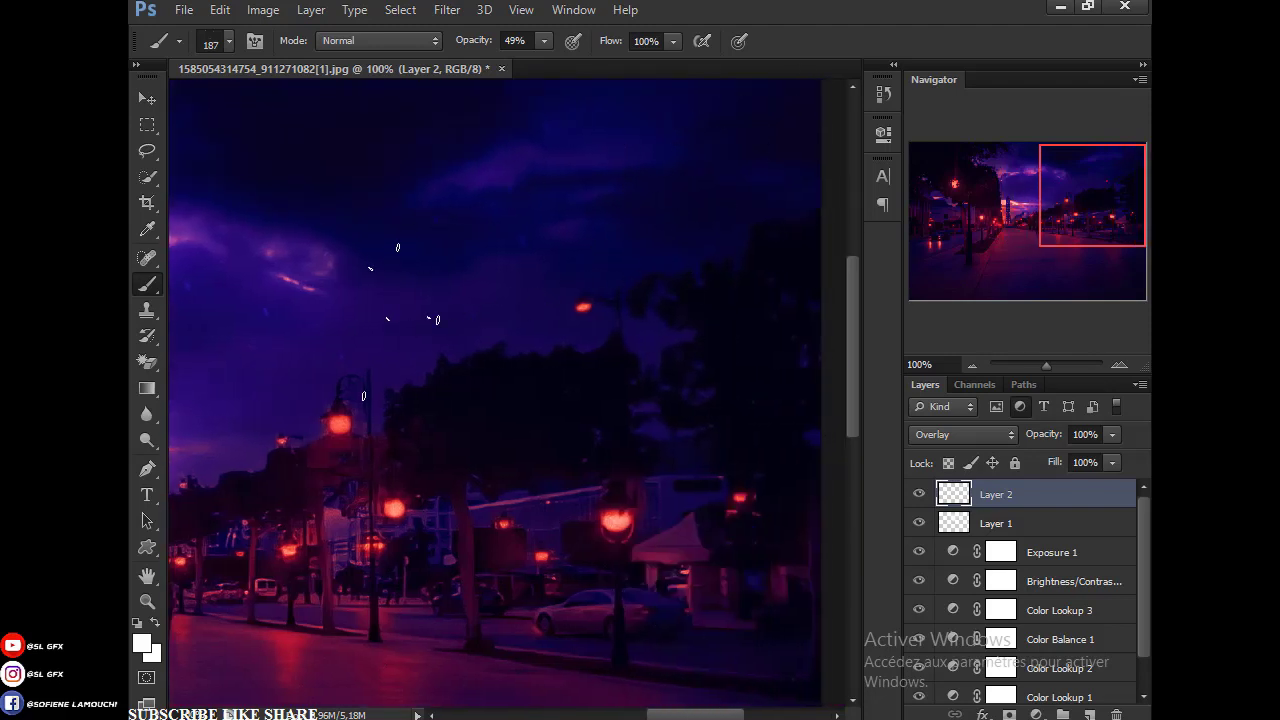
scroll(662, 716, left, 2)
scroll(662, 716, left, 2)
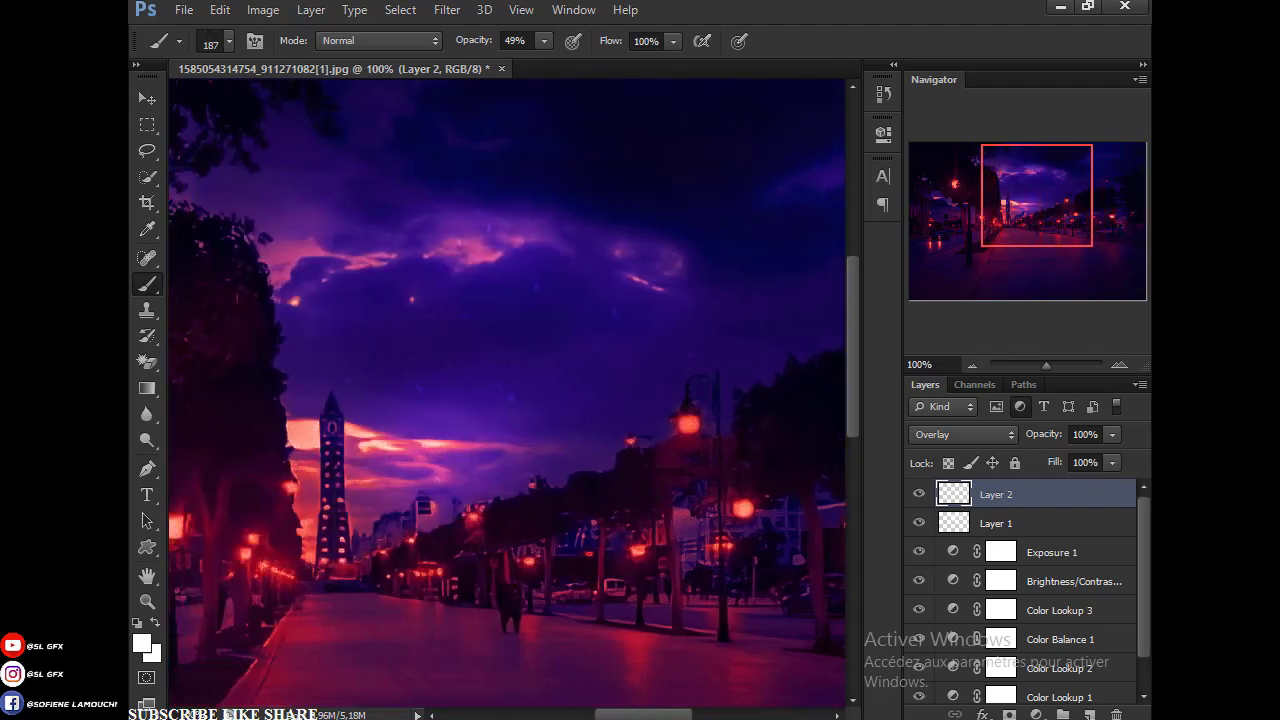
scroll(662, 716, up, 3)
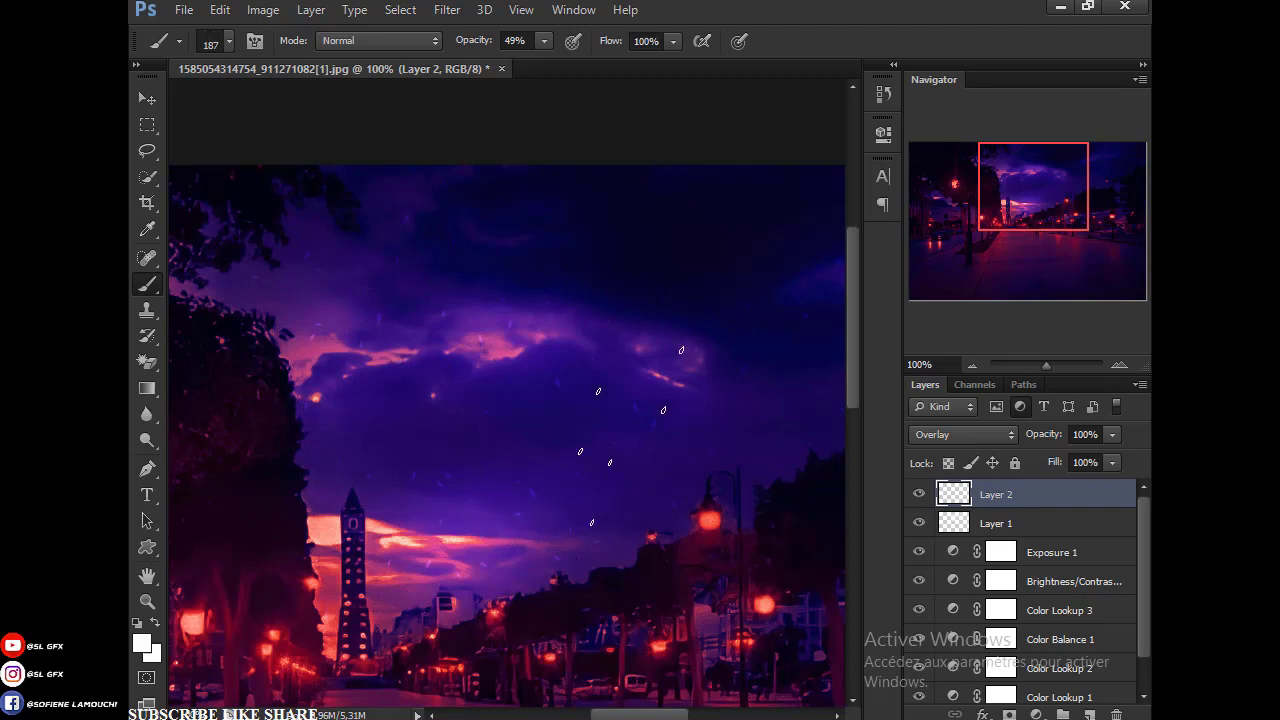
click(146, 601)
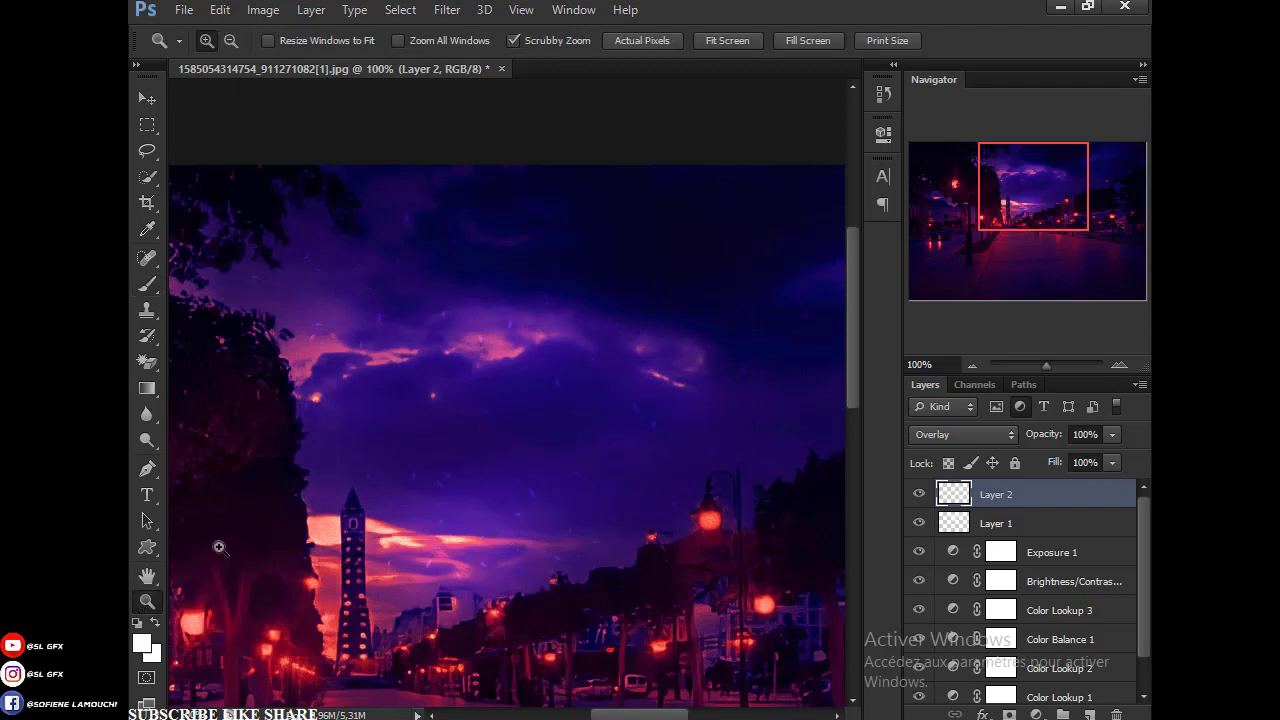
Step: Fit the image on screen, set Layer 2 to 86% opacity, and add Layer 3
click(746, 41)
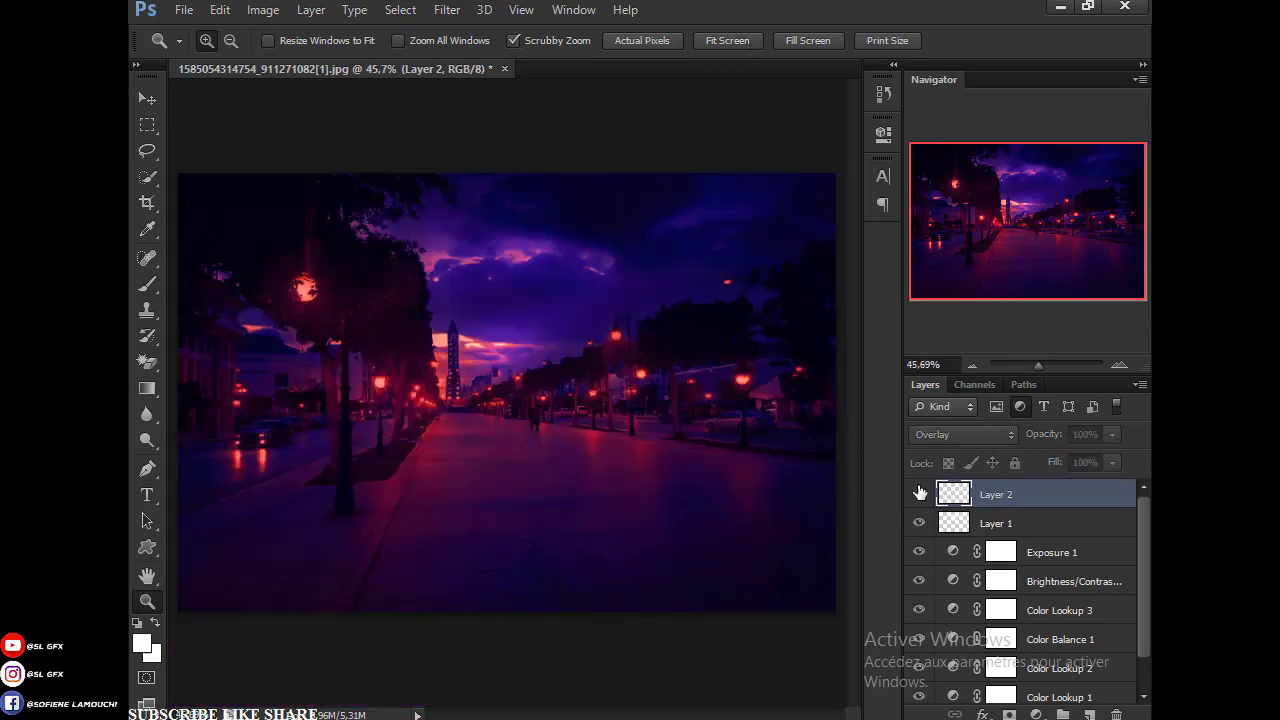
click(1112, 435)
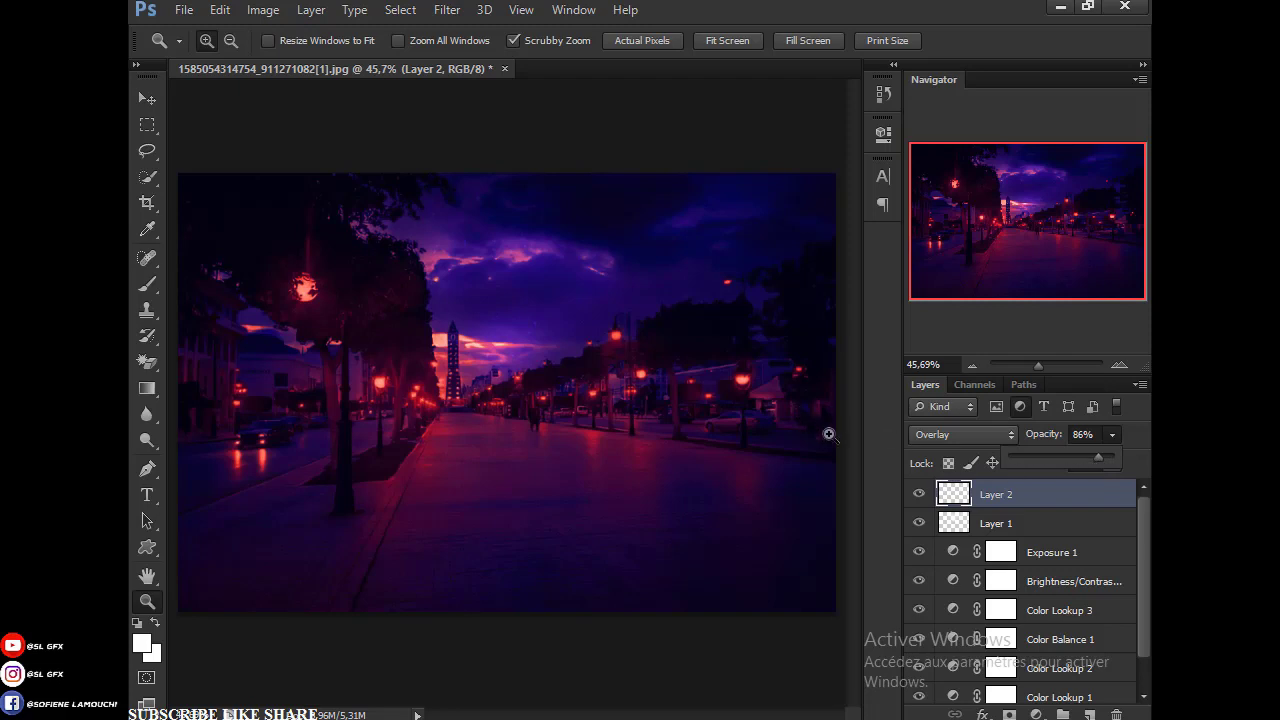
click(1019, 514)
click(972, 493)
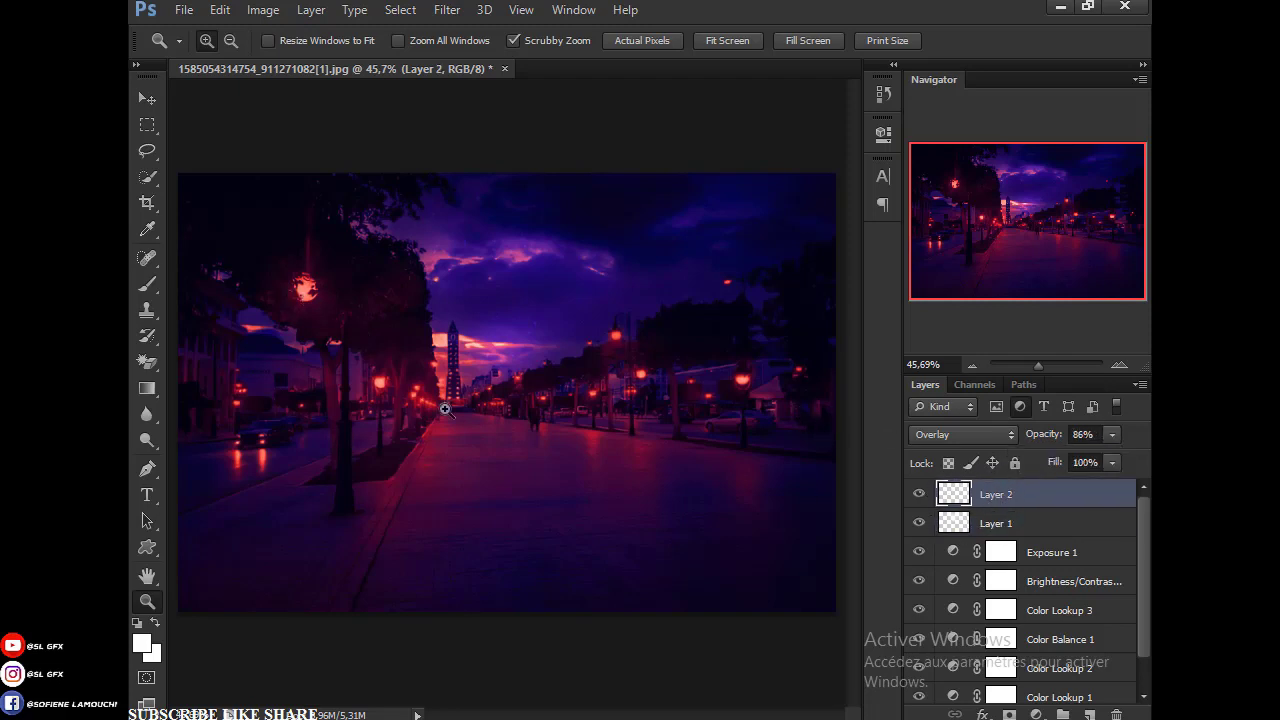
click(1095, 714)
Step: Set up a soft round 67 px brush at 17% opacity
click(282, 309)
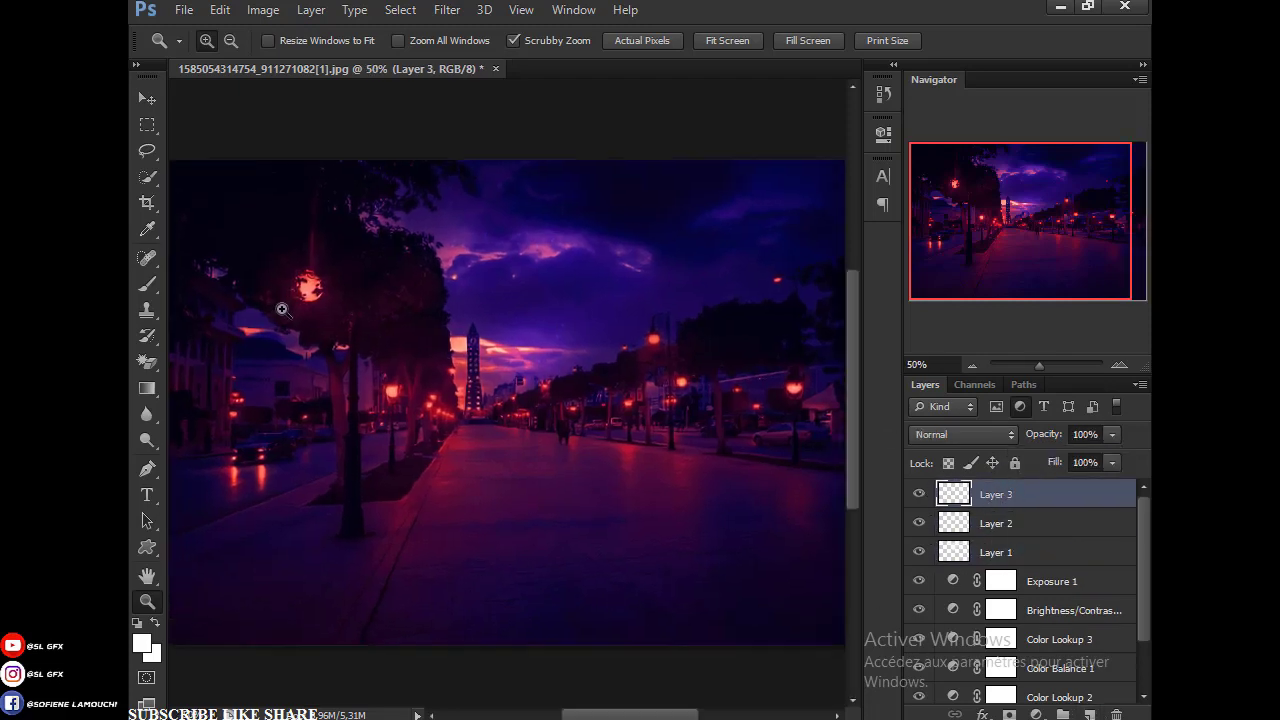
click(282, 309)
key(b)
click(211, 45)
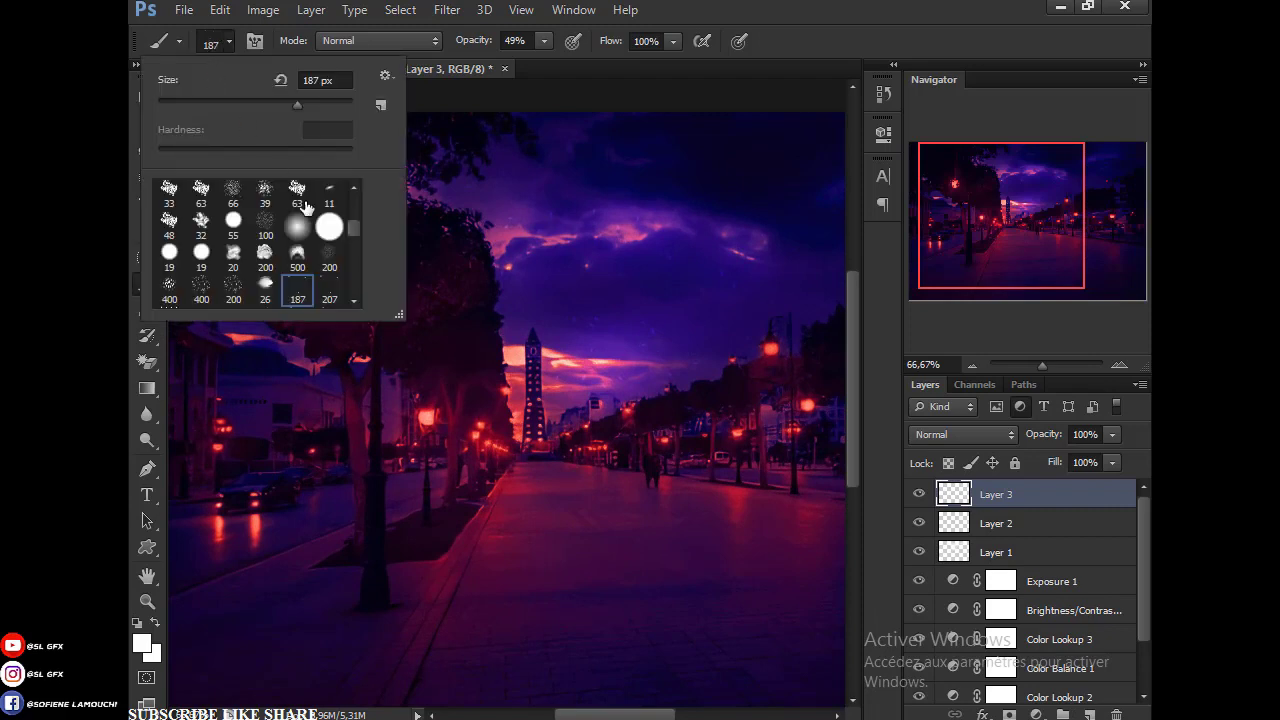
scroll(351, 224, up, 10)
click(297, 195)
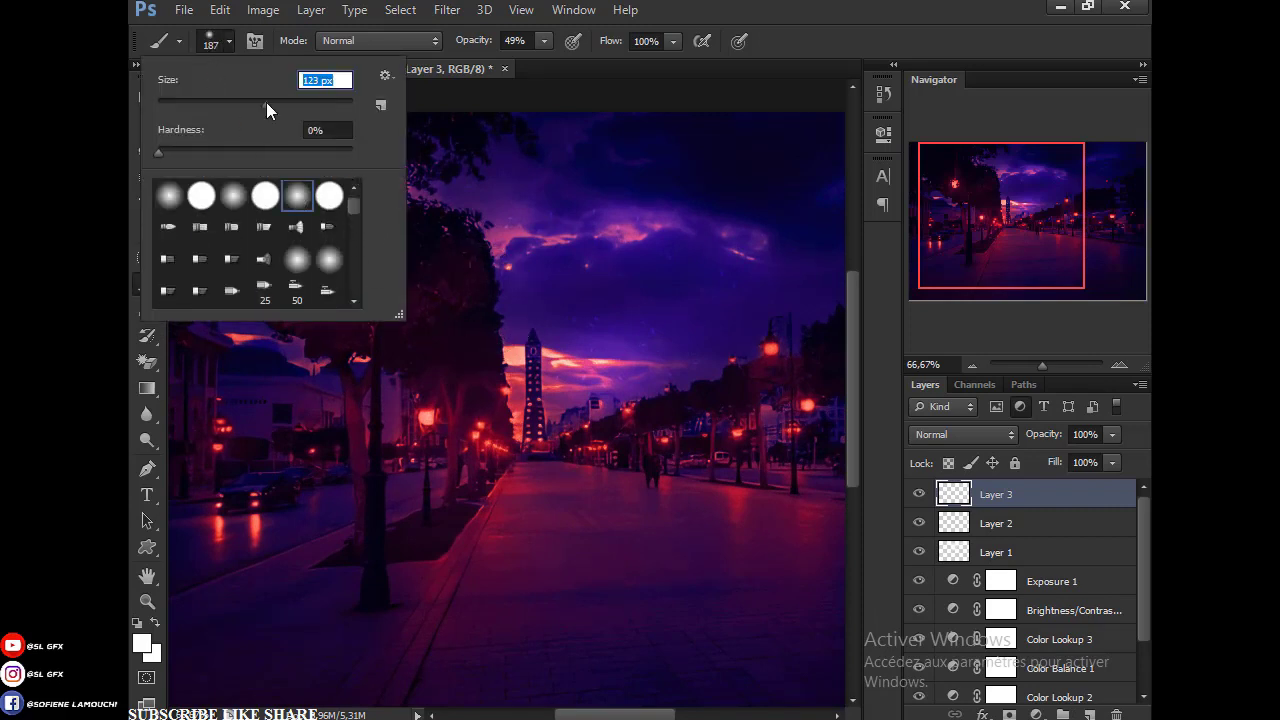
drag(266, 102, 236, 102)
click(212, 50)
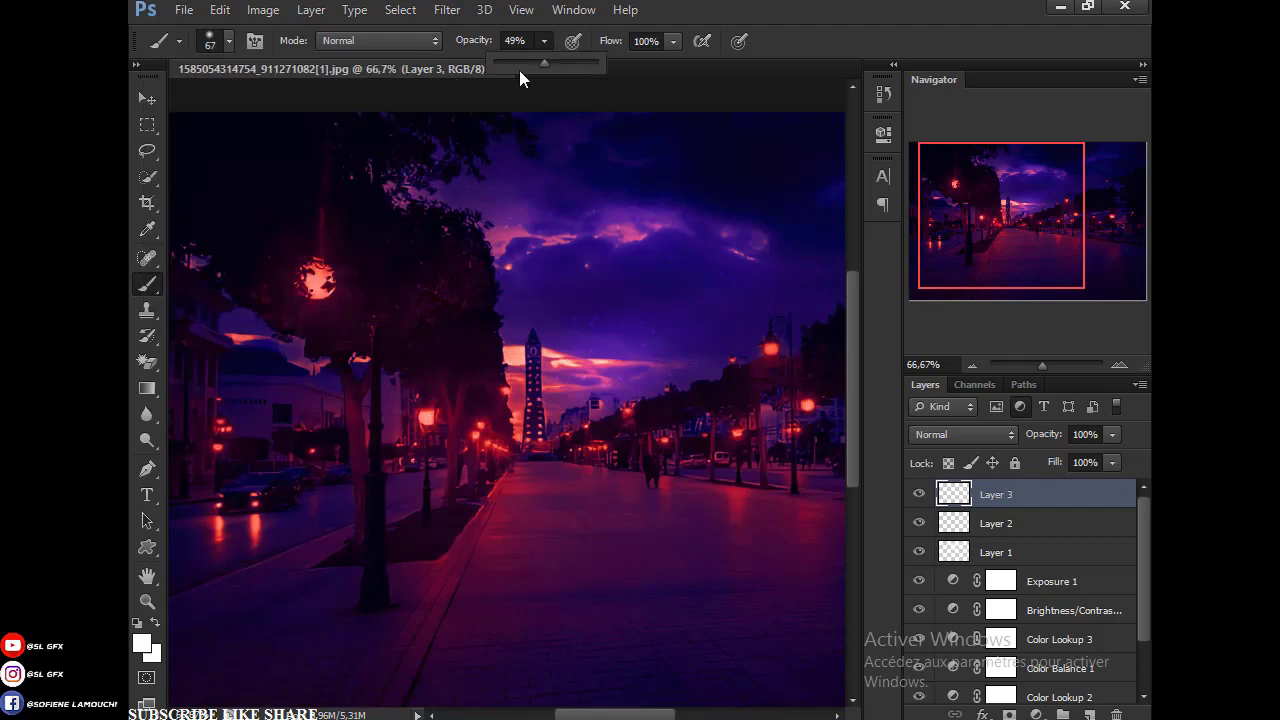
Step: Set Layer 3 to Overlay and zoom in on the lamp in the tree
click(914, 434)
click(935, 242)
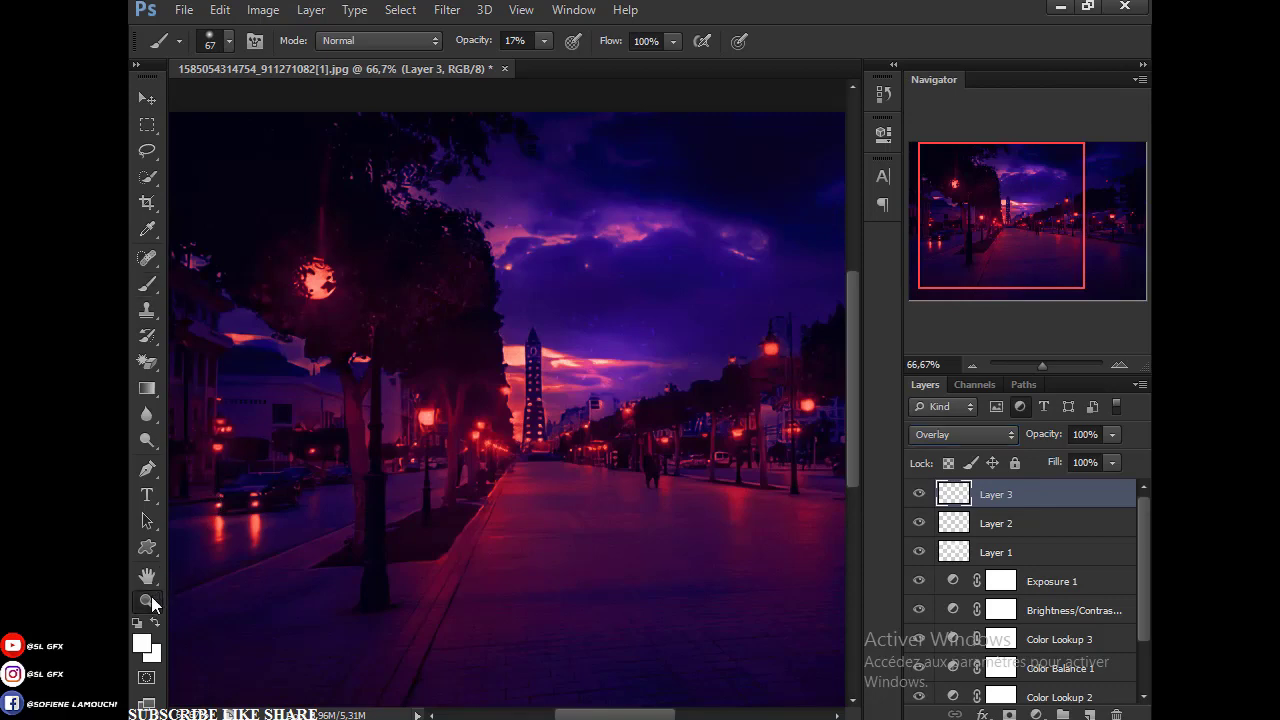
key(z)
click(316, 281)
click(316, 281)
Step: Paint a glow over the tree lamp and compare it with Layer 3 hidden
scroll(312, 359, up, 2)
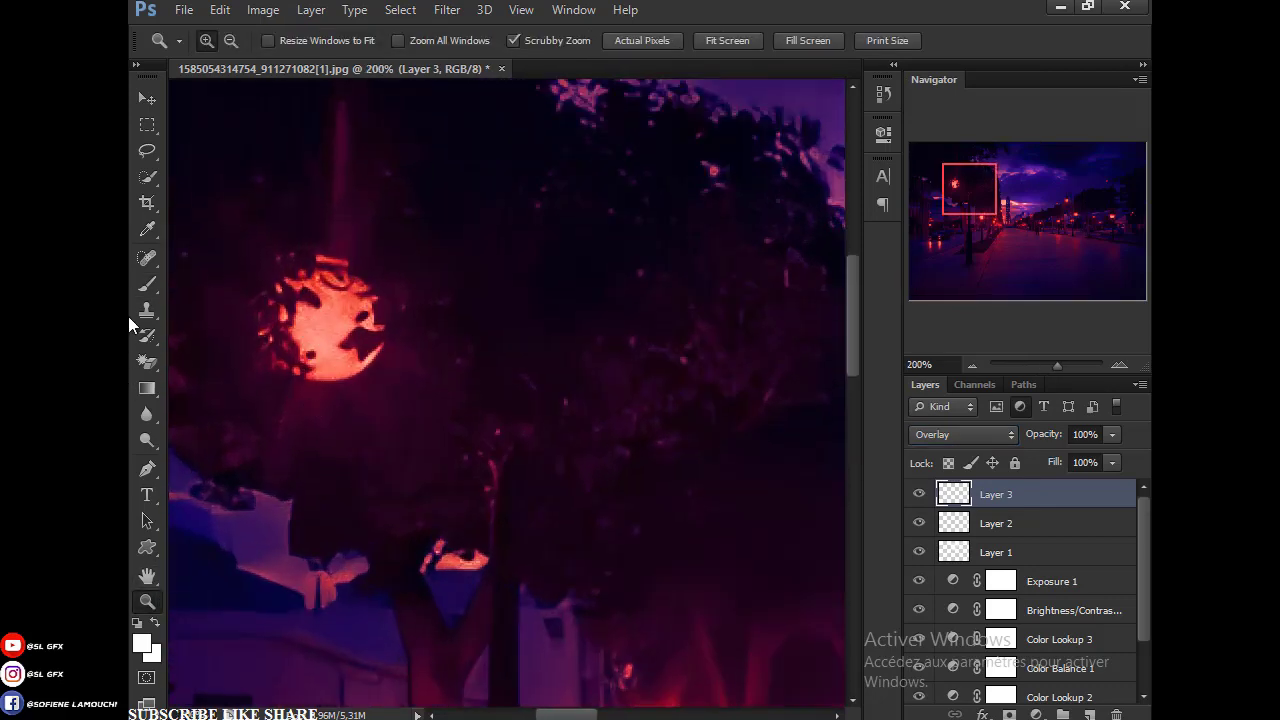
click(147, 284)
mouse_move(318, 320)
mouse_down()
mouse_move(330, 325)
mouse_move(314, 320)
mouse_up()
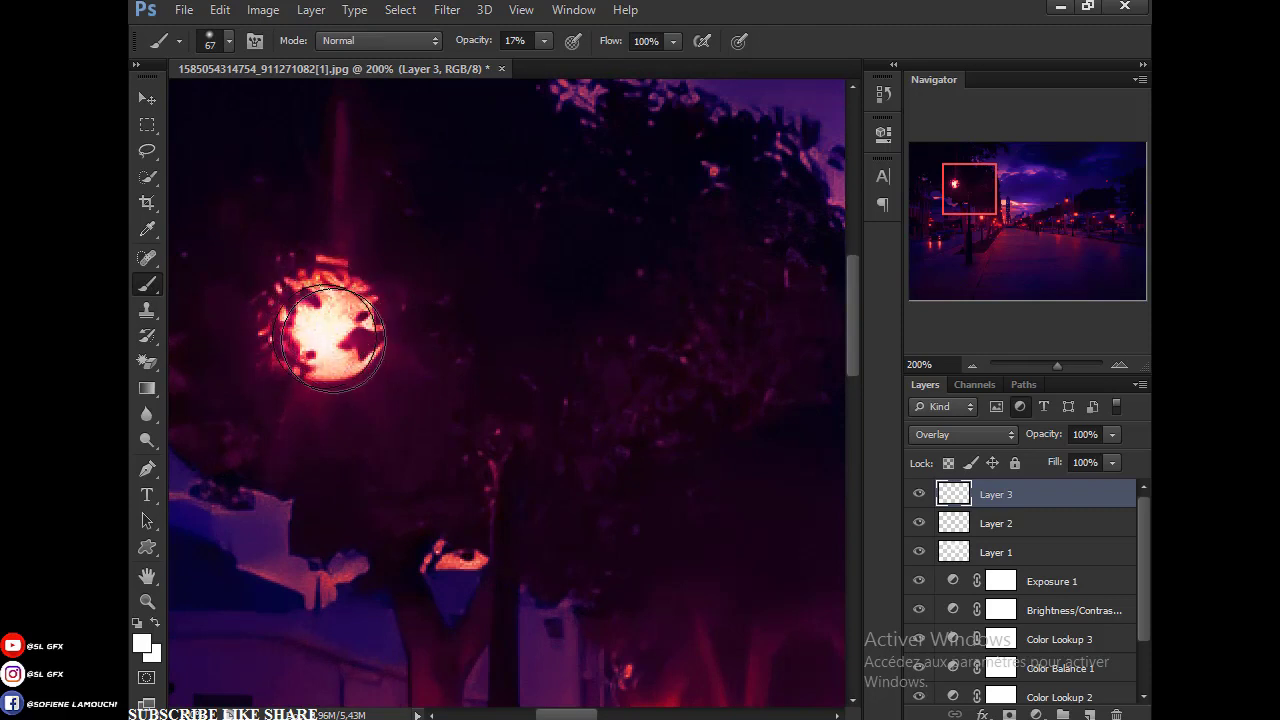
click(920, 495)
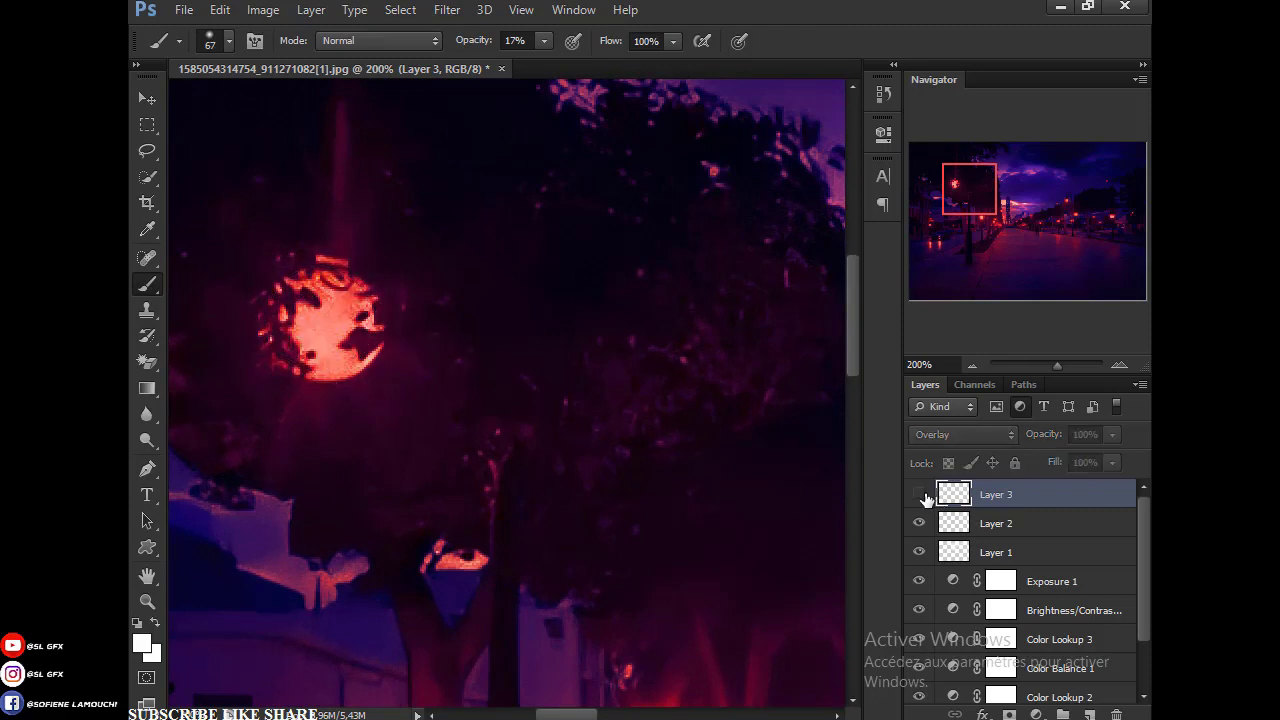
click(920, 495)
click(920, 495)
click(920, 495)
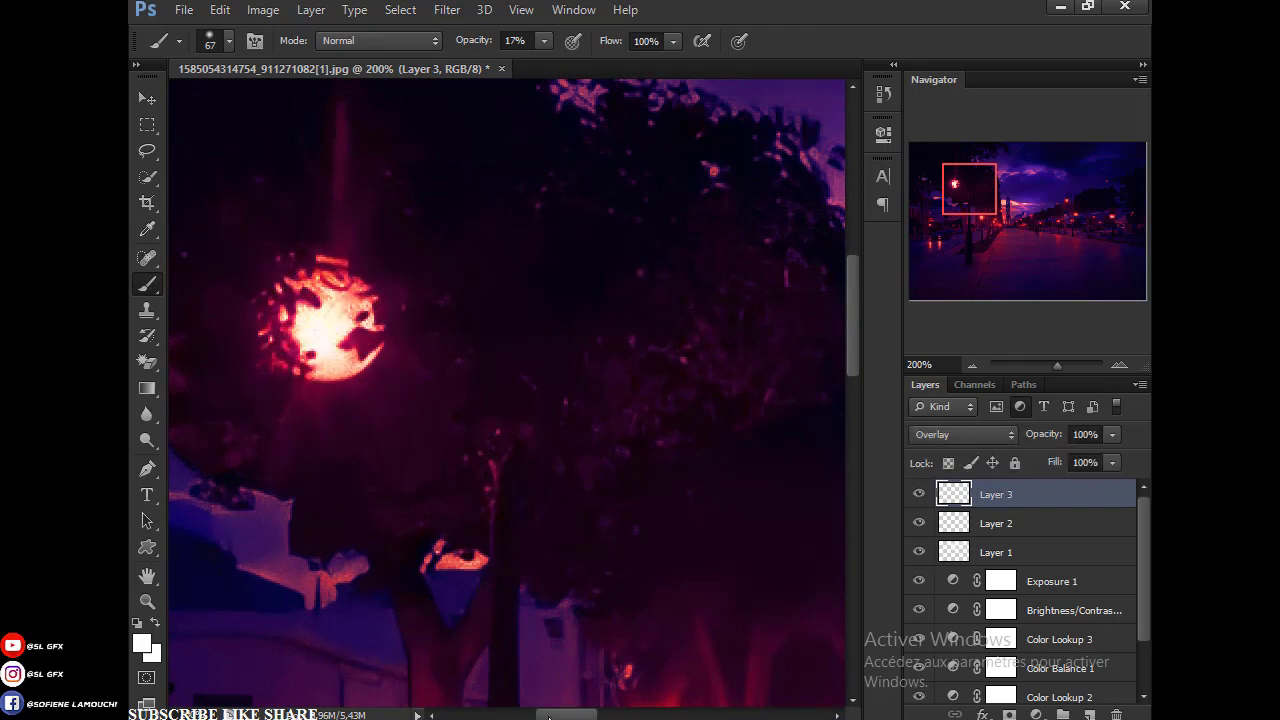
Step: Shrink the brush to 20 px and paint glow onto the street light left of the tower
scroll(528, 571, right, 5)
scroll(528, 571, down, 2)
scroll(357, 563, down, 2)
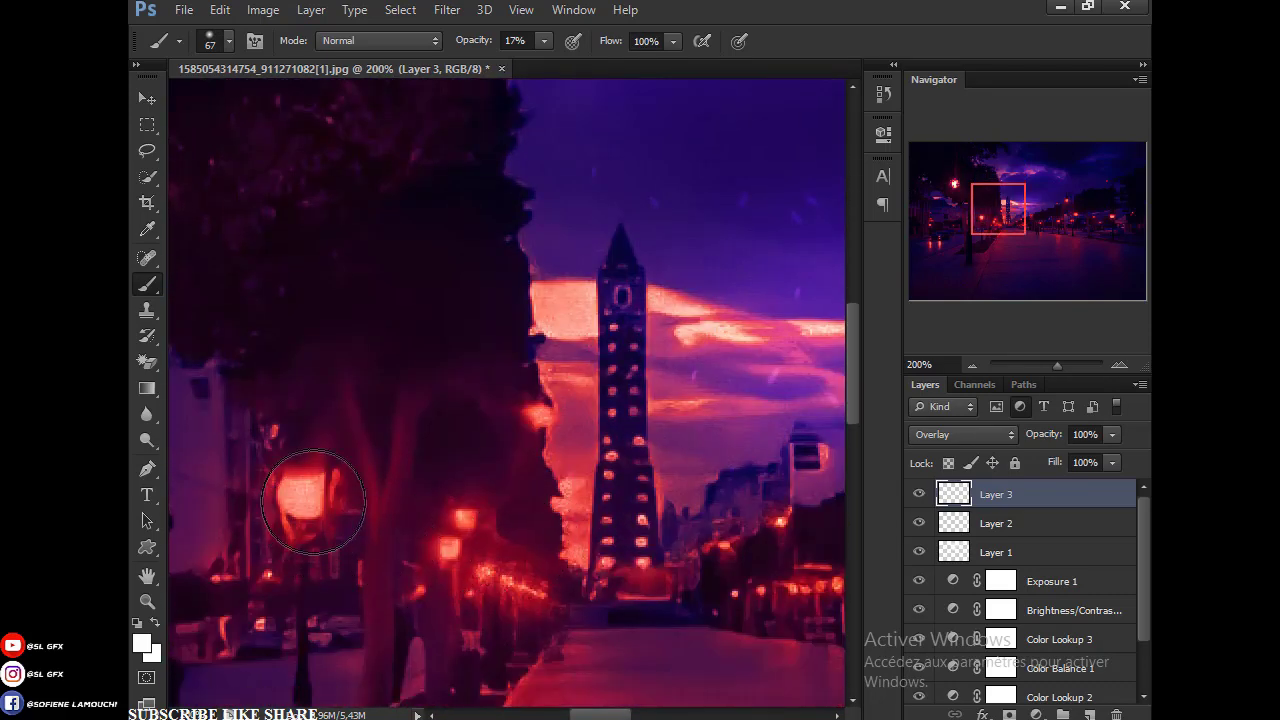
click(210, 40)
drag(200, 102, 187, 102)
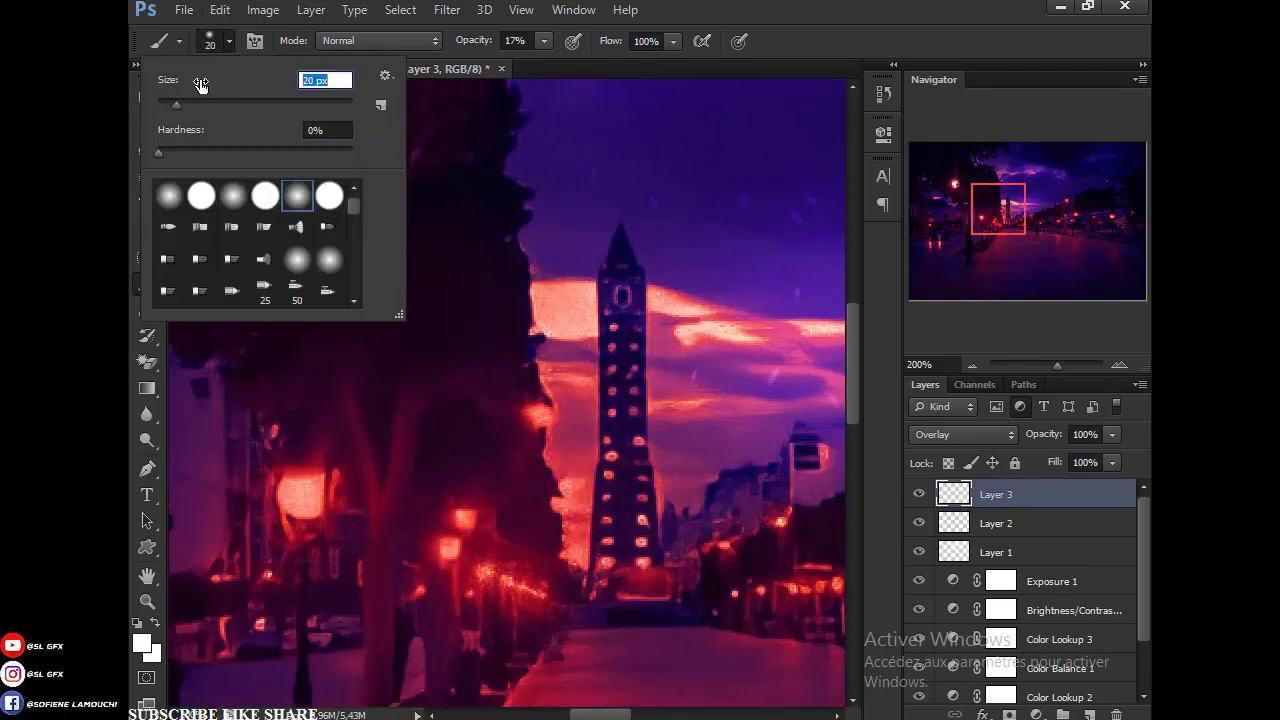
key(Return)
drag(300, 491, 304, 479)
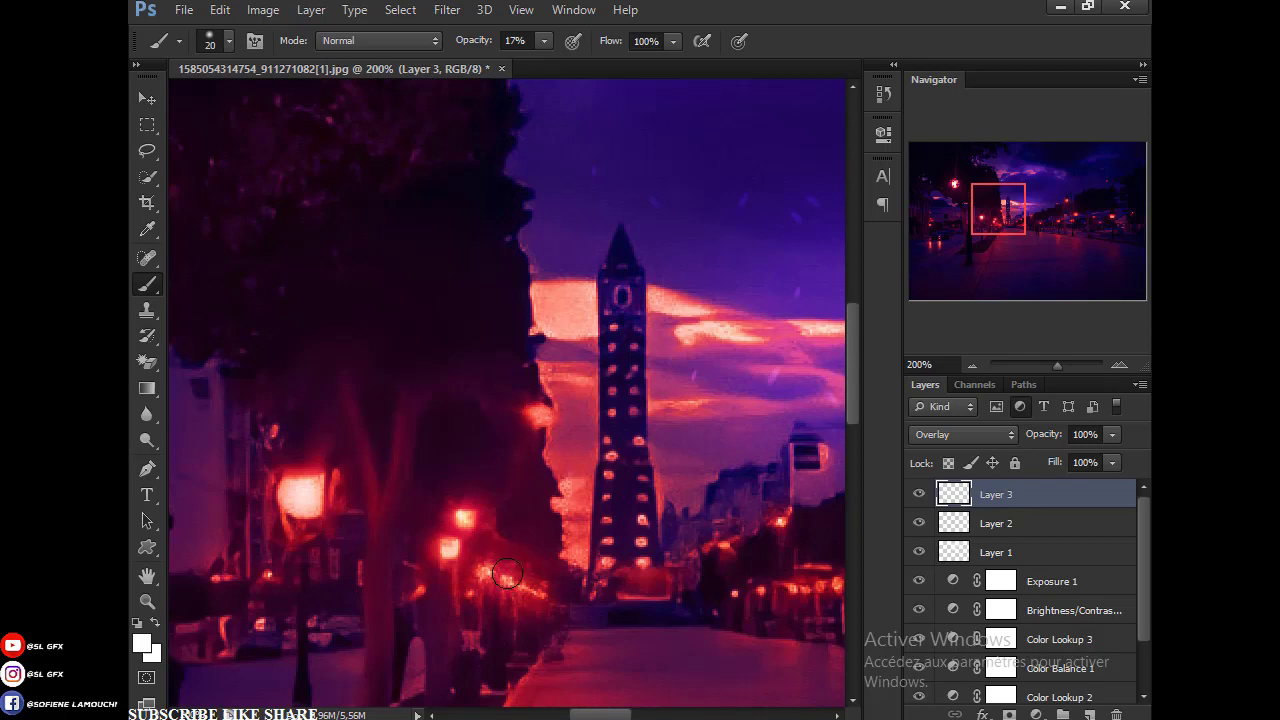
click(147, 601)
Step: Paint soft red glows over the lower street lights near and right of the tower
click(524, 592)
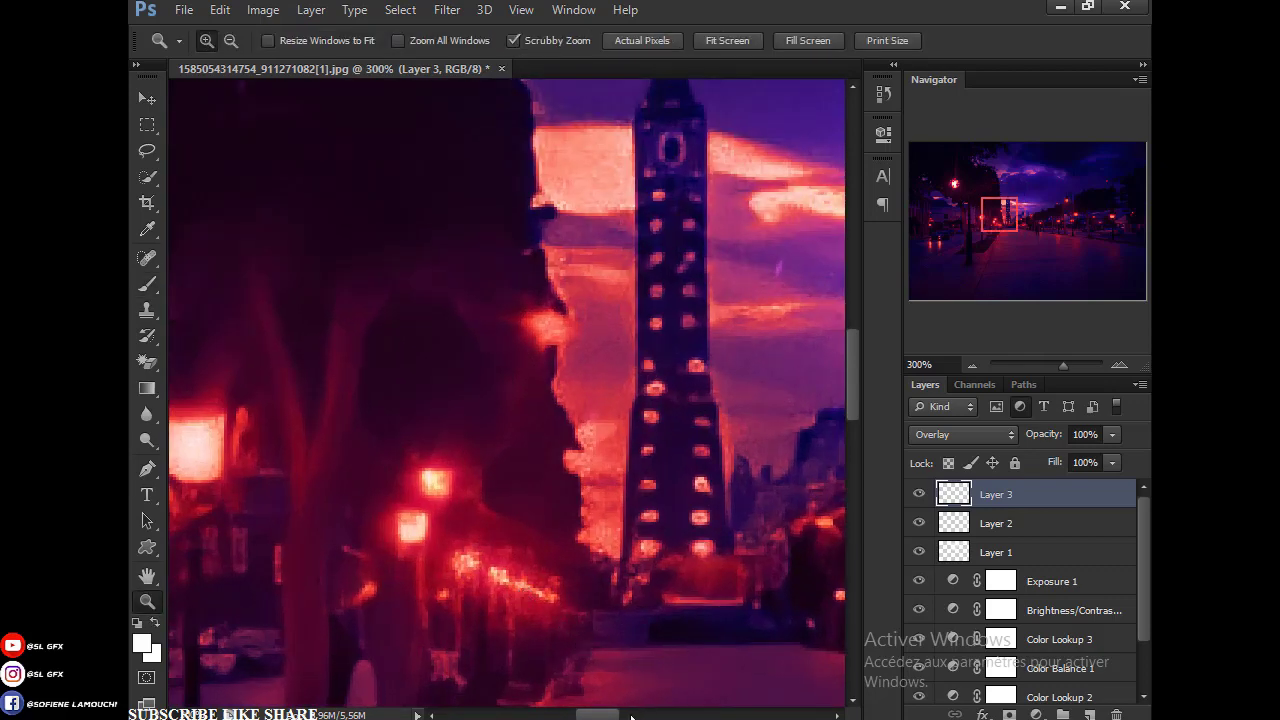
click(147, 284)
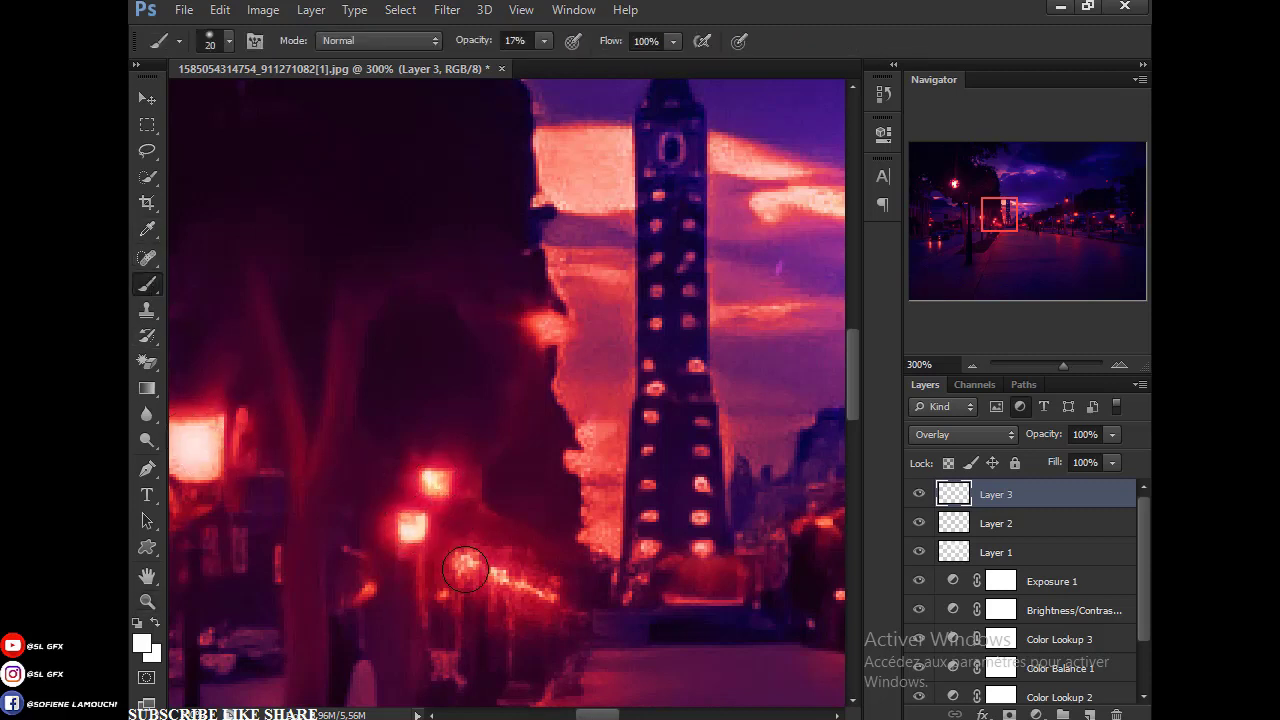
drag(465, 569, 525, 596)
drag(585, 715, 610, 715)
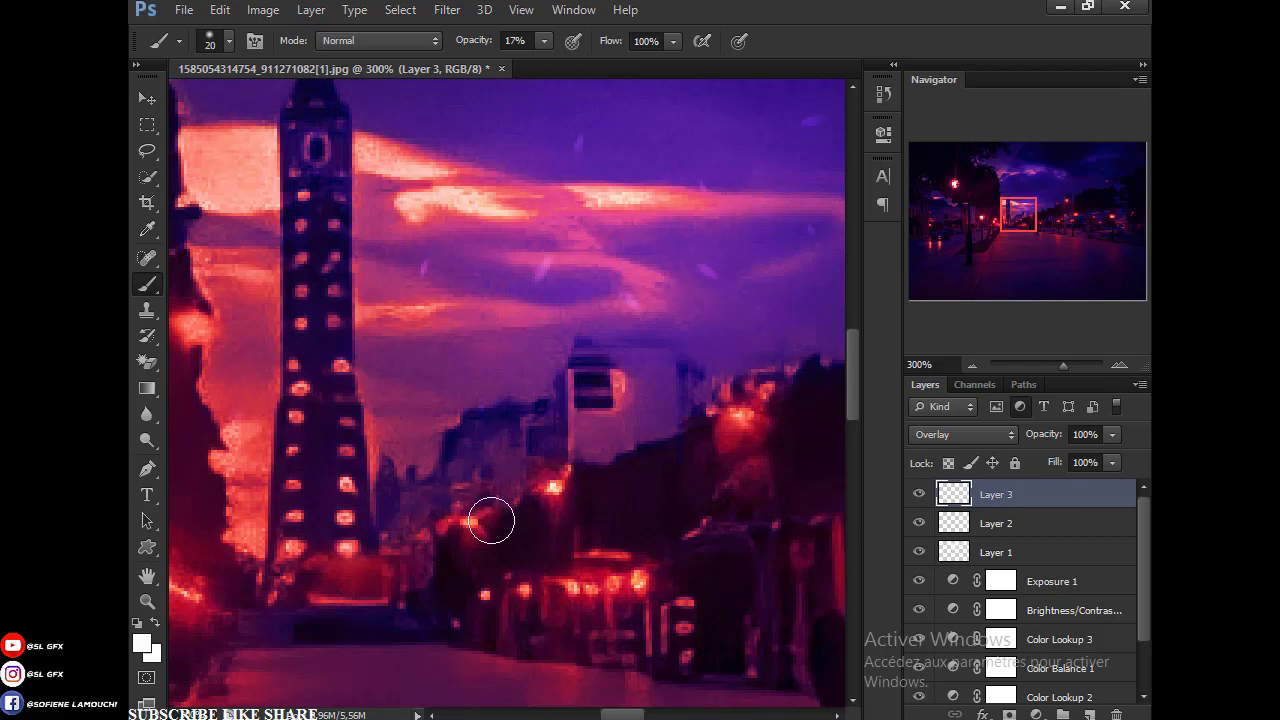
click(744, 423)
drag(600, 714, 640, 714)
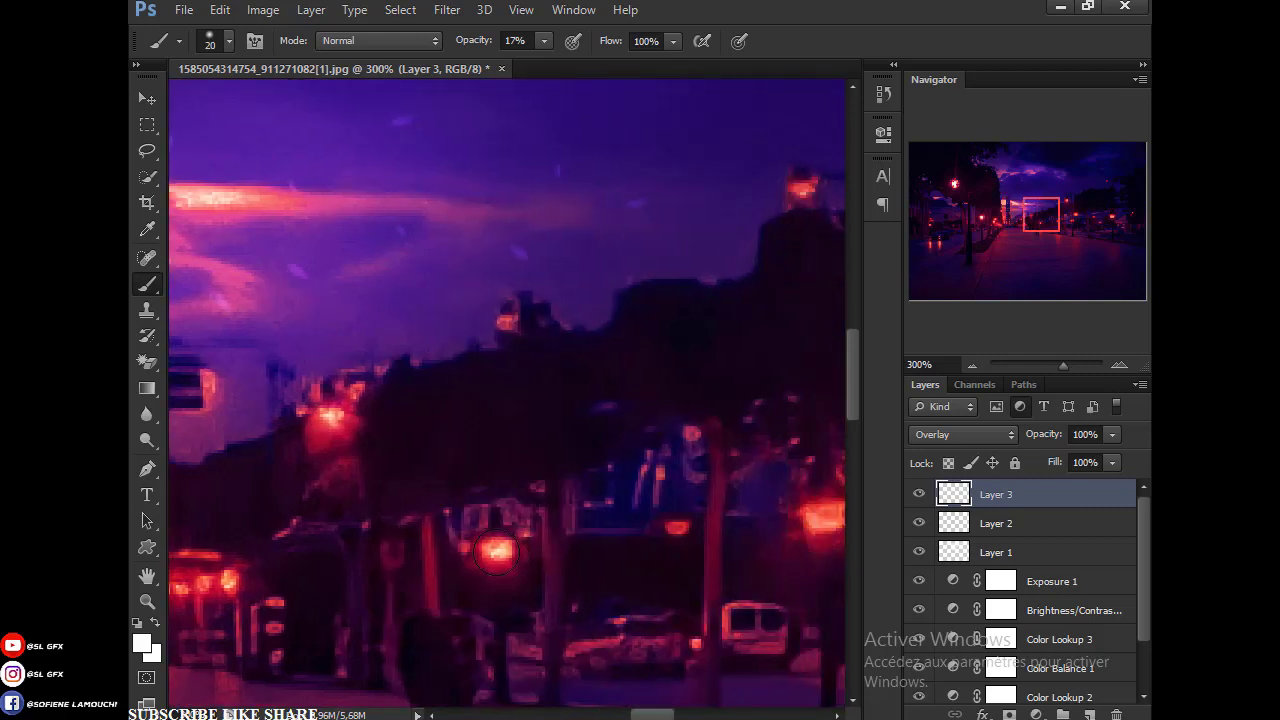
drag(646, 716, 676, 716)
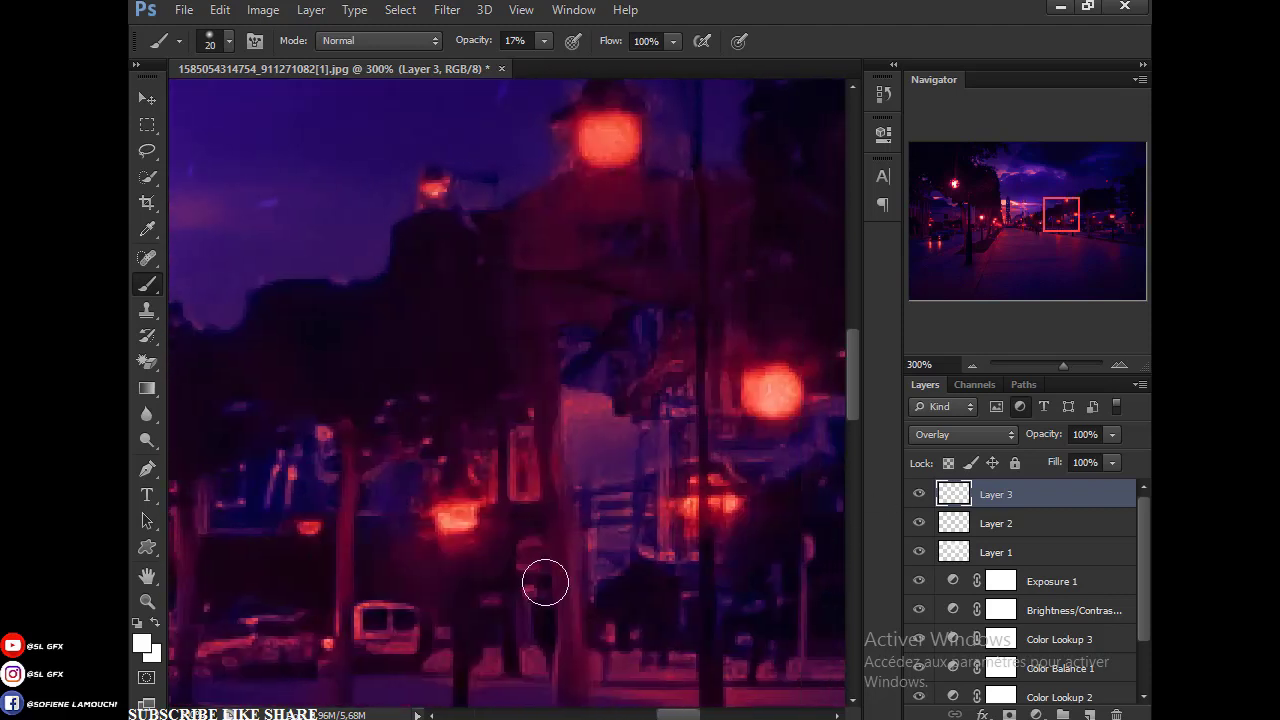
drag(451, 515, 460, 517)
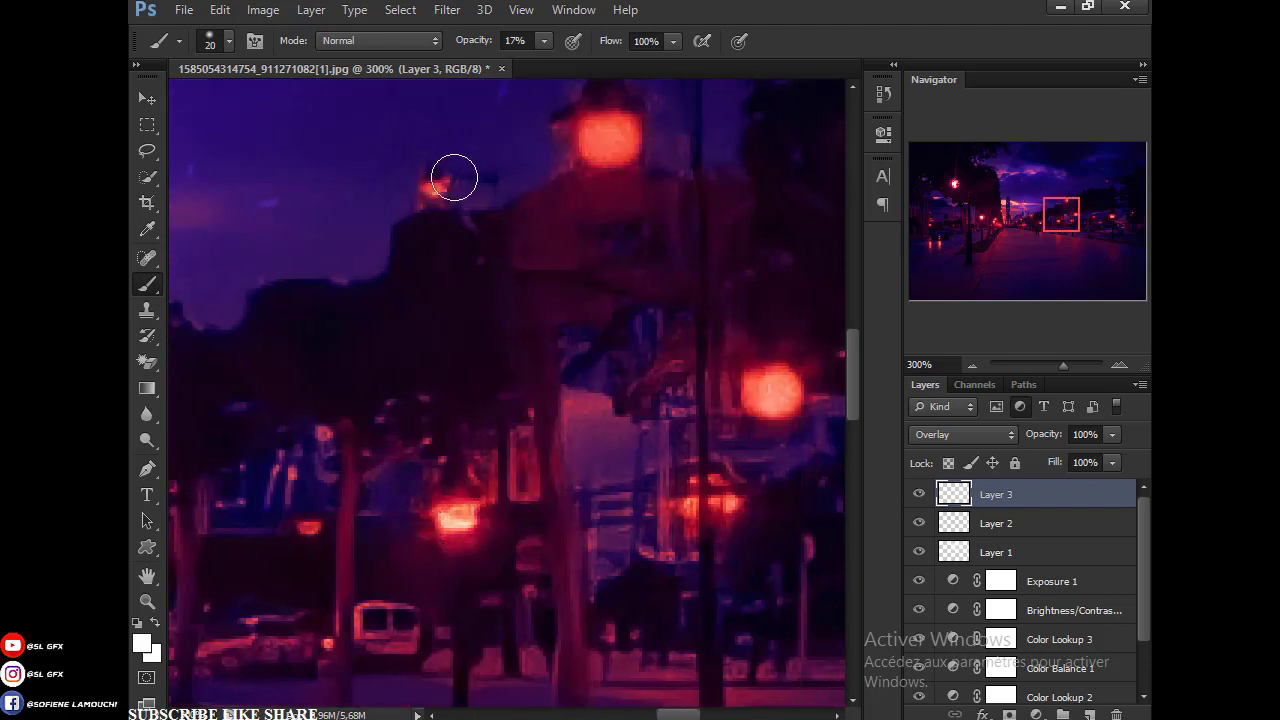
Step: Brighten the top, middle and small red lamps further down the right side
drag(612, 150, 615, 146)
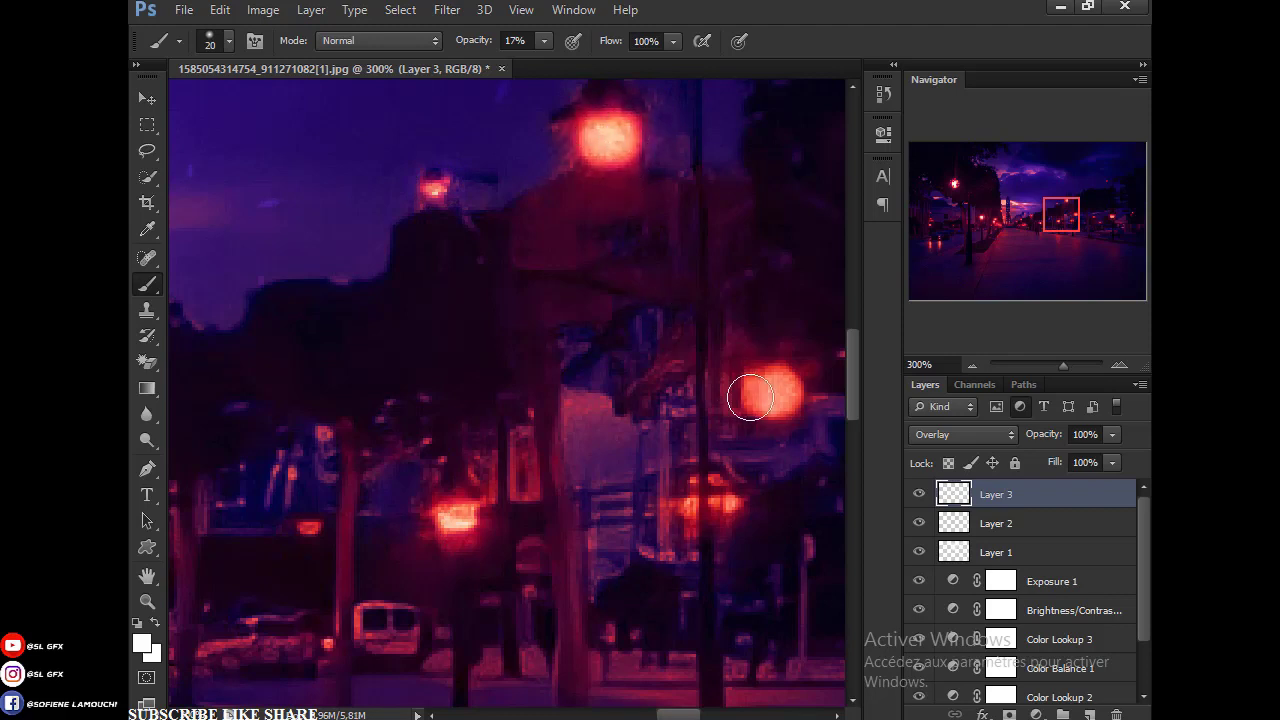
mouse_move(750, 398)
mouse_down()
mouse_move(777, 380)
mouse_move(758, 390)
mouse_up()
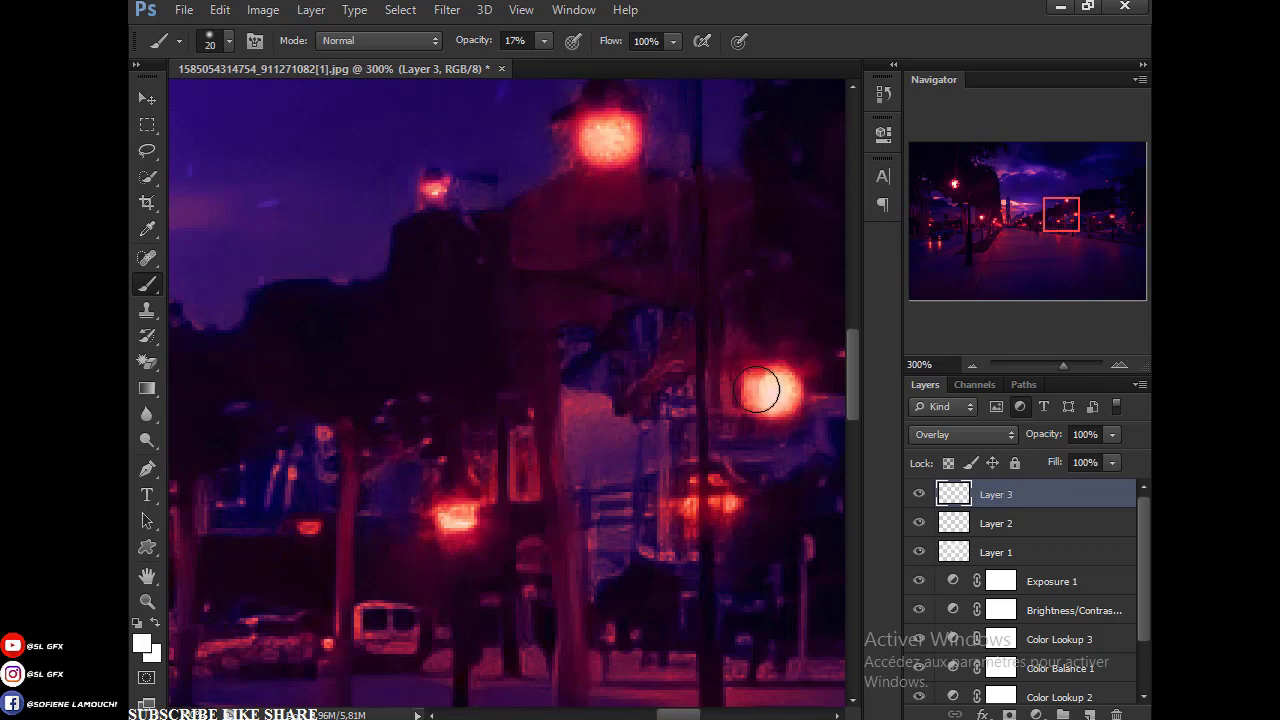
drag(700, 500, 712, 498)
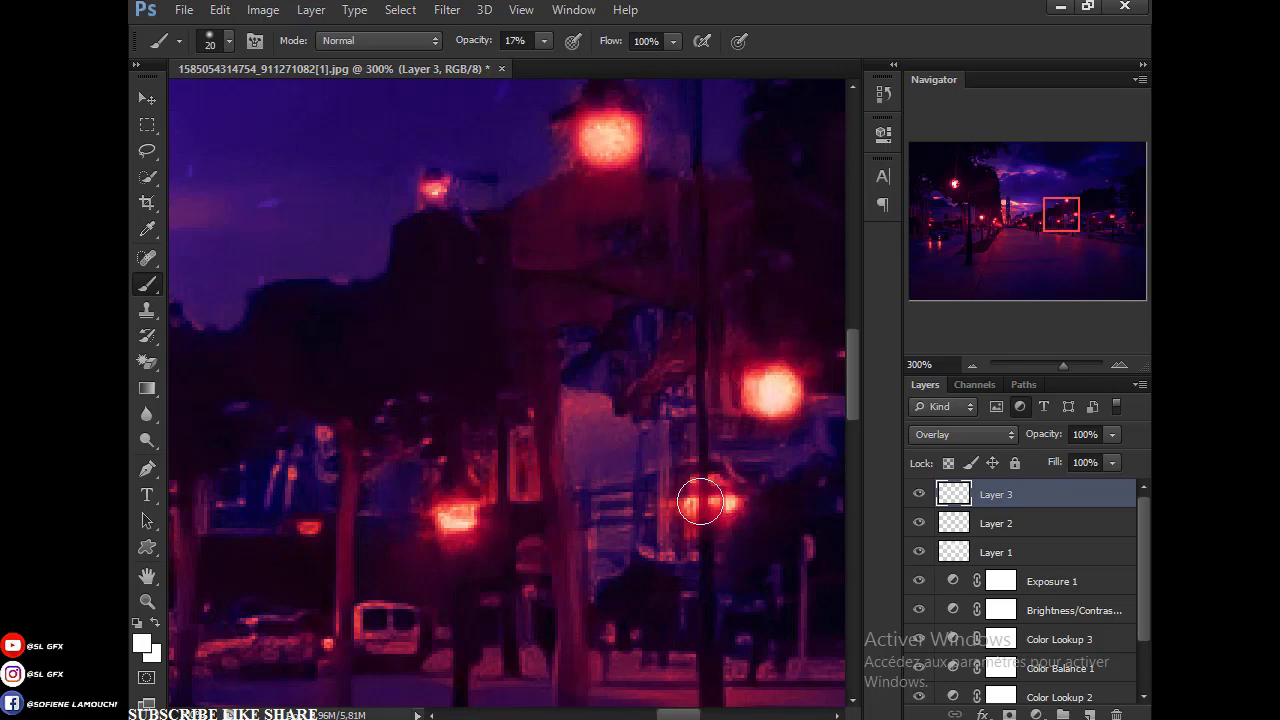
drag(671, 716, 715, 716)
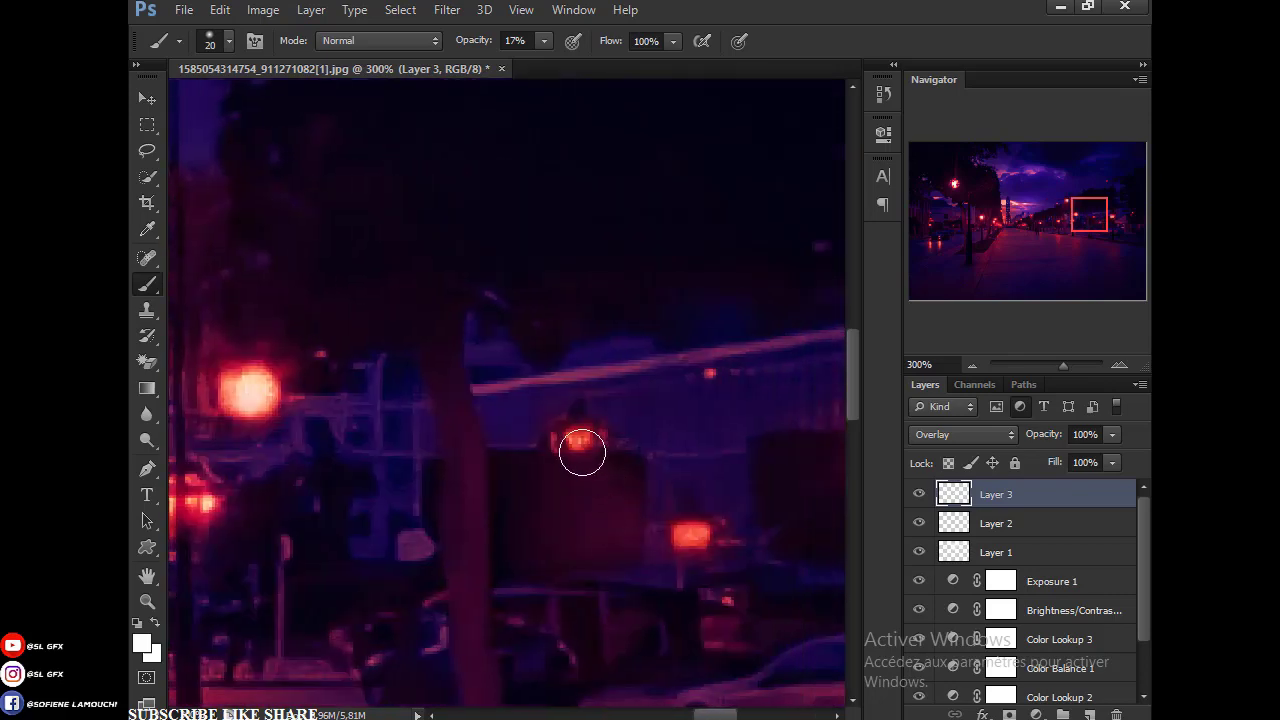
click(570, 432)
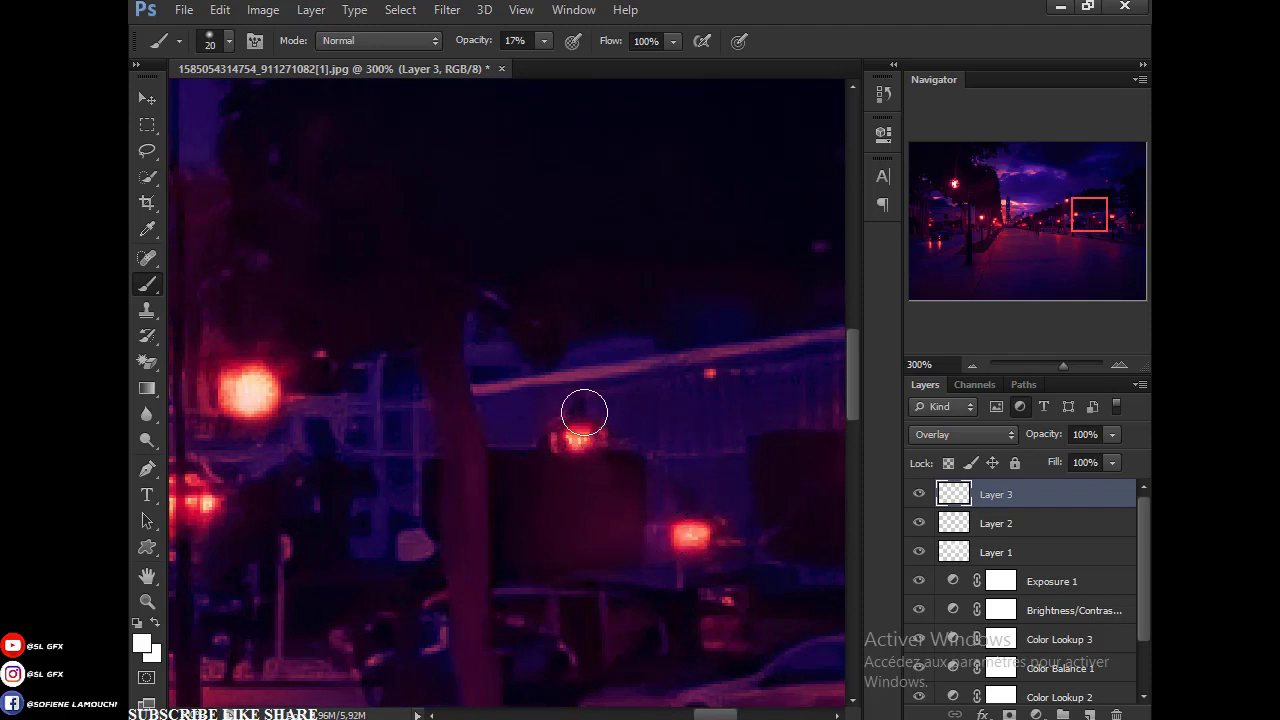
drag(715, 716, 740, 716)
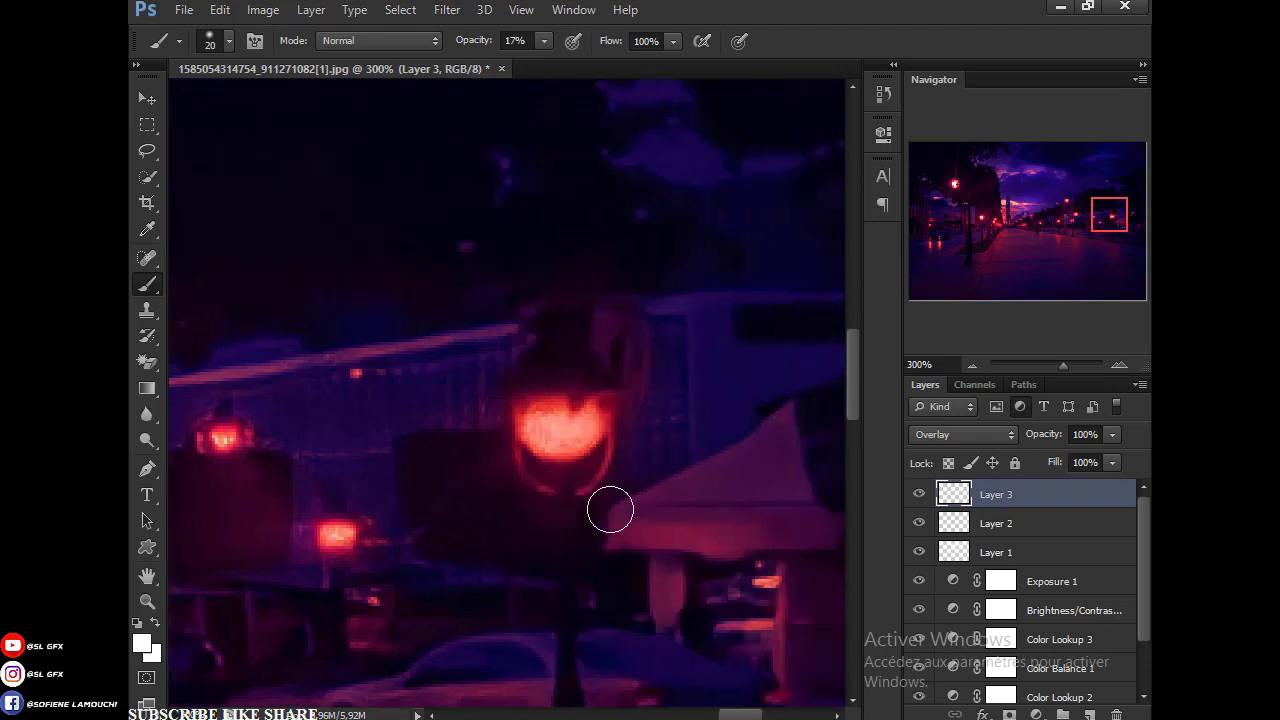
mouse_move(543, 423)
mouse_down()
mouse_move(582, 420)
mouse_move(563, 440)
mouse_move(590, 430)
mouse_move(549, 426)
mouse_move(557, 437)
mouse_up()
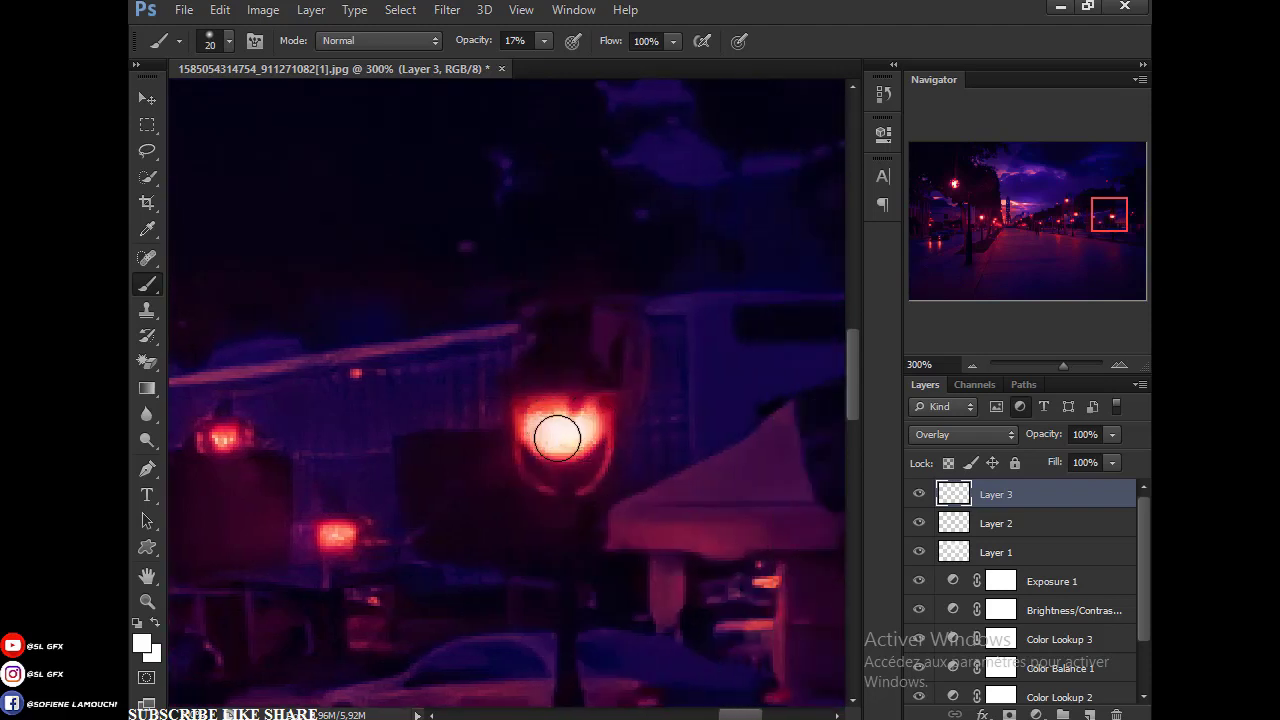
drag(740, 714, 768, 714)
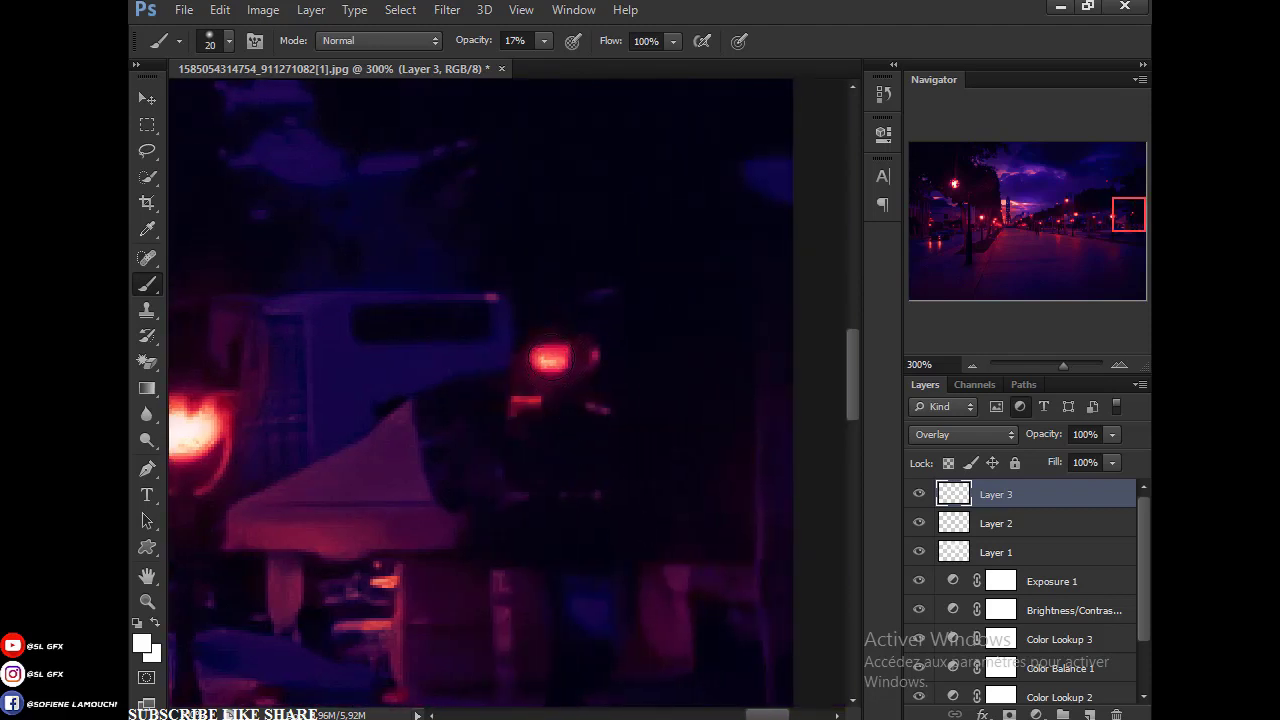
drag(549, 397, 560, 360)
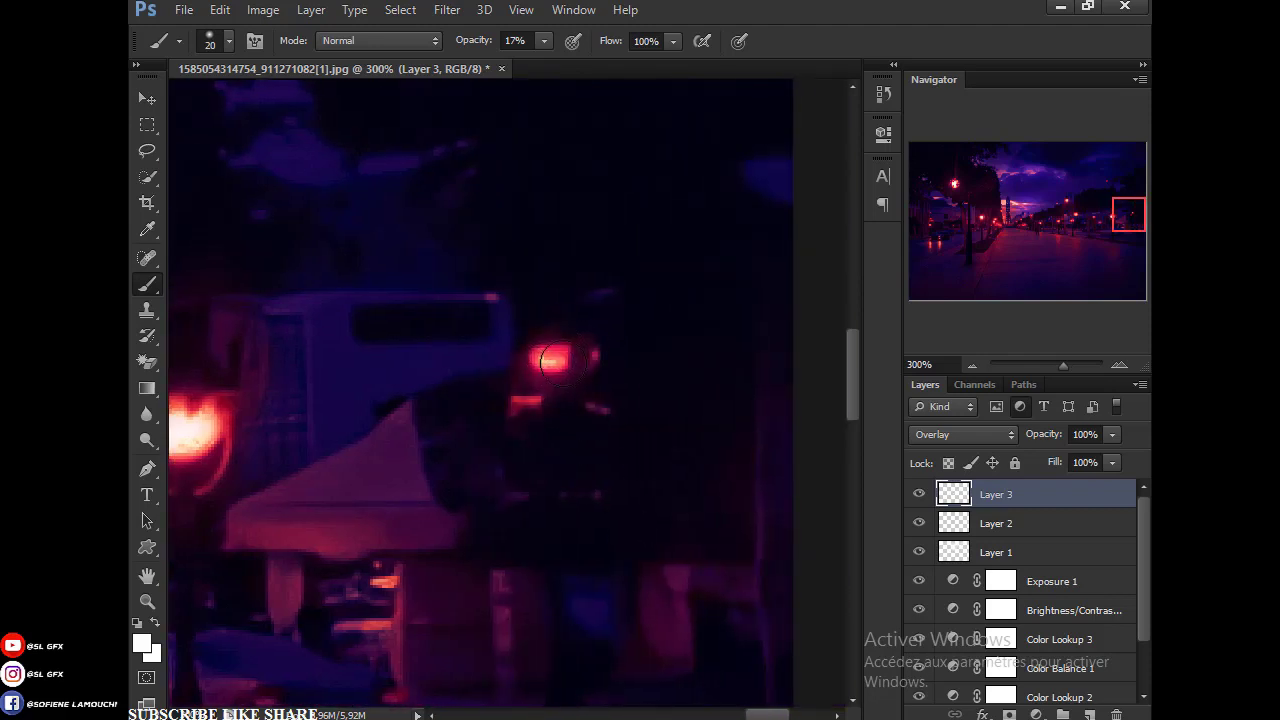
Step: Fit the image on screen and toggle Layer 3 on and off to compare the glows
click(156, 599)
click(715, 42)
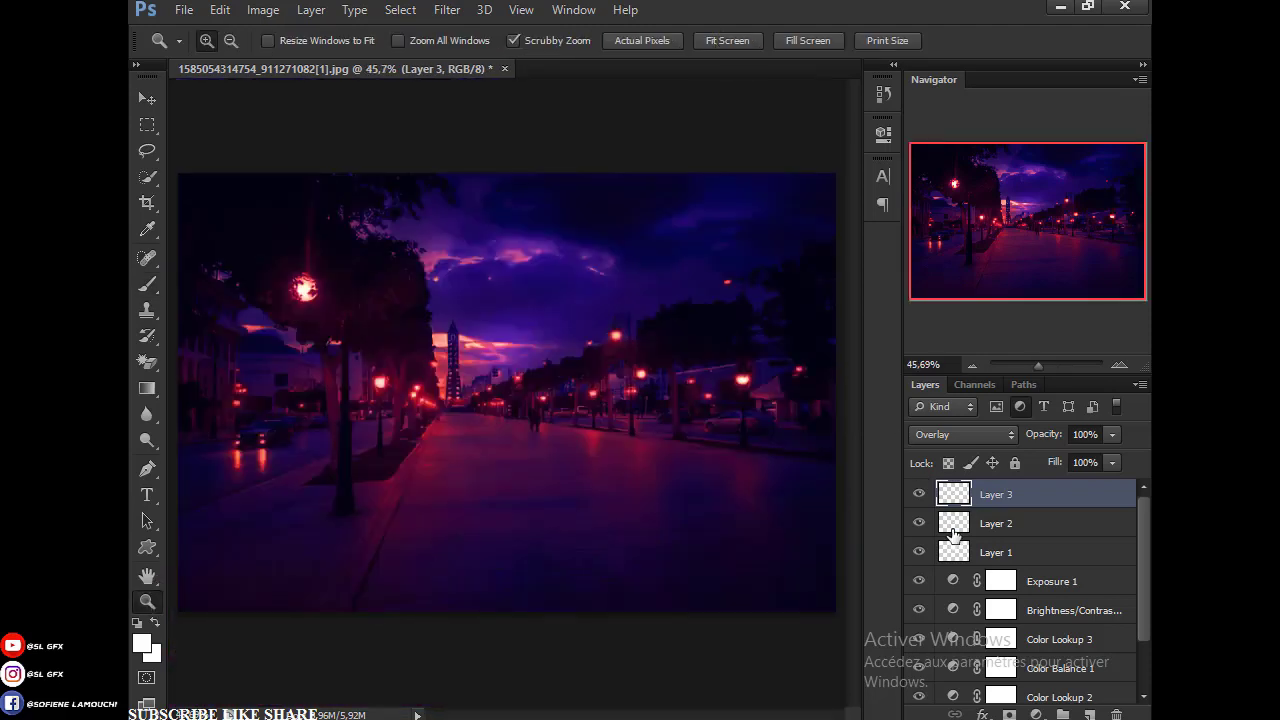
click(916, 495)
click(916, 495)
click(916, 495)
click(916, 495)
click(916, 495)
click(916, 495)
double_click(918, 495)
double_click(918, 495)
double_click(918, 495)
click(918, 495)
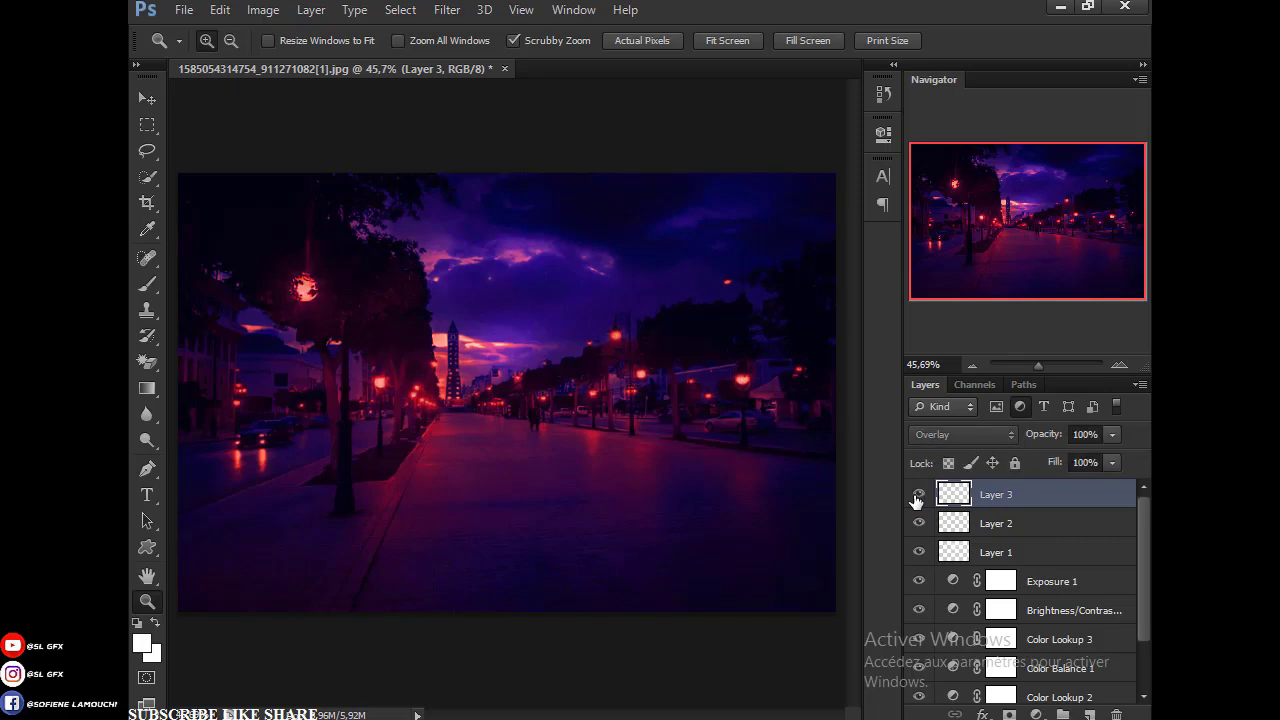
click(917, 495)
double_click(918, 495)
click(918, 495)
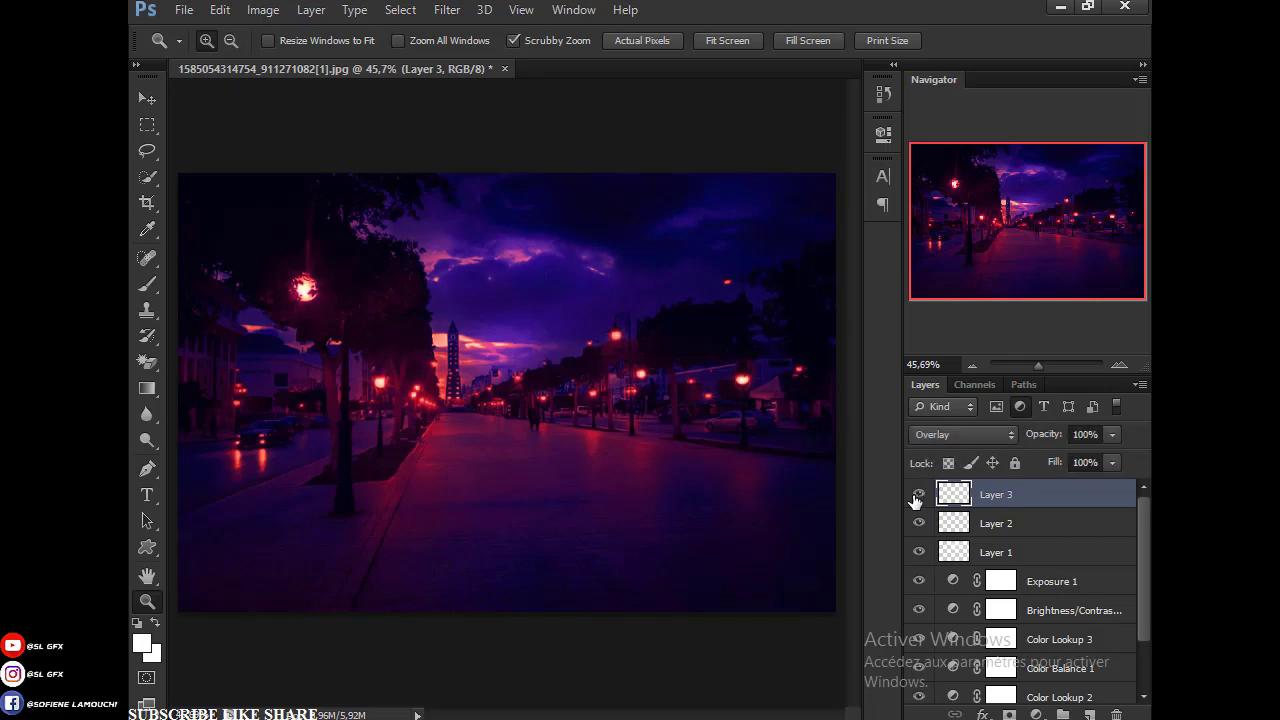
Step: Zoom in and brighten the distant street lamps beside the tower with the soft brush
drag(498, 386, 623, 449)
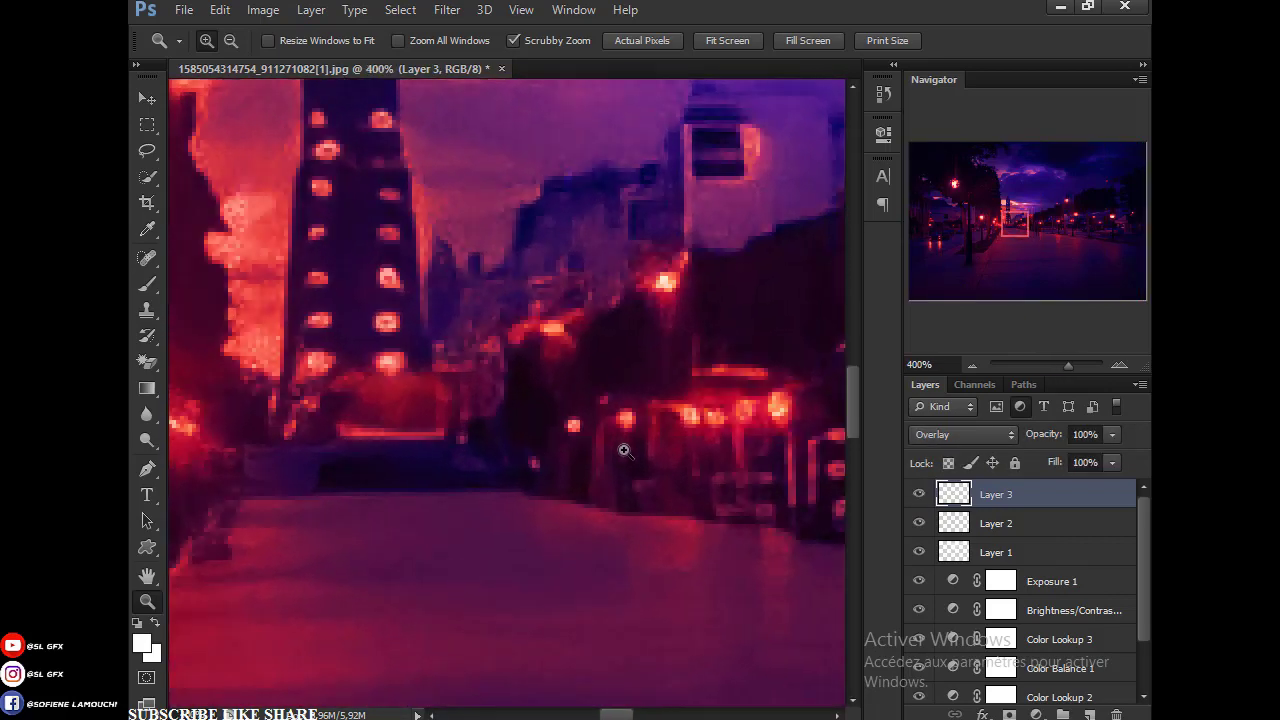
click(147, 284)
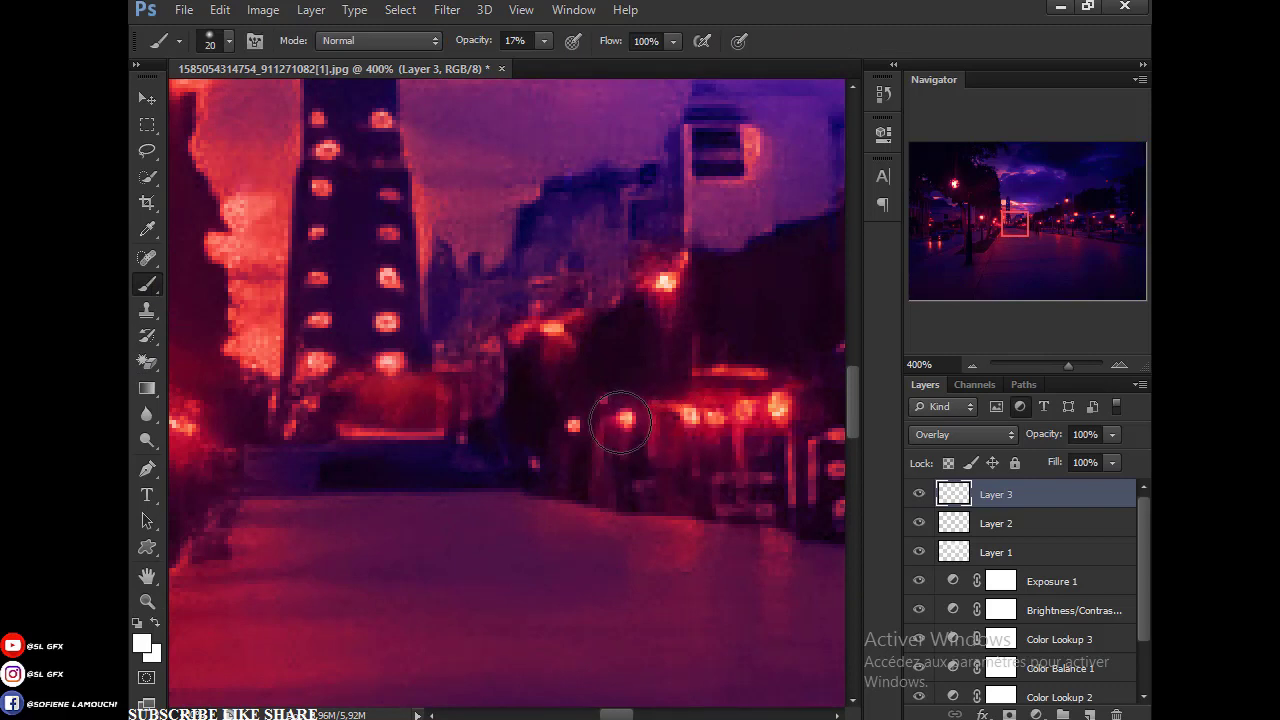
click(553, 328)
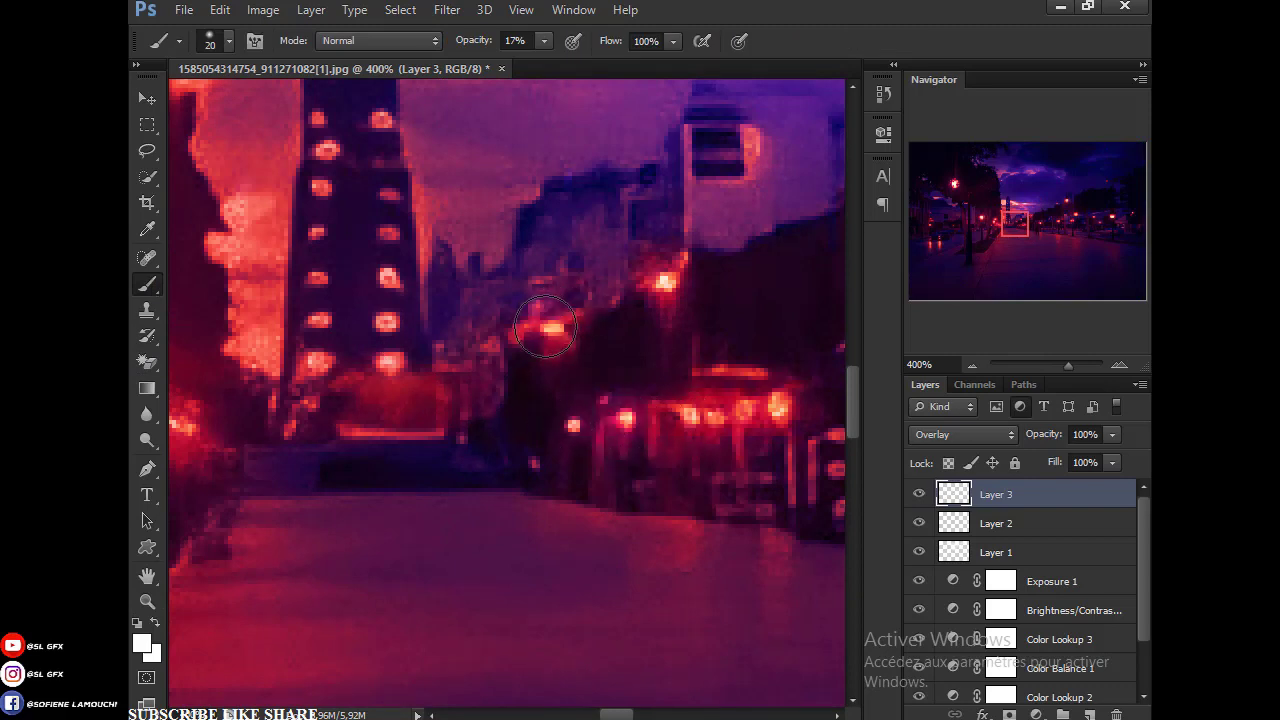
click(556, 330)
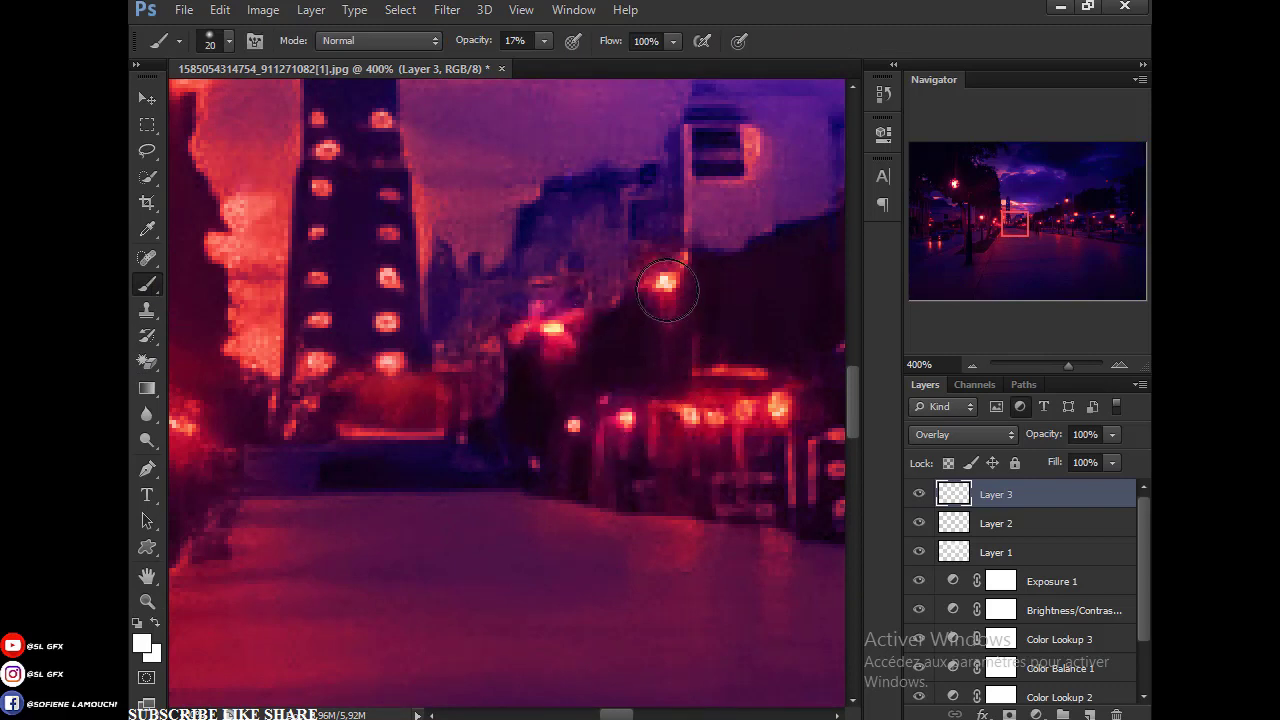
click(665, 287)
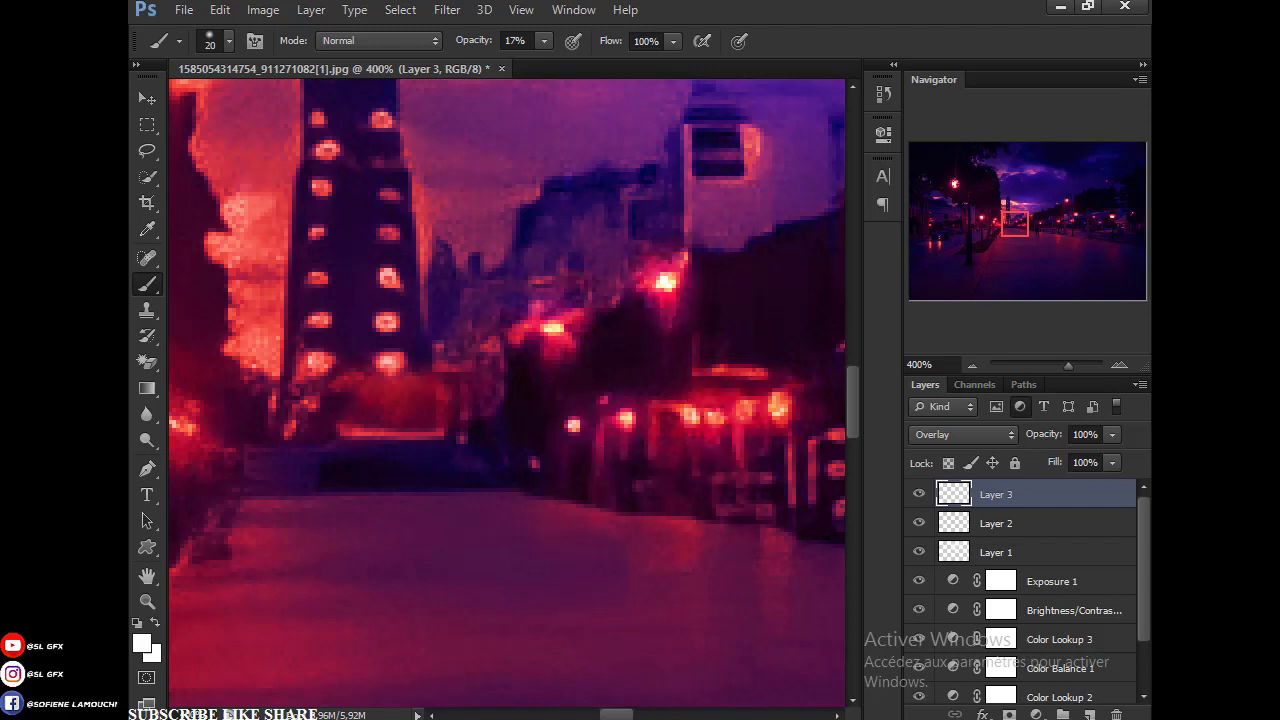
Step: Brighten the tower's right-hand column and the lights running down the tower
drag(321, 594, 571, 594)
scroll(571, 594, up, 1)
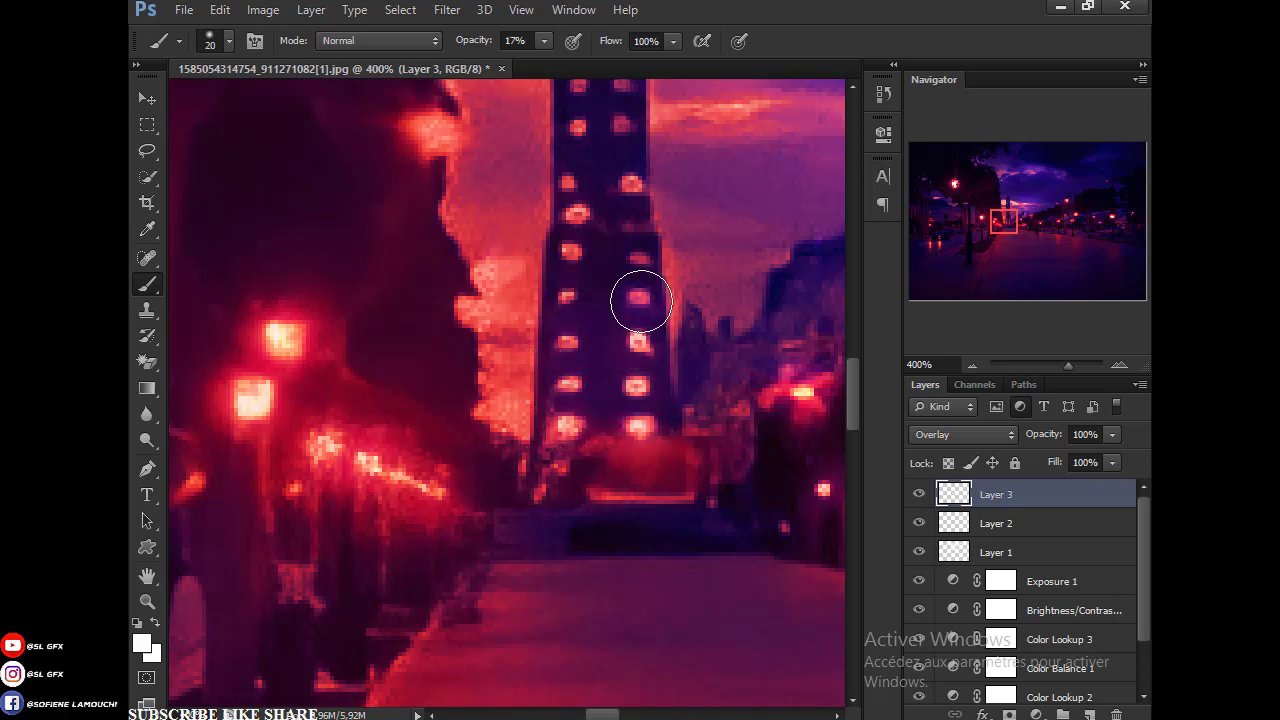
drag(640, 286, 640, 263)
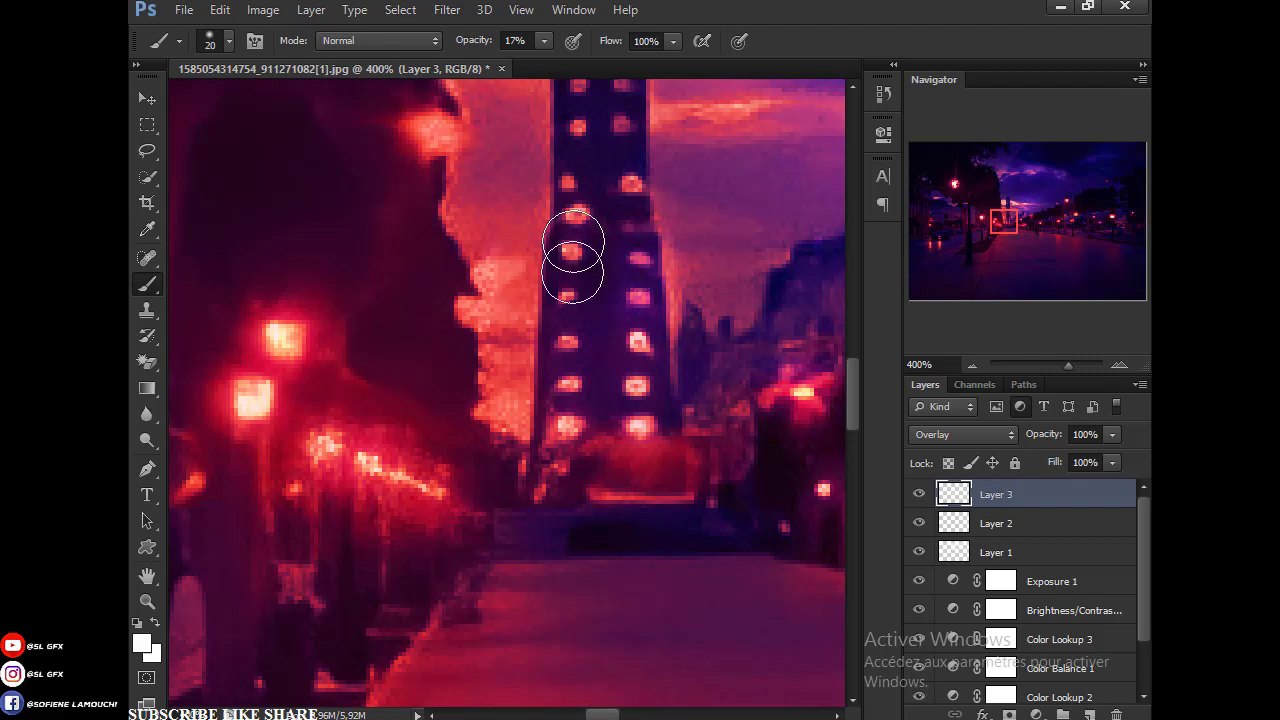
scroll(640, 425, up, 3)
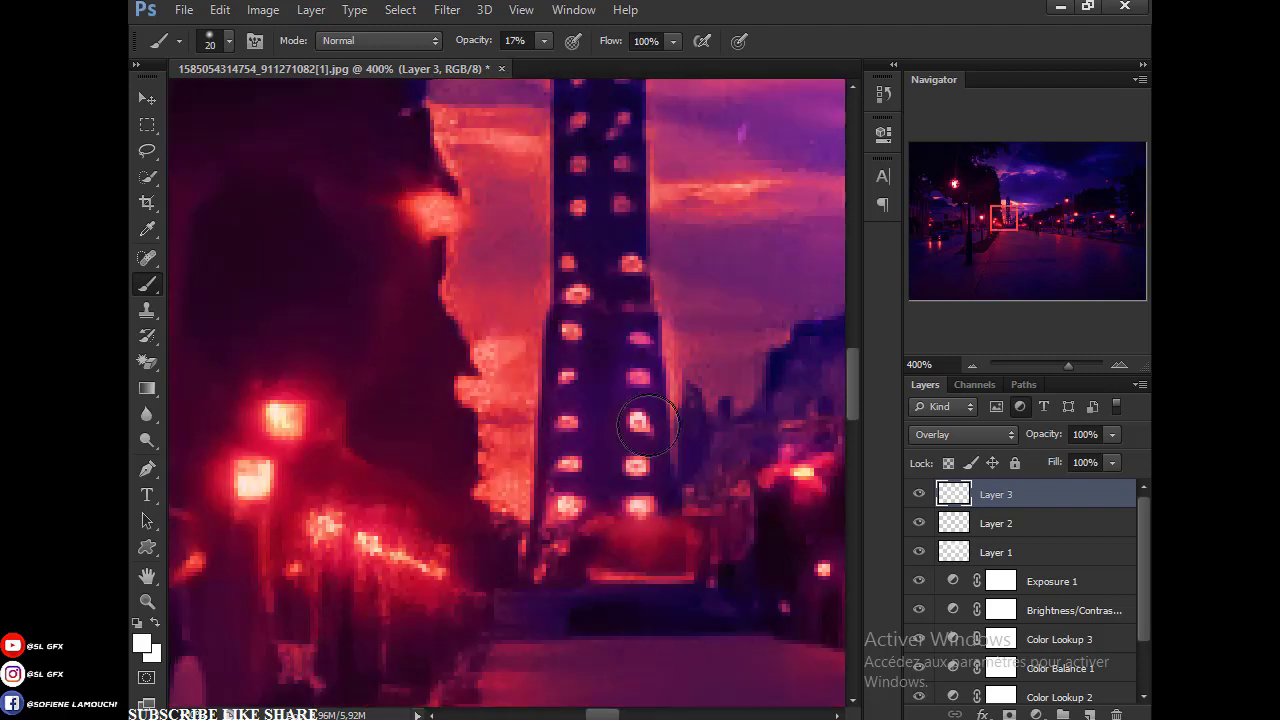
scroll(648, 425, up, 3)
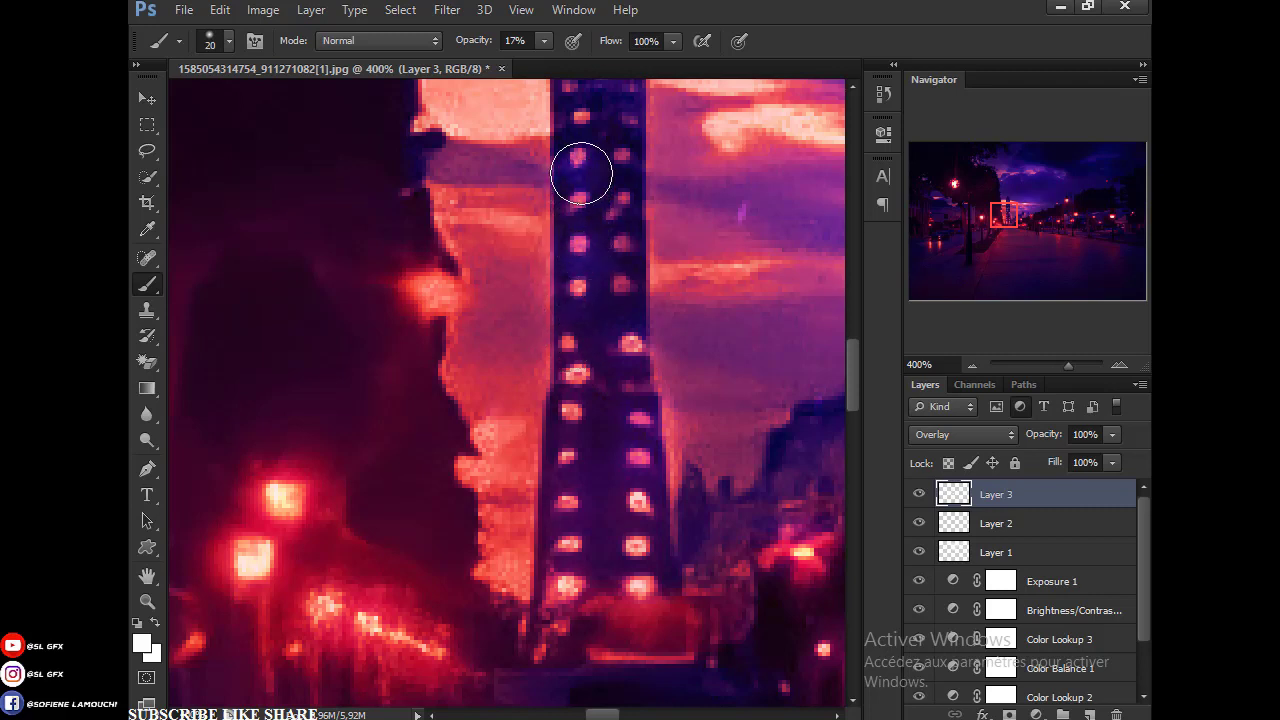
scroll(581, 174, up, 2)
scroll(583, 208, up, 2)
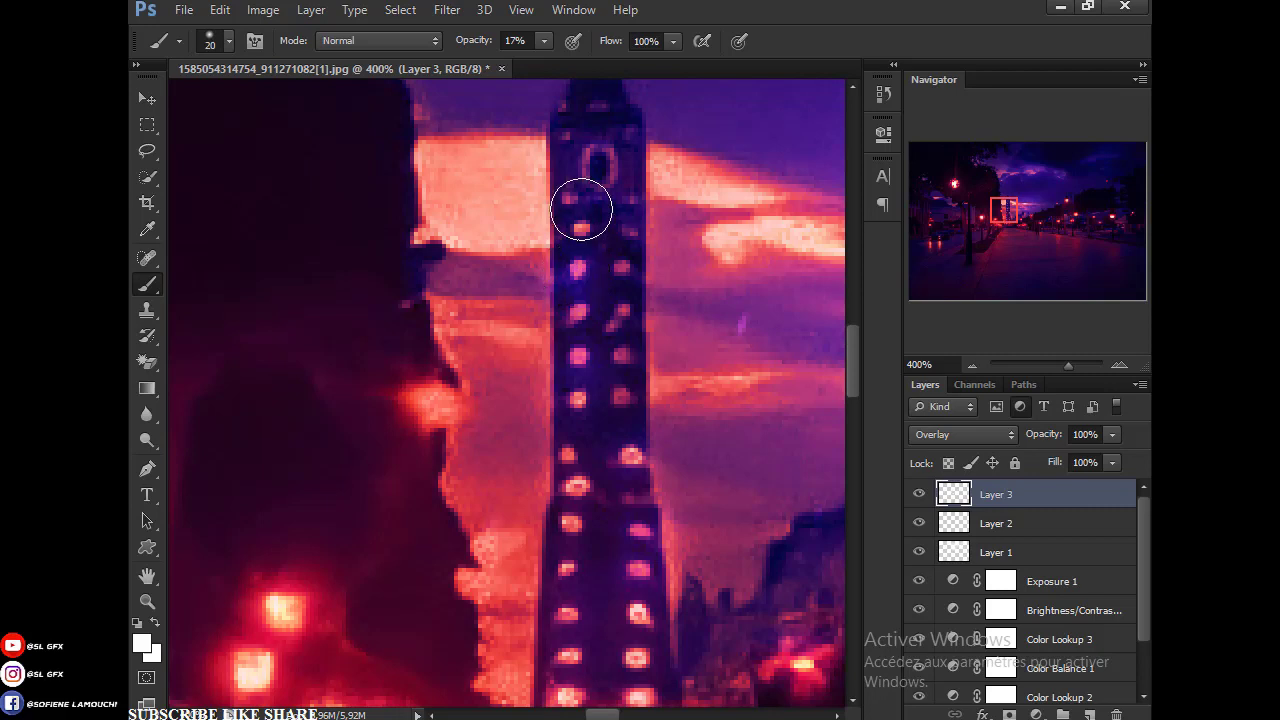
mouse_move(581, 209)
mouse_down()
mouse_move(617, 271)
mouse_move(624, 395)
mouse_move(608, 386)
mouse_move(633, 463)
mouse_move(636, 590)
mouse_up()
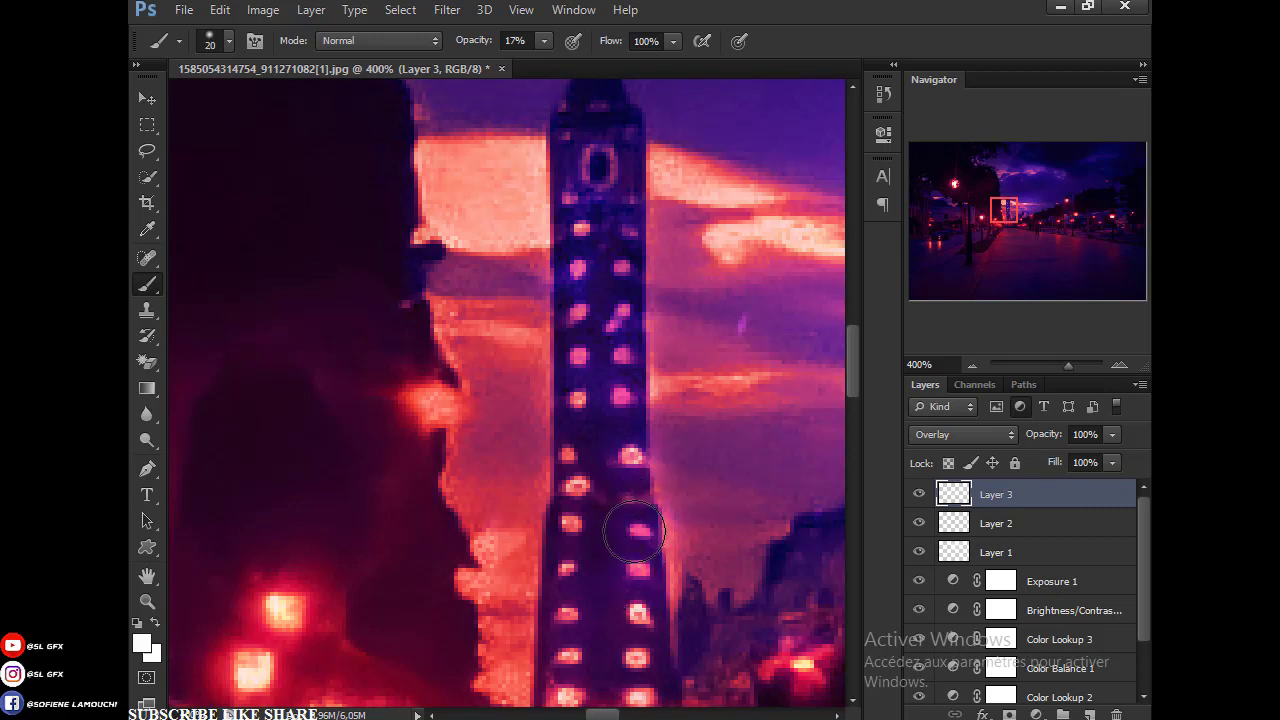
scroll(630, 560, up, 2)
scroll(630, 540, up, 2)
scroll(628, 530, up, 1)
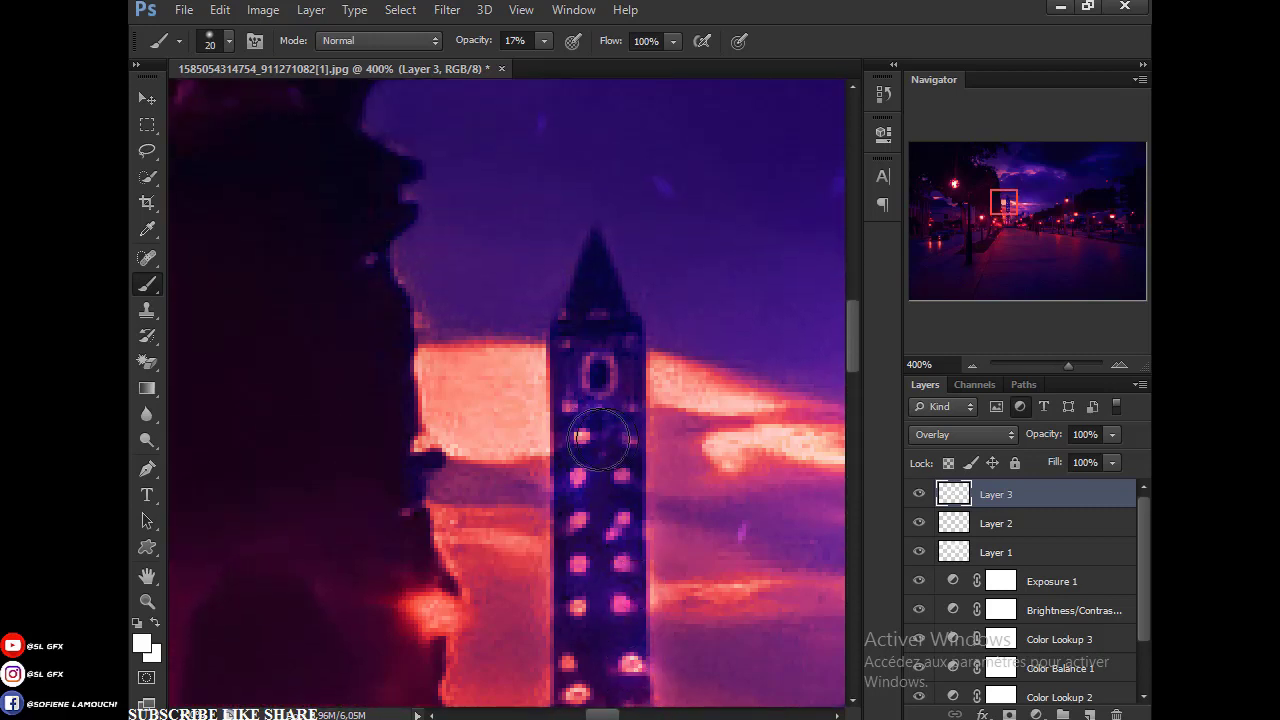
Step: Lighten the tower's top window and a lower light, then zoom back out
mouse_move(566, 391)
mouse_down()
mouse_move(594, 366)
mouse_move(600, 382)
mouse_up()
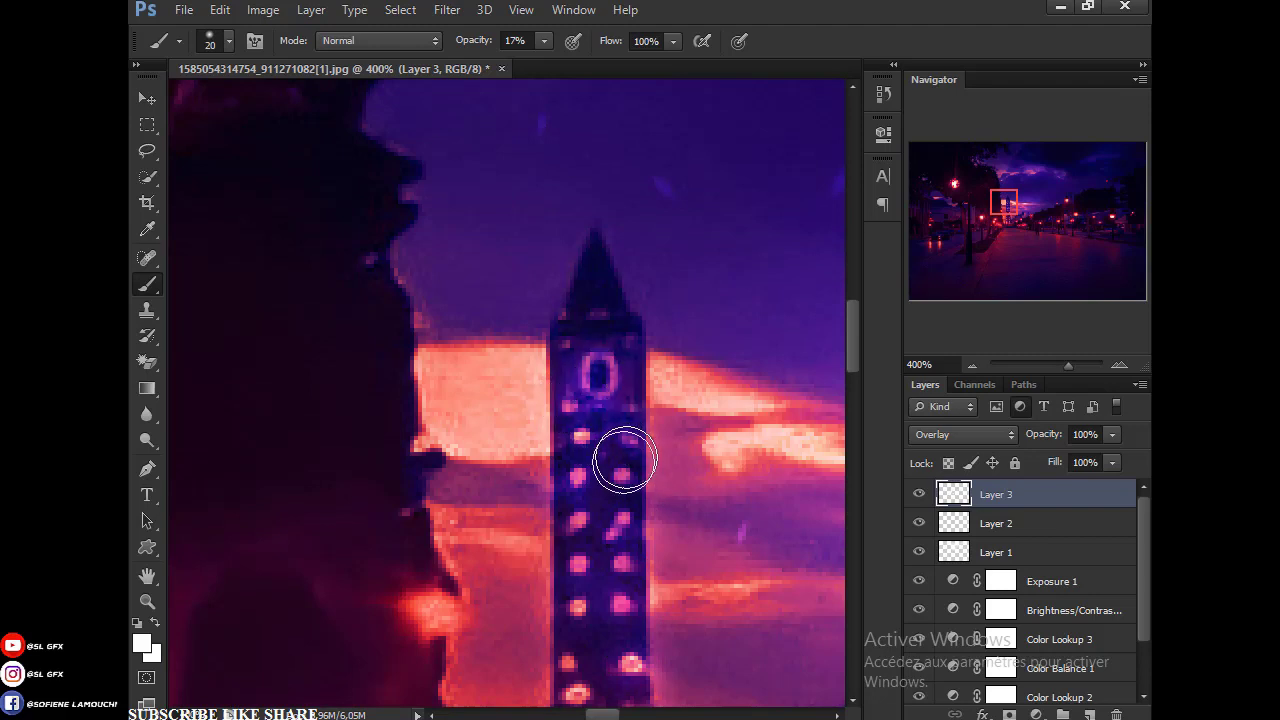
drag(429, 609, 438, 612)
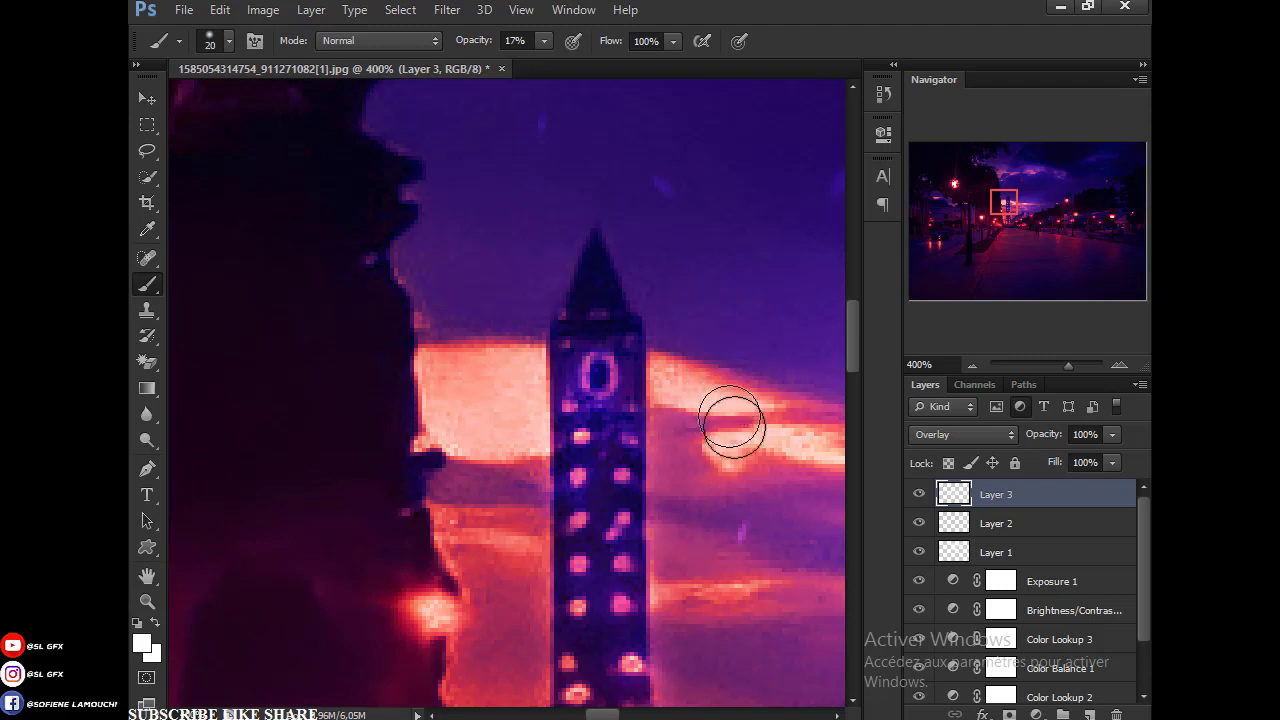
scroll(737, 428, down, 5)
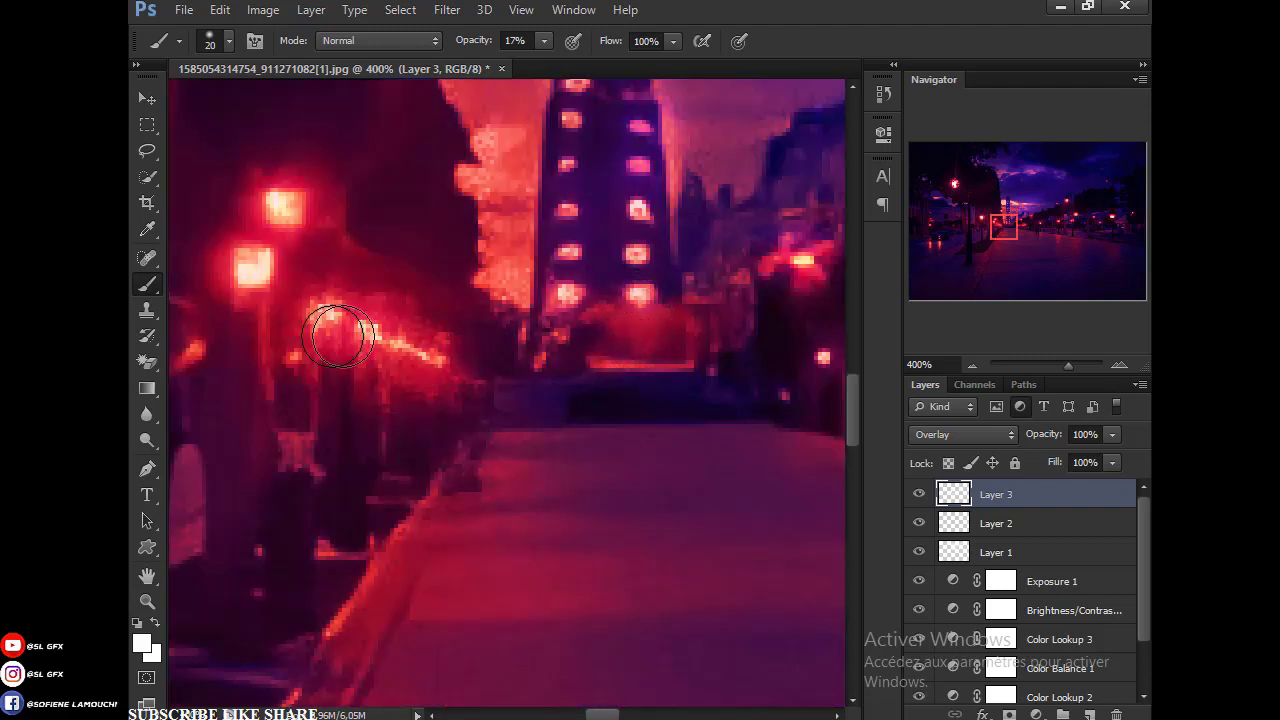
click(148, 602)
click(727, 40)
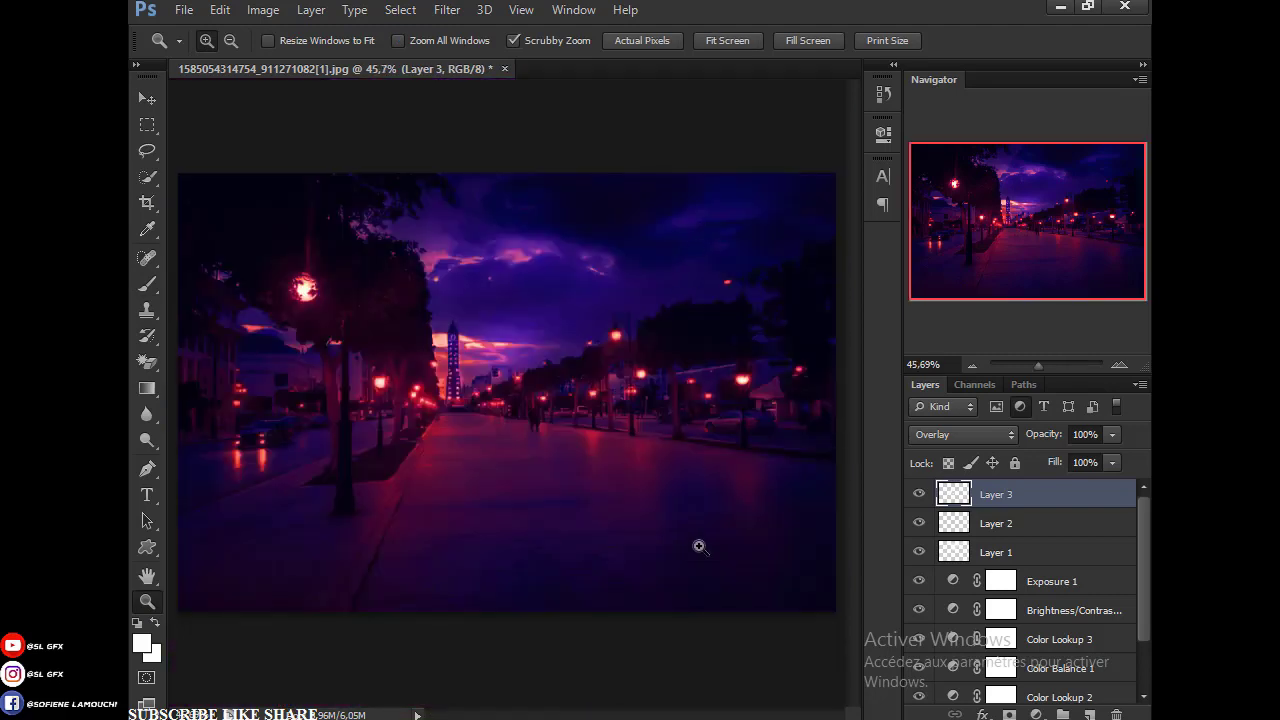
Step: Compare the glow layer, then add a Color Lookup layer with a 3DLUT preset
click(919, 494)
click(919, 494)
click(919, 494)
click(919, 494)
click(1037, 714)
click(1010, 577)
click(755, 182)
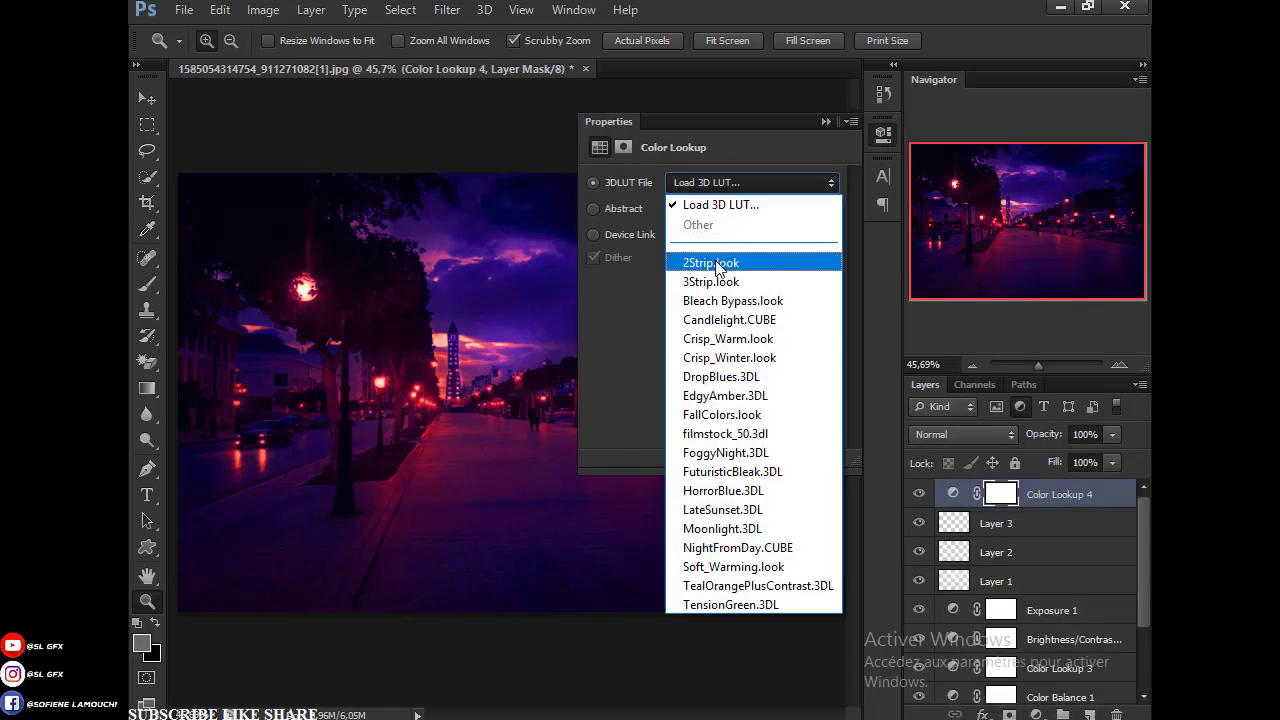
click(717, 279)
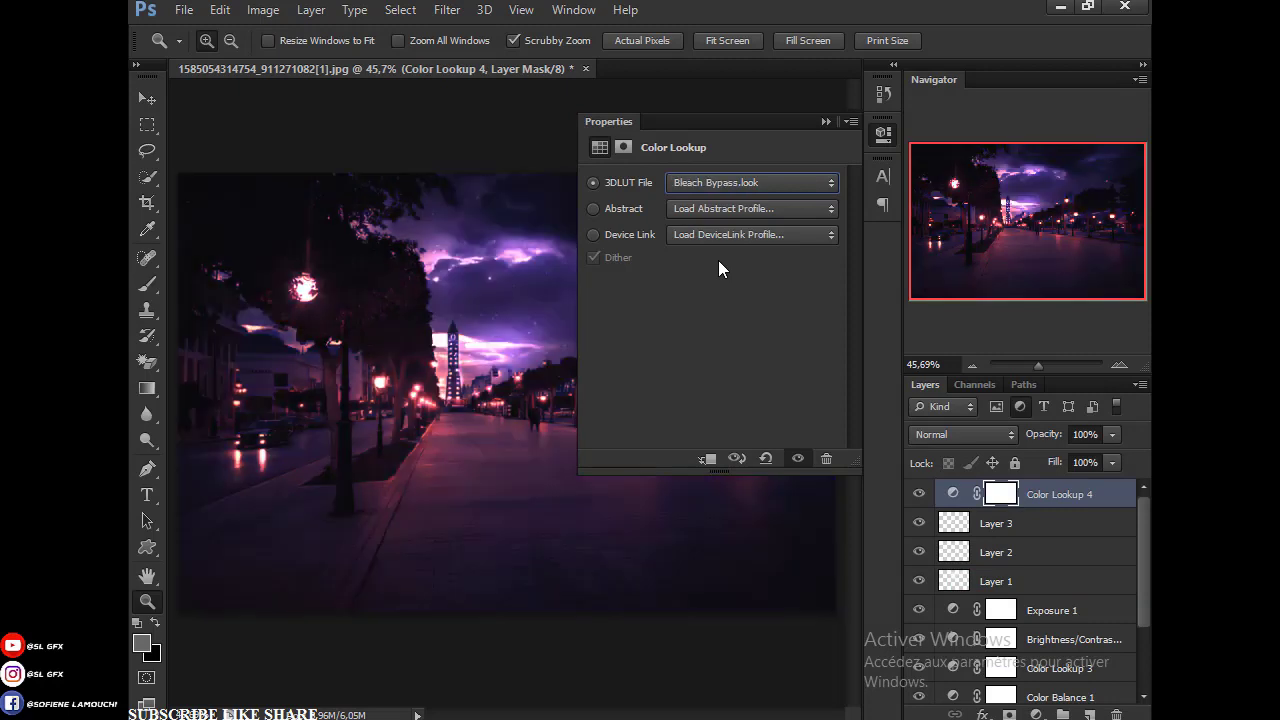
Step: Collapse Properties and set the Color Lookup 4 layer opacity to 61%
click(826, 122)
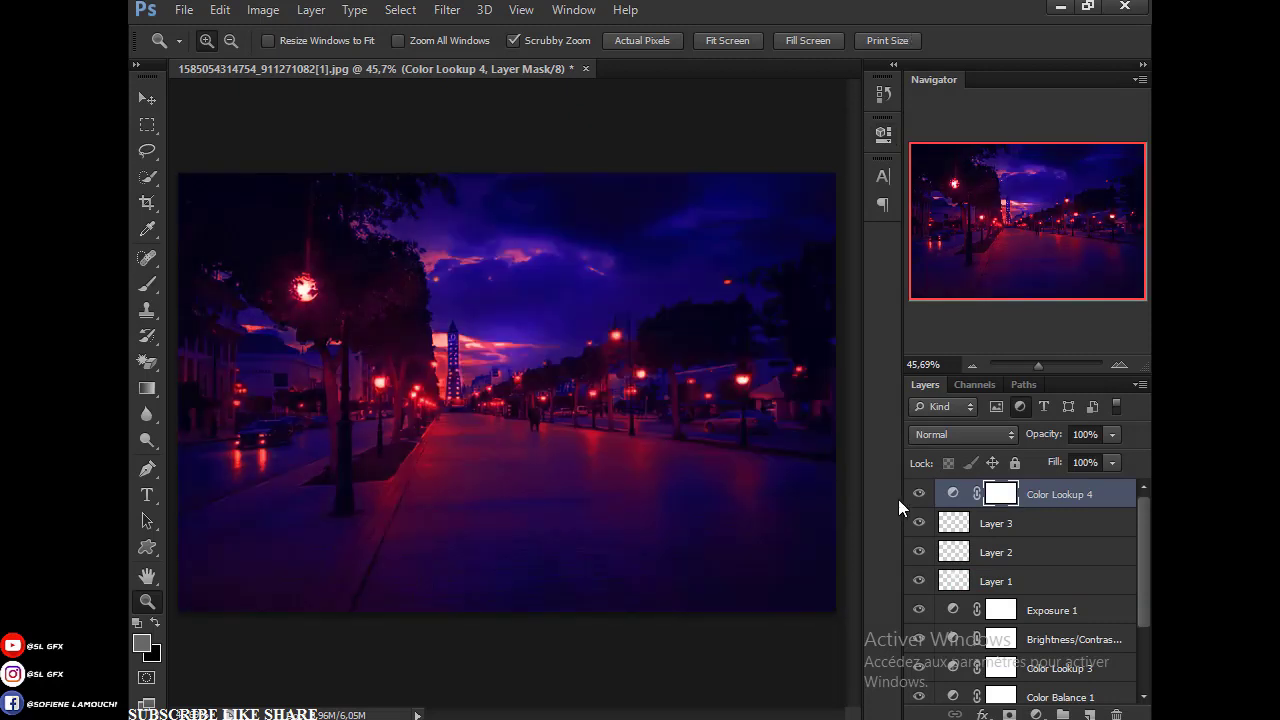
click(1111, 435)
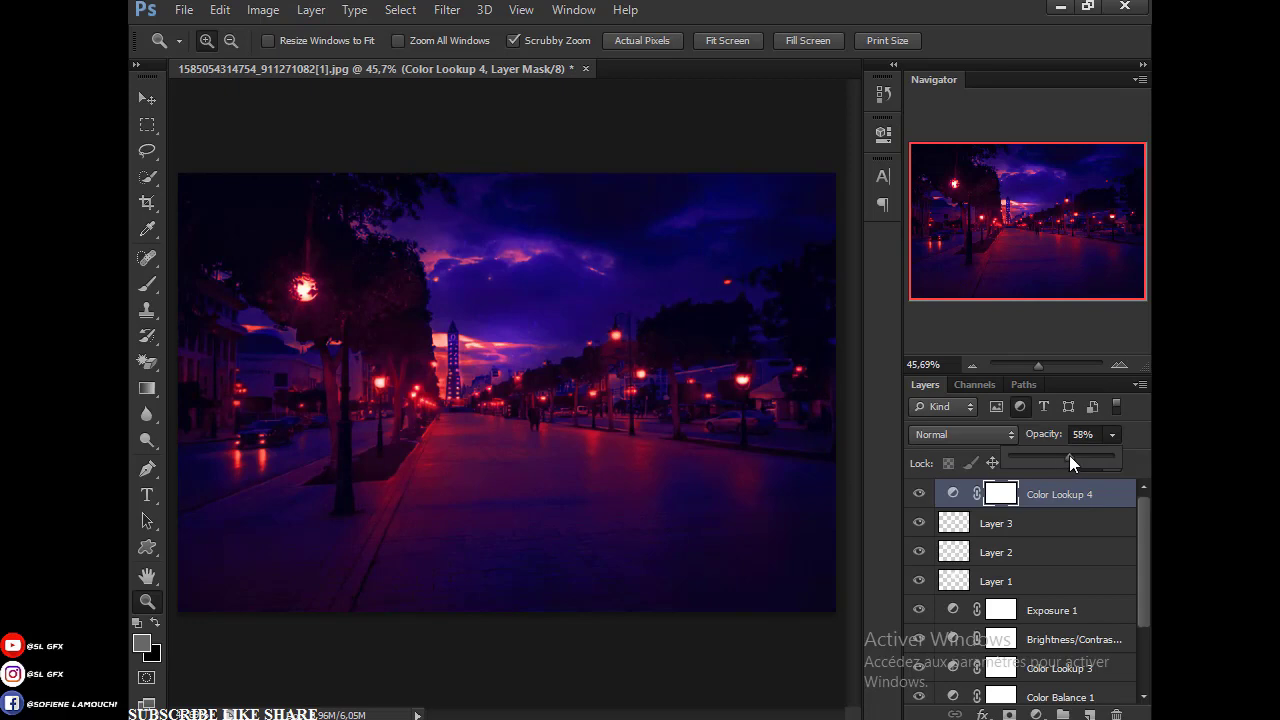
click(920, 496)
Step: Start File > Place and browse to the phone's rar > MGFX > stoks folder
click(184, 10)
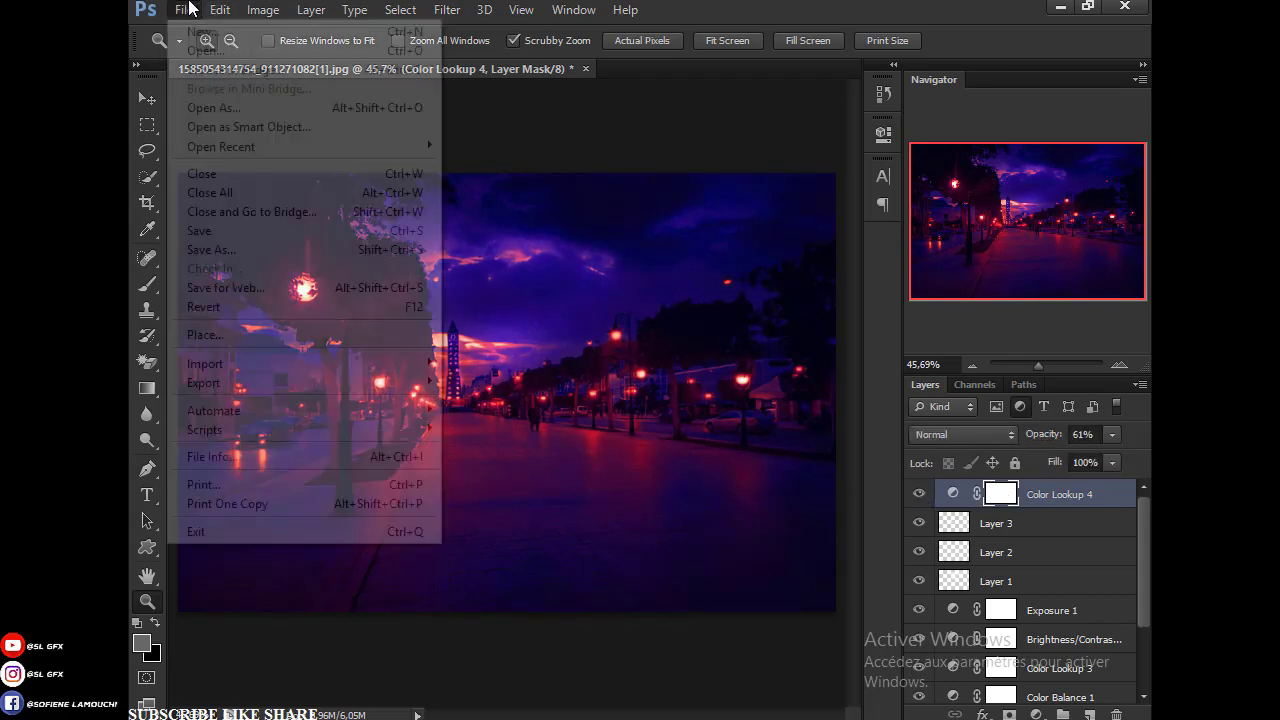
click(209, 332)
click(185, 290)
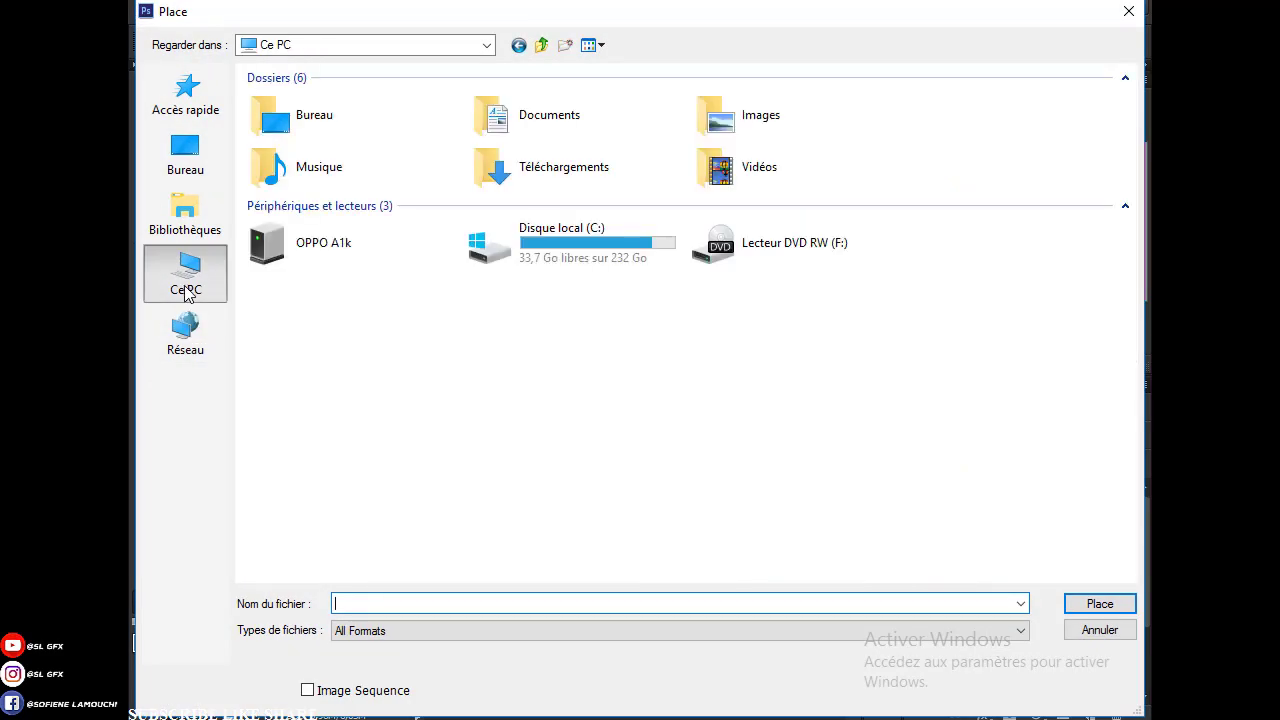
double_click(296, 255)
double_click(330, 100)
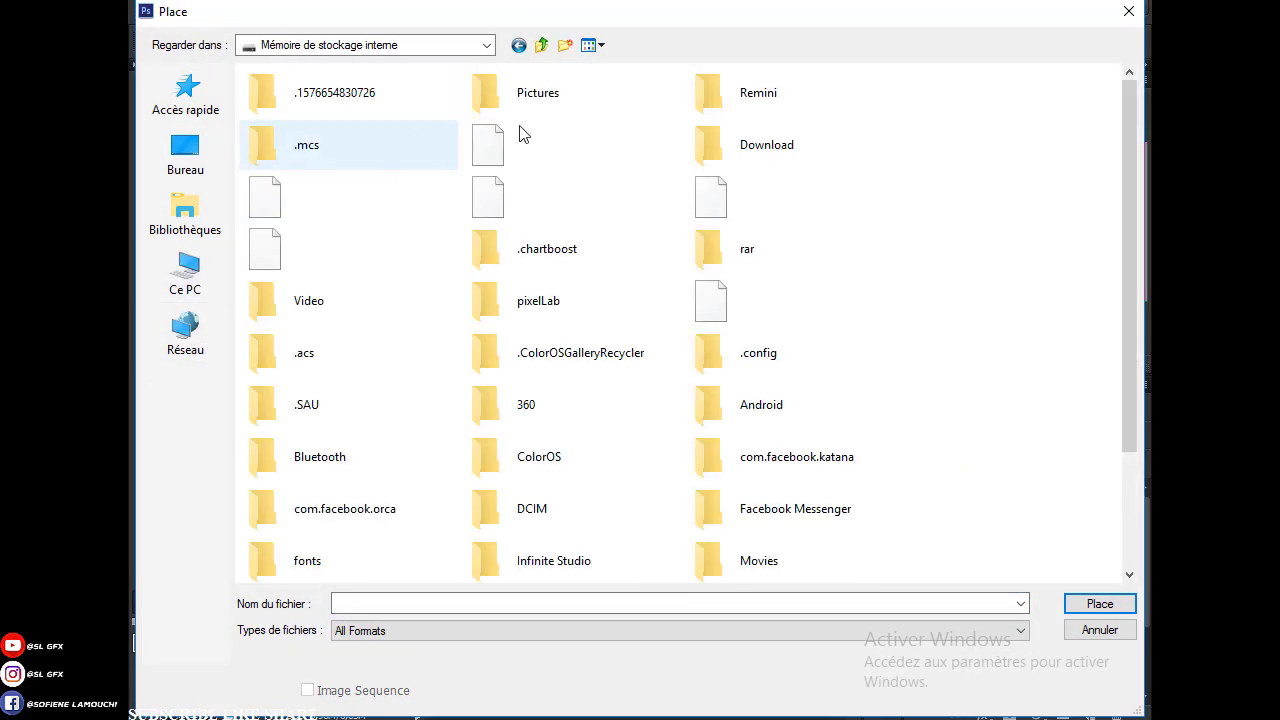
double_click(710, 245)
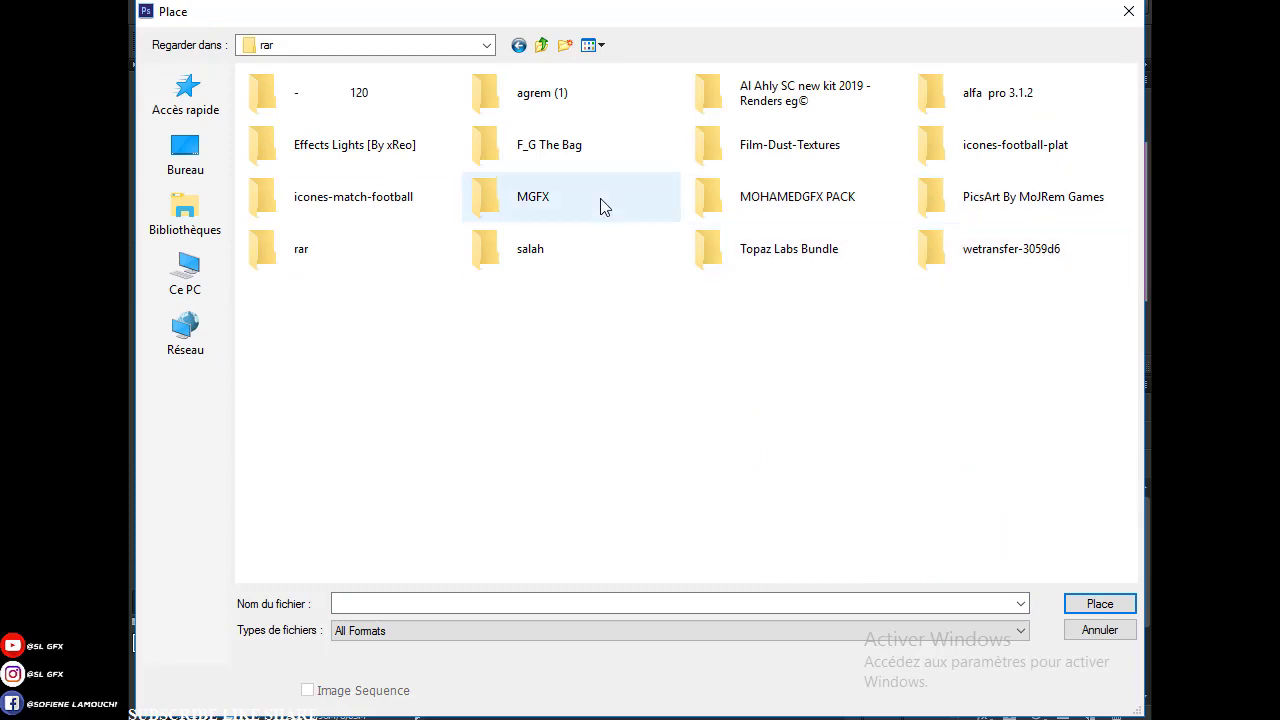
double_click(508, 212)
double_click(374, 88)
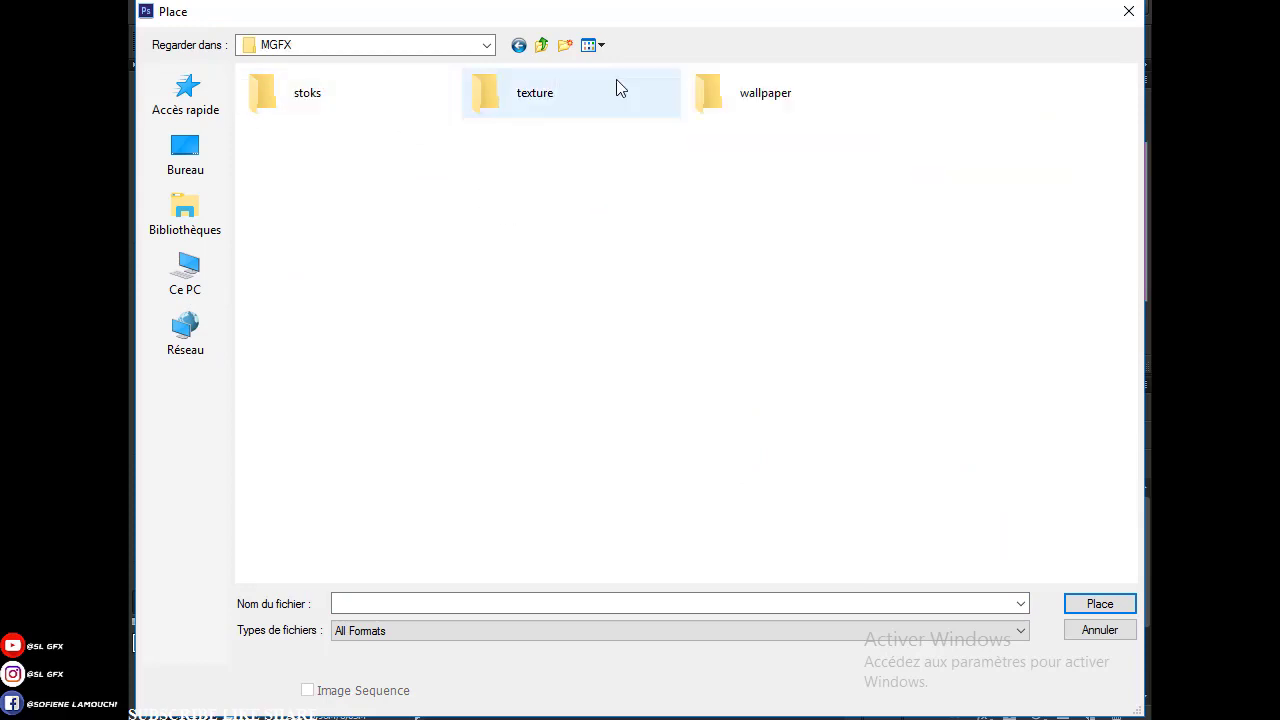
double_click(347, 113)
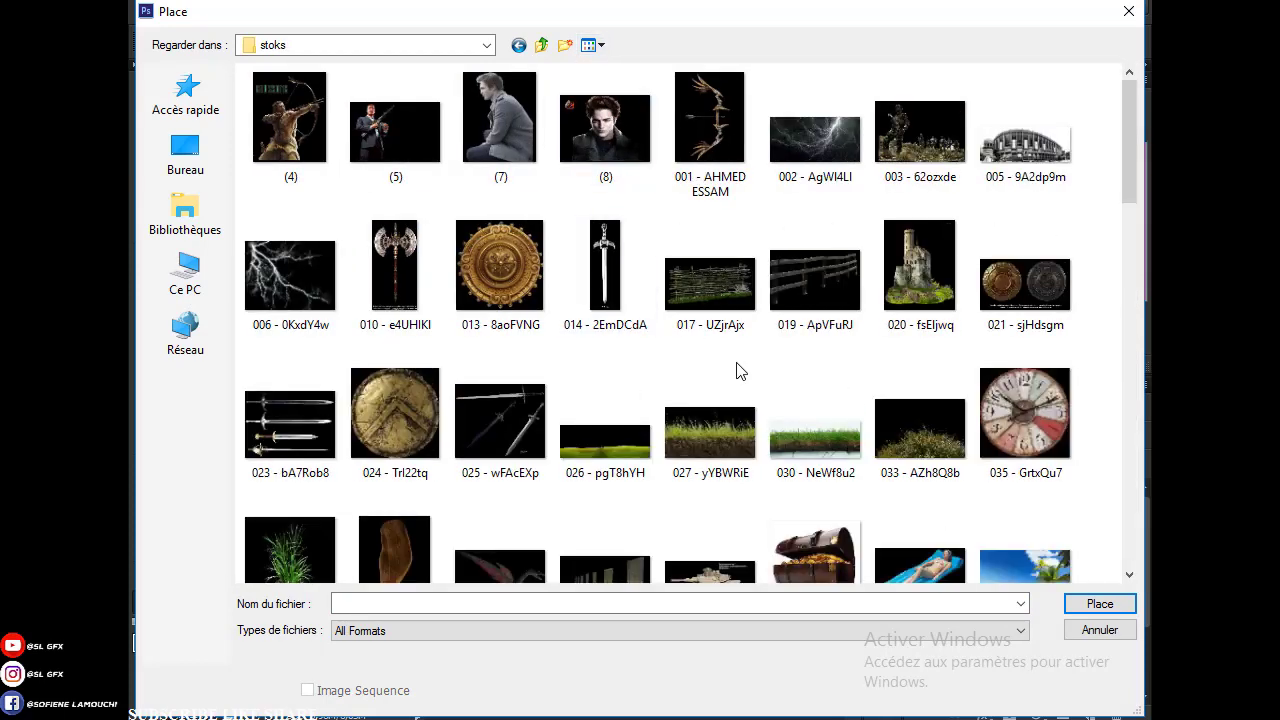
Step: Scroll to and place the standing18_by_mindsqueezedesign man image
scroll(670, 418, down, 3)
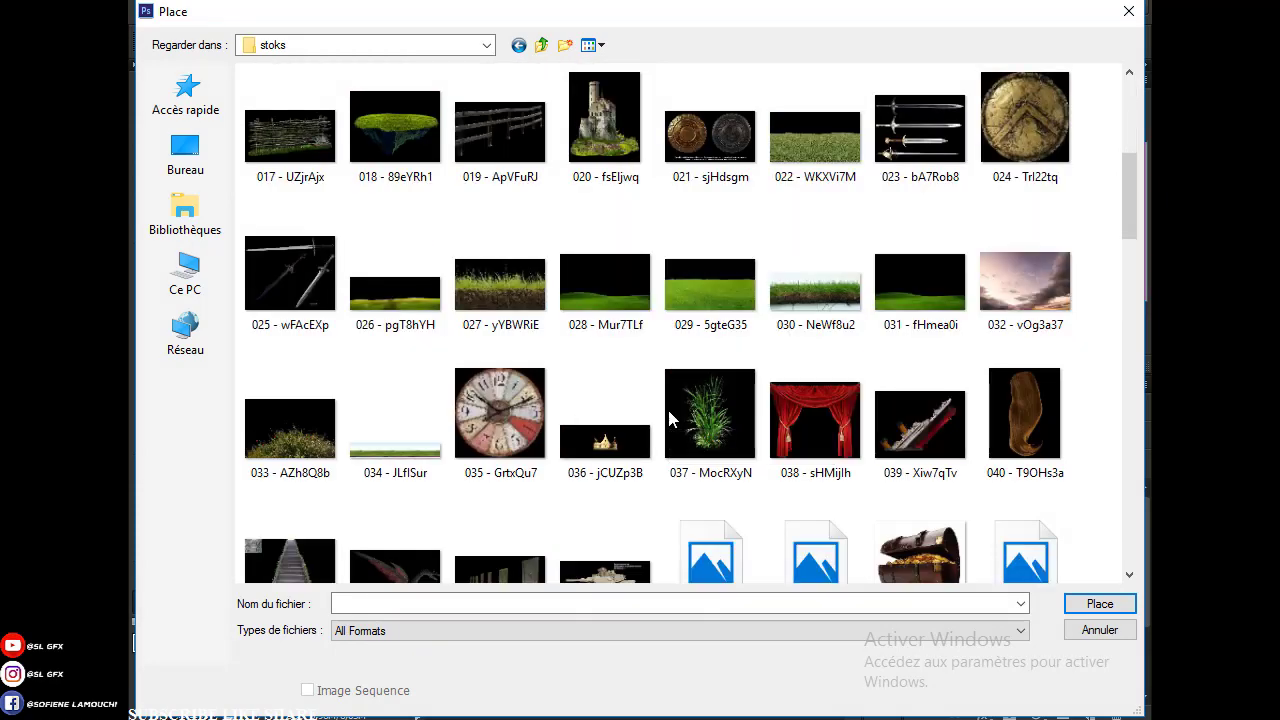
scroll(670, 418, down, 2)
scroll(670, 418, down, 5)
scroll(665, 270, down, 2)
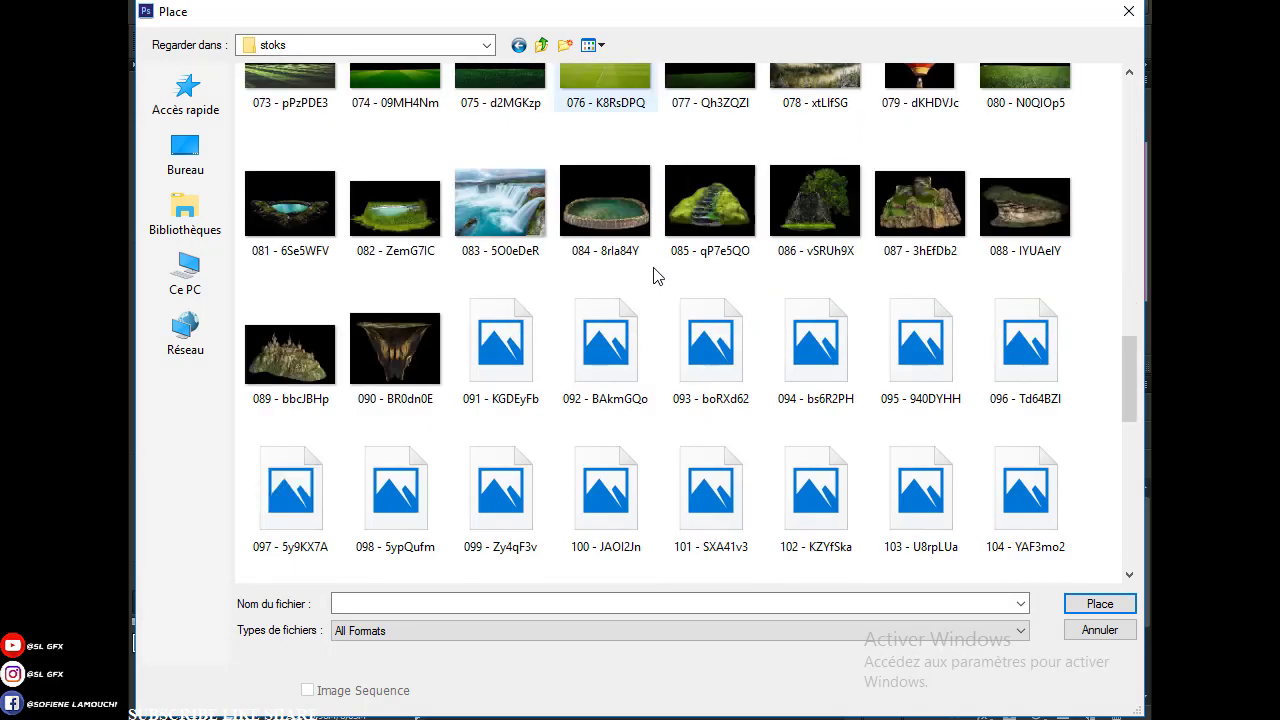
scroll(670, 280, down, 2)
scroll(660, 300, down, 2)
scroll(660, 340, down, 2)
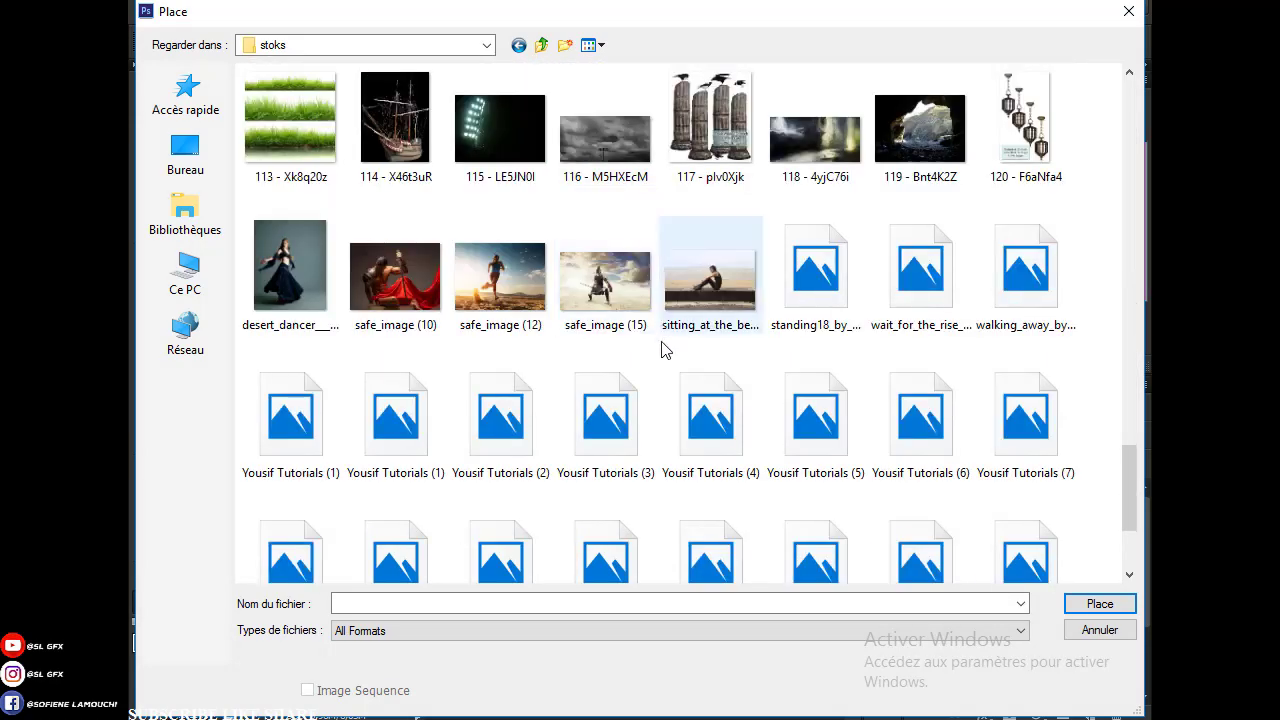
double_click(815, 270)
Step: Rasterize the man layer and Magic-Erase the white background, including between his legs
click(147, 601)
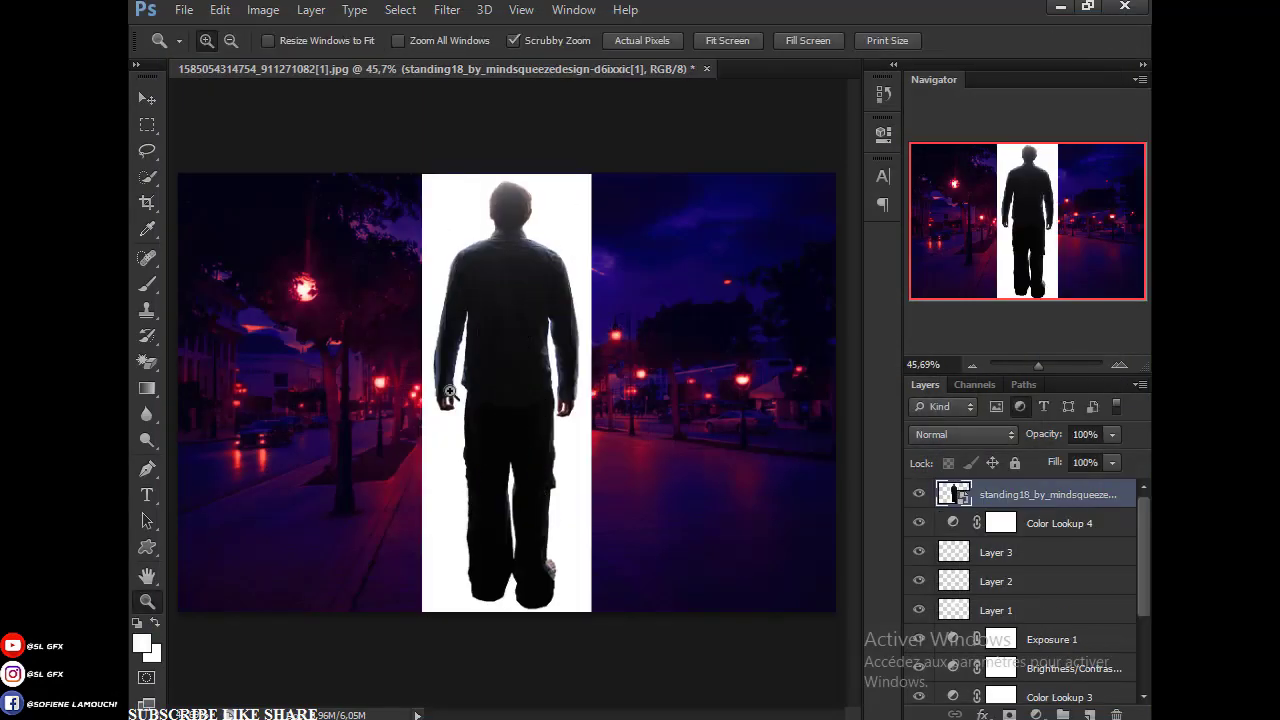
click(154, 360)
click(245, 398)
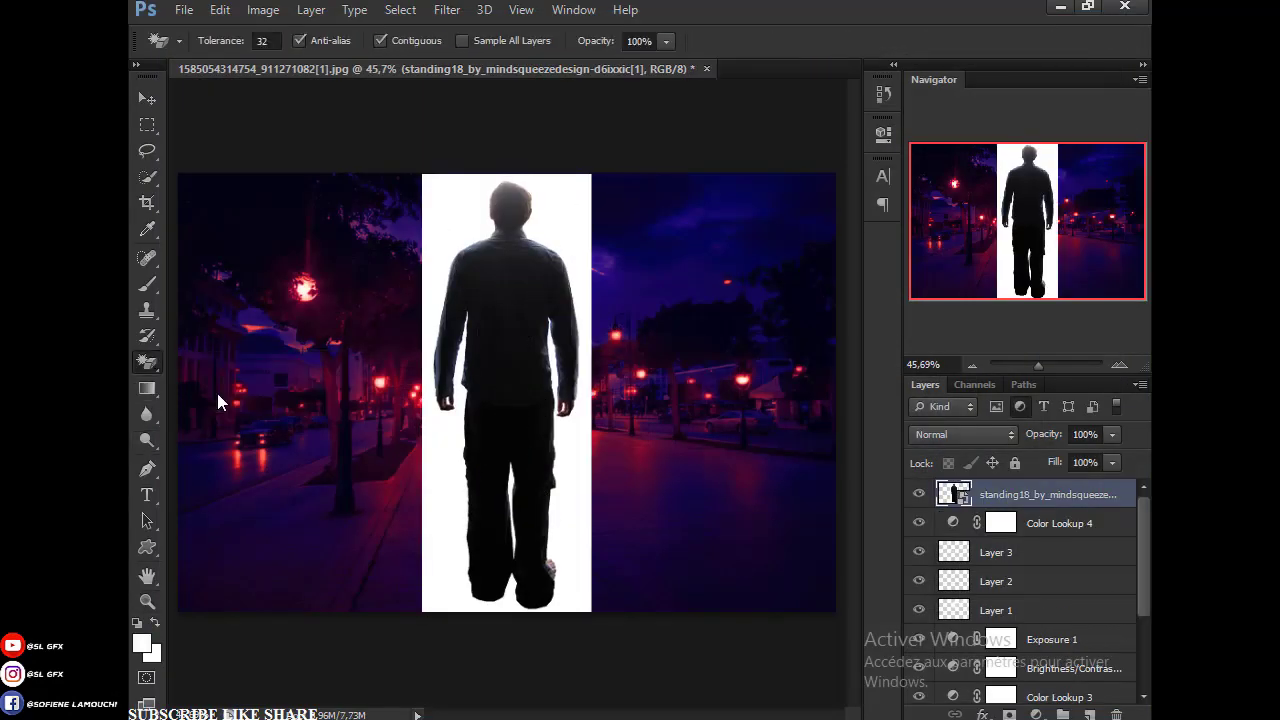
click(430, 370)
click(645, 292)
click(443, 474)
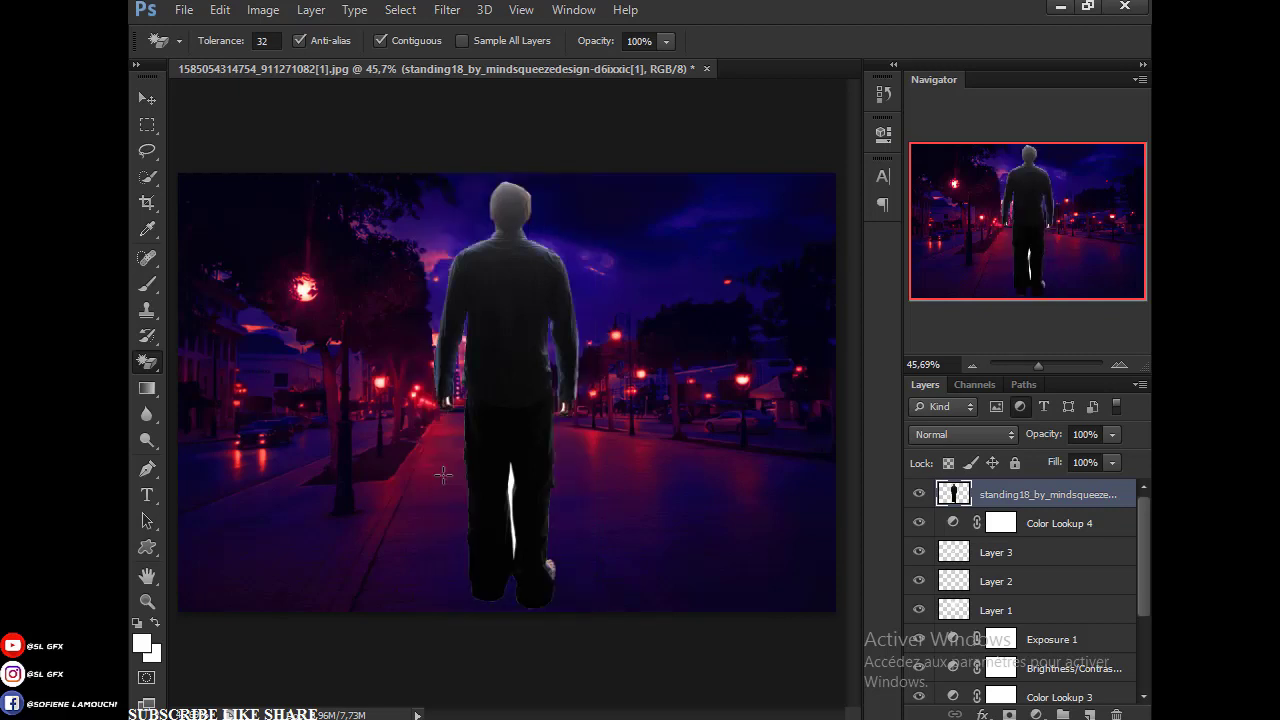
click(510, 480)
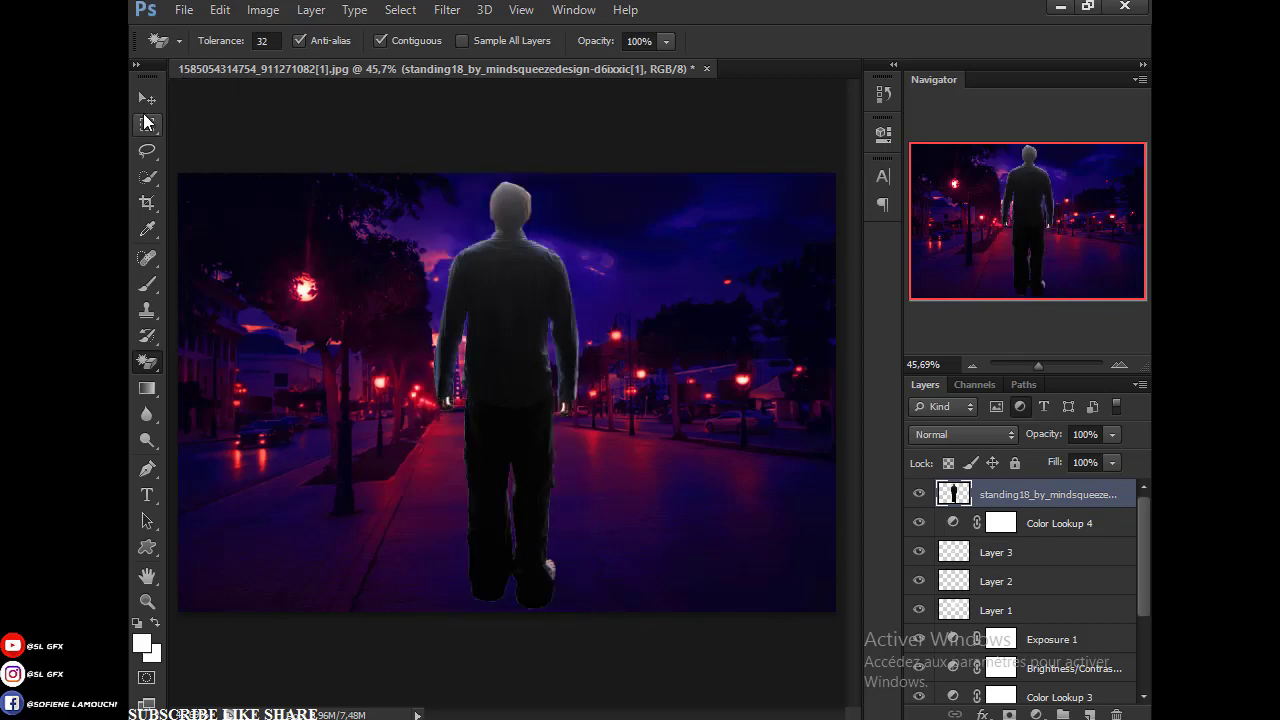
Step: Move the man down to the horizon and scale him to about 119%
click(147, 98)
drag(510, 290, 512, 487)
key(ctrl+t)
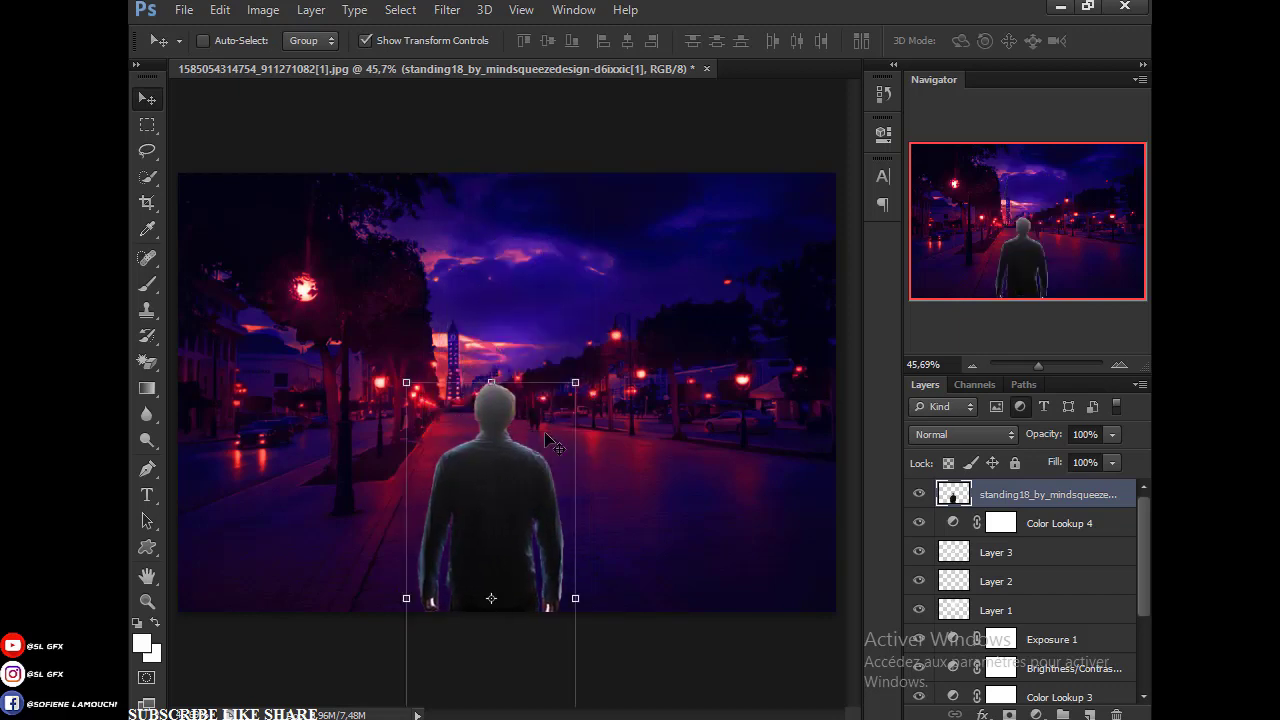
drag(578, 410, 597, 357)
drag(532, 421, 528, 466)
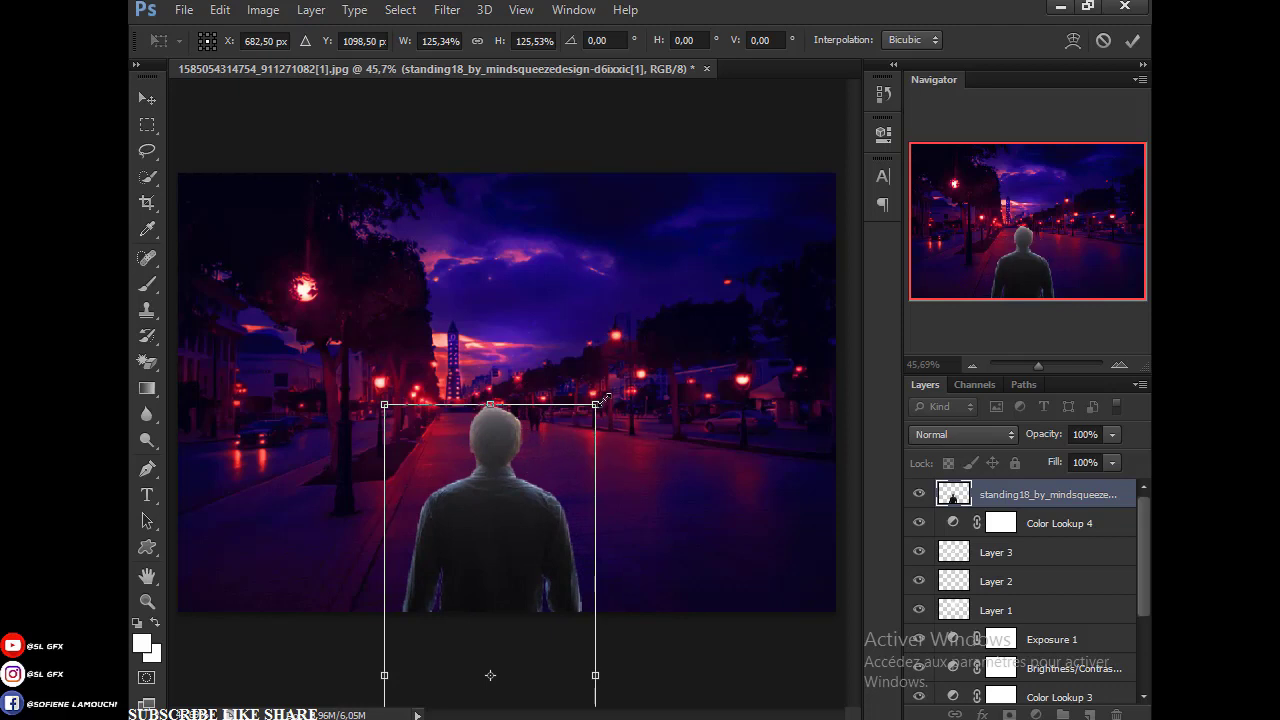
drag(606, 398, 590, 417)
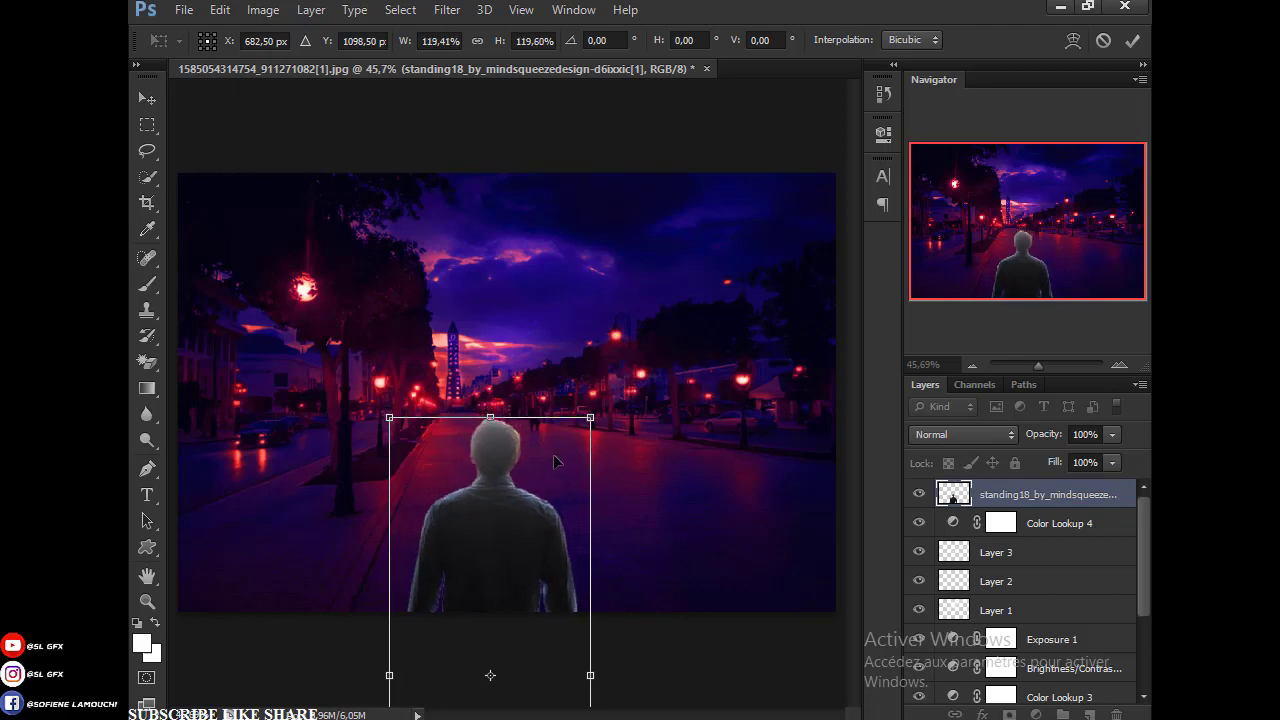
key(Return)
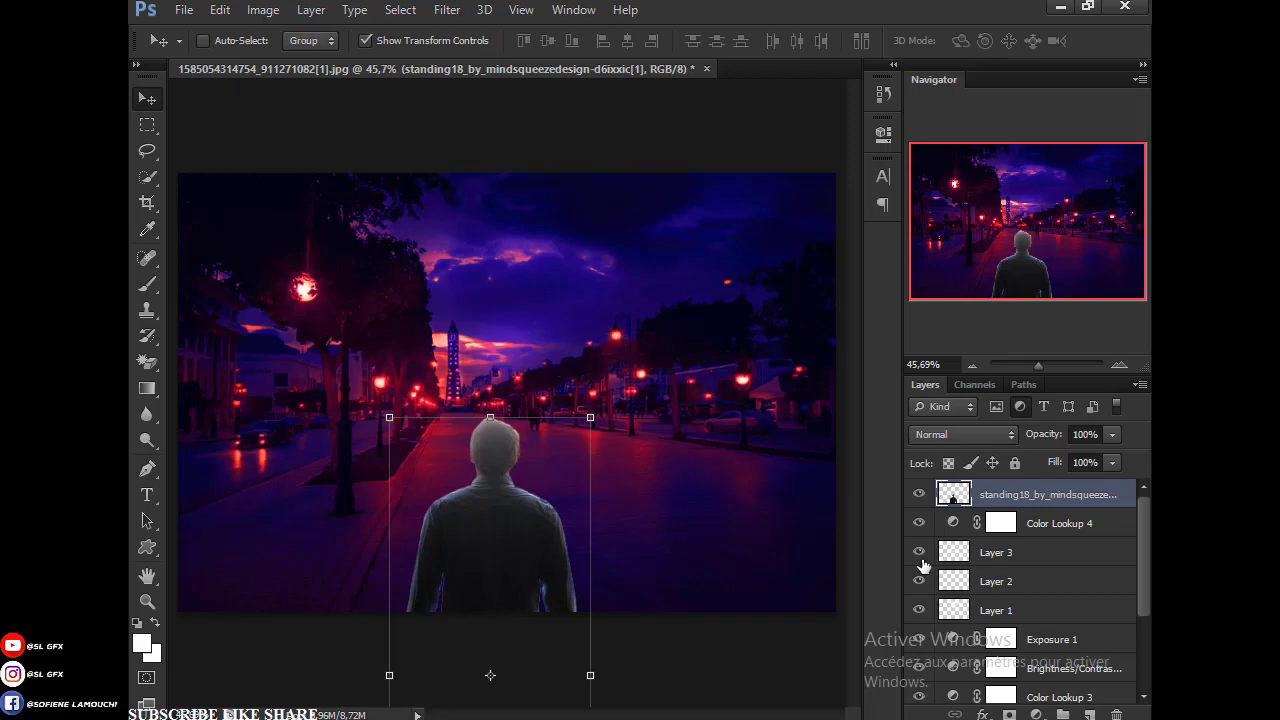
Step: Show Layer 3, check its Overlay blending options, and zoom to the upper-left lamp
click(920, 558)
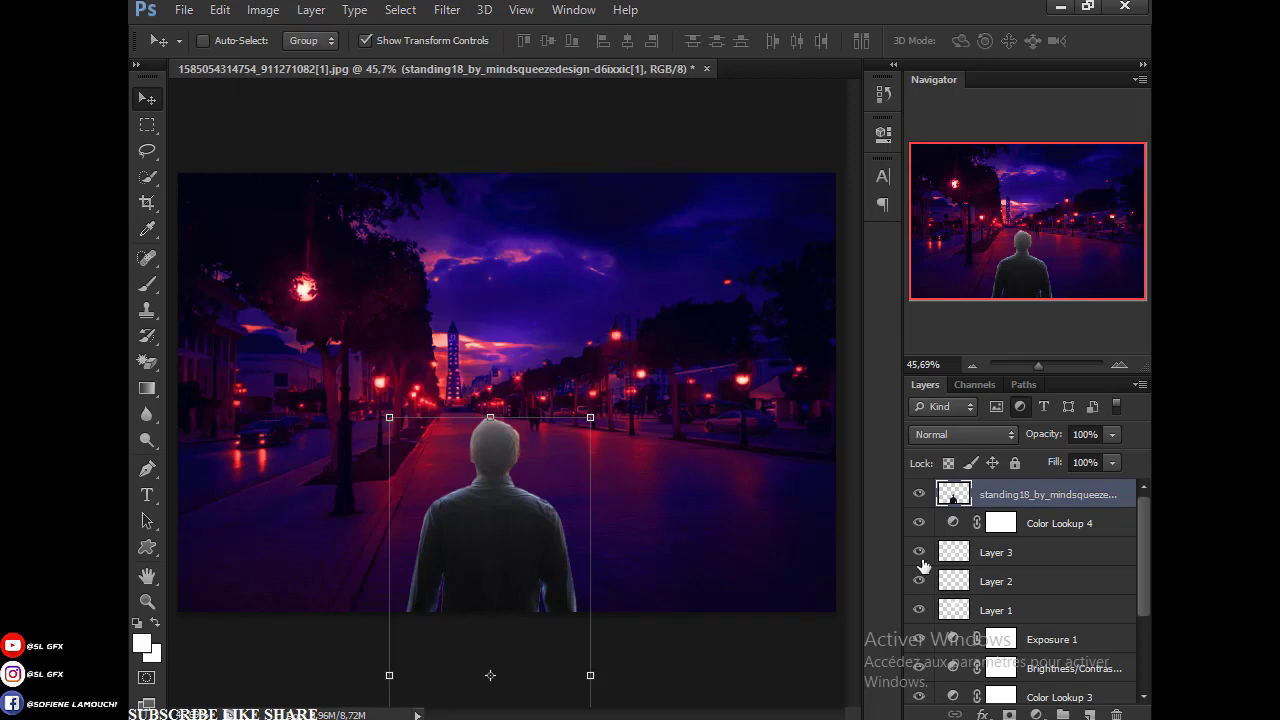
double_click(1050, 555)
click(1108, 370)
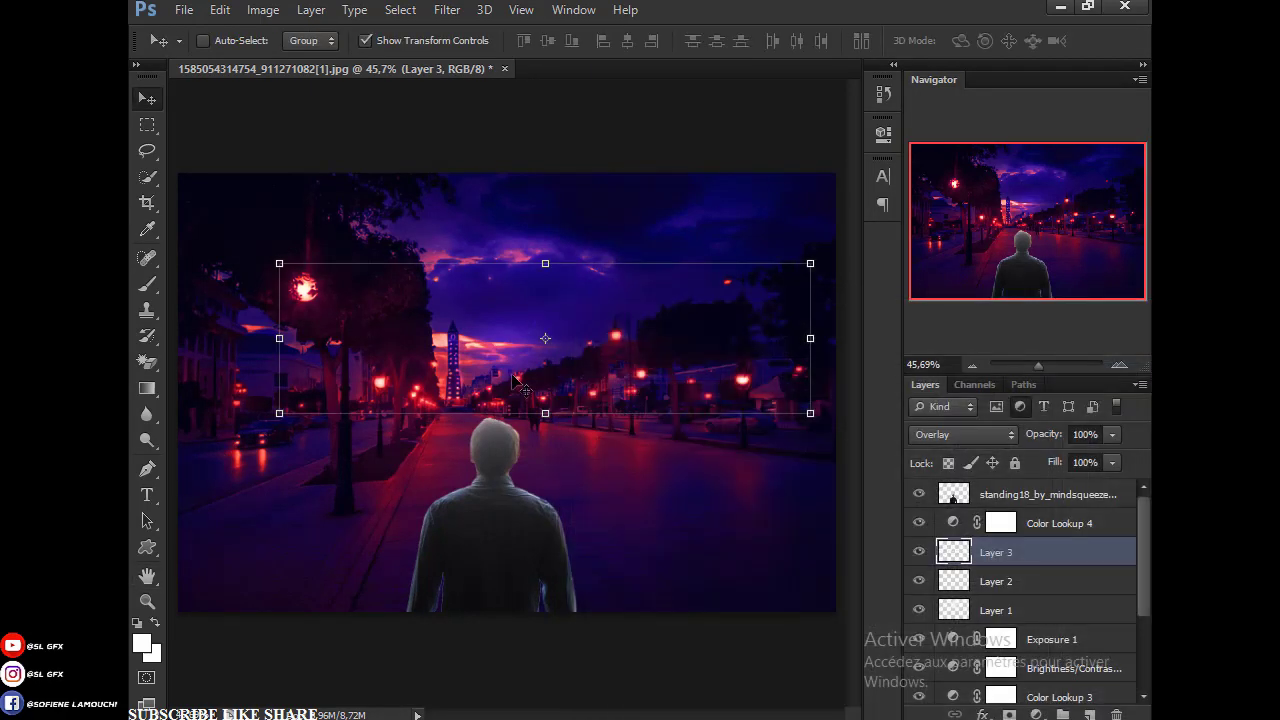
click(147, 601)
drag(297, 286, 300, 287)
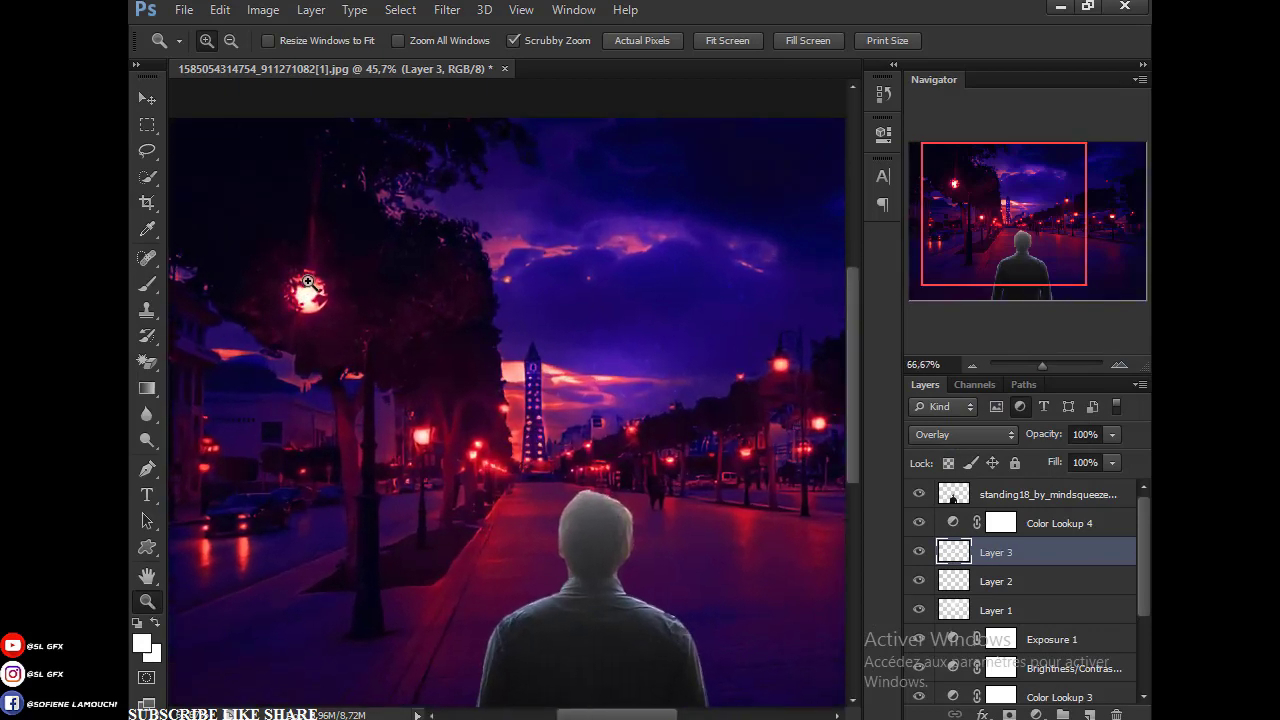
key(b)
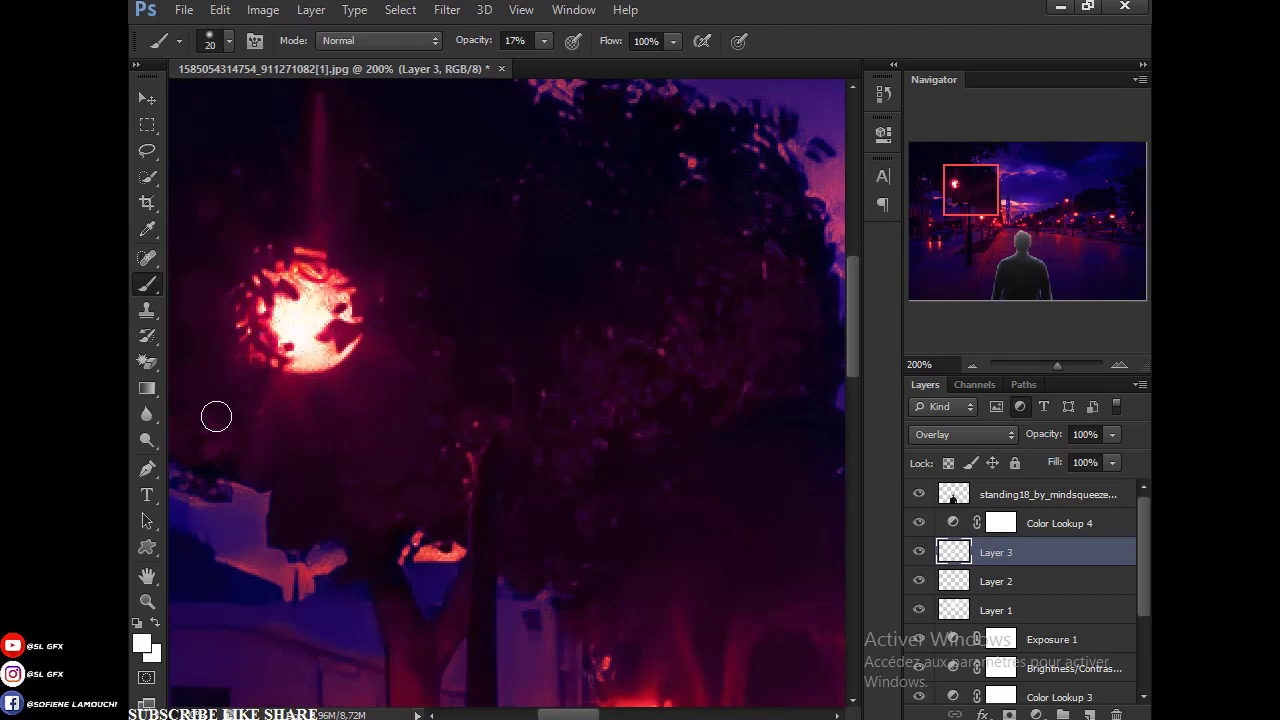
Step: Fit the image on screen, compare with Layer 3 toggled, and select the man layer
click(147, 601)
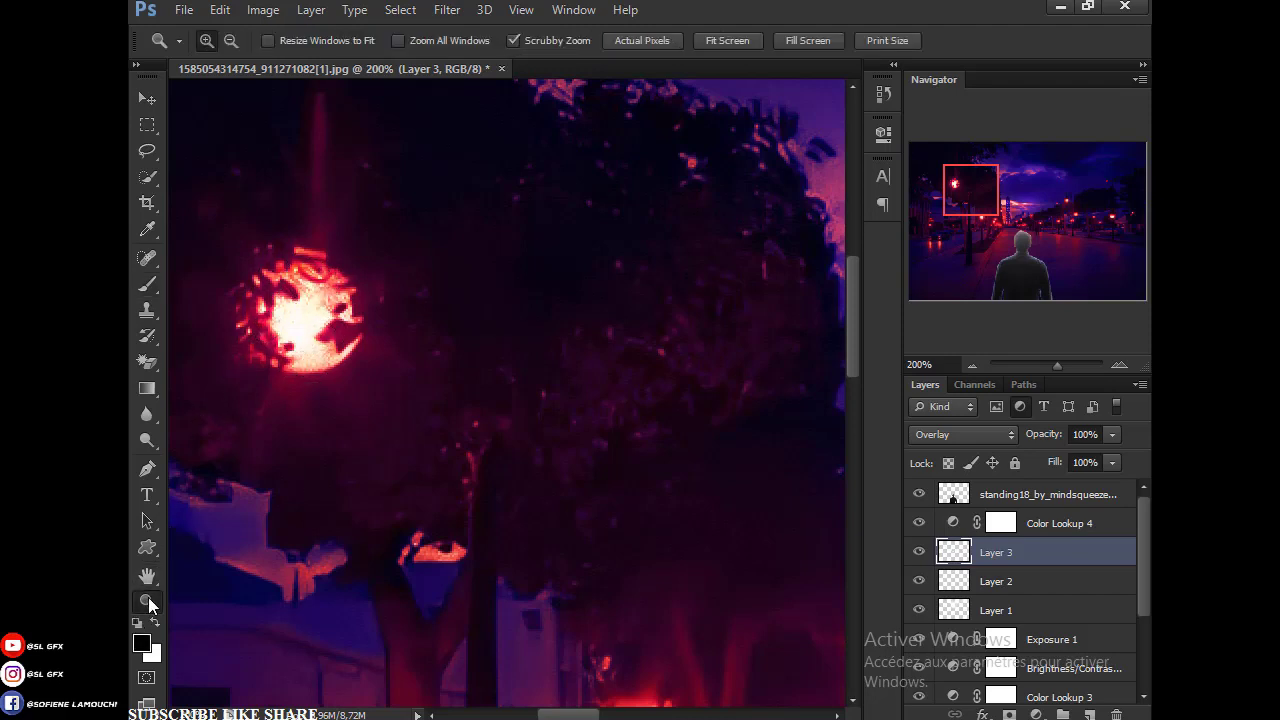
click(727, 41)
click(920, 552)
click(920, 552)
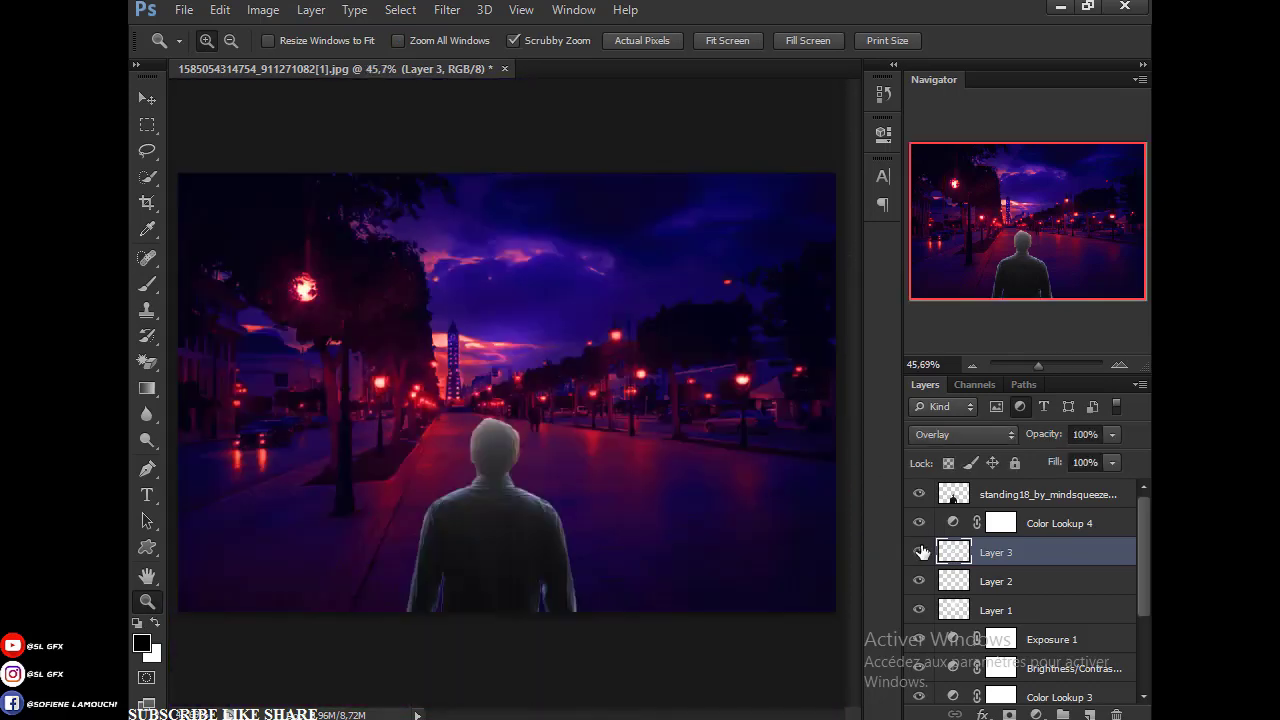
click(921, 552)
click(920, 552)
click(1040, 500)
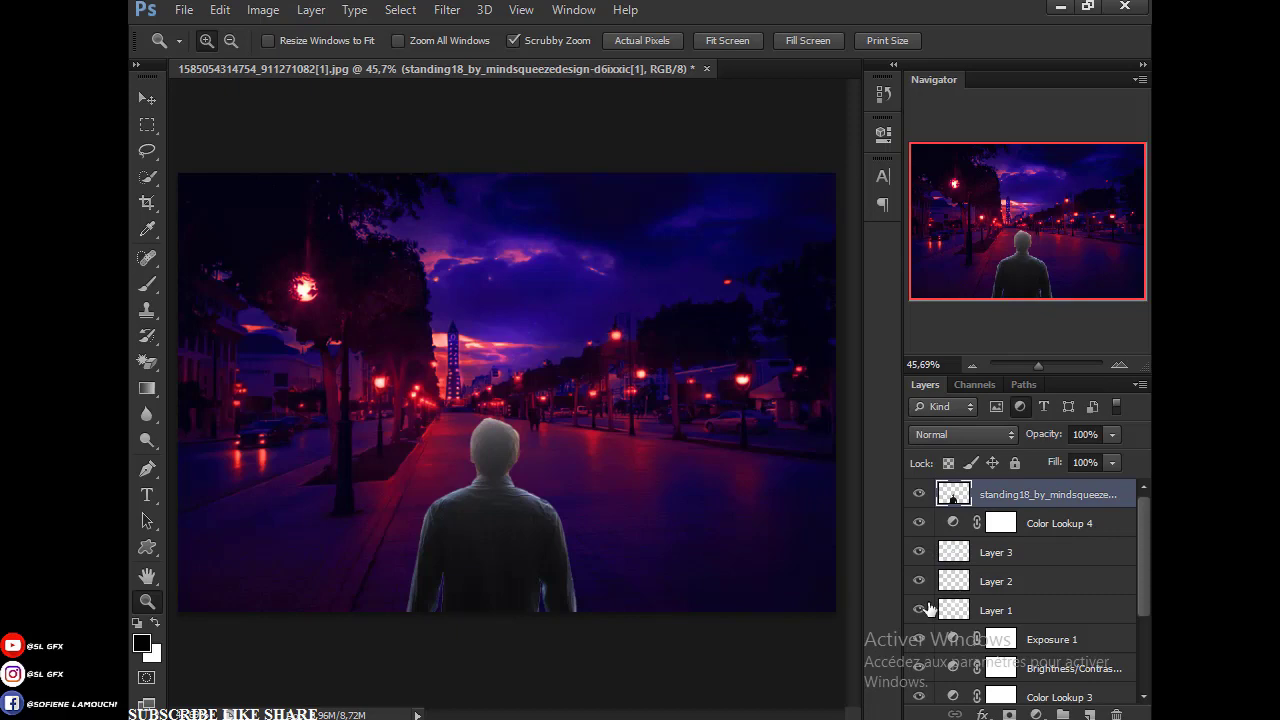
click(1034, 714)
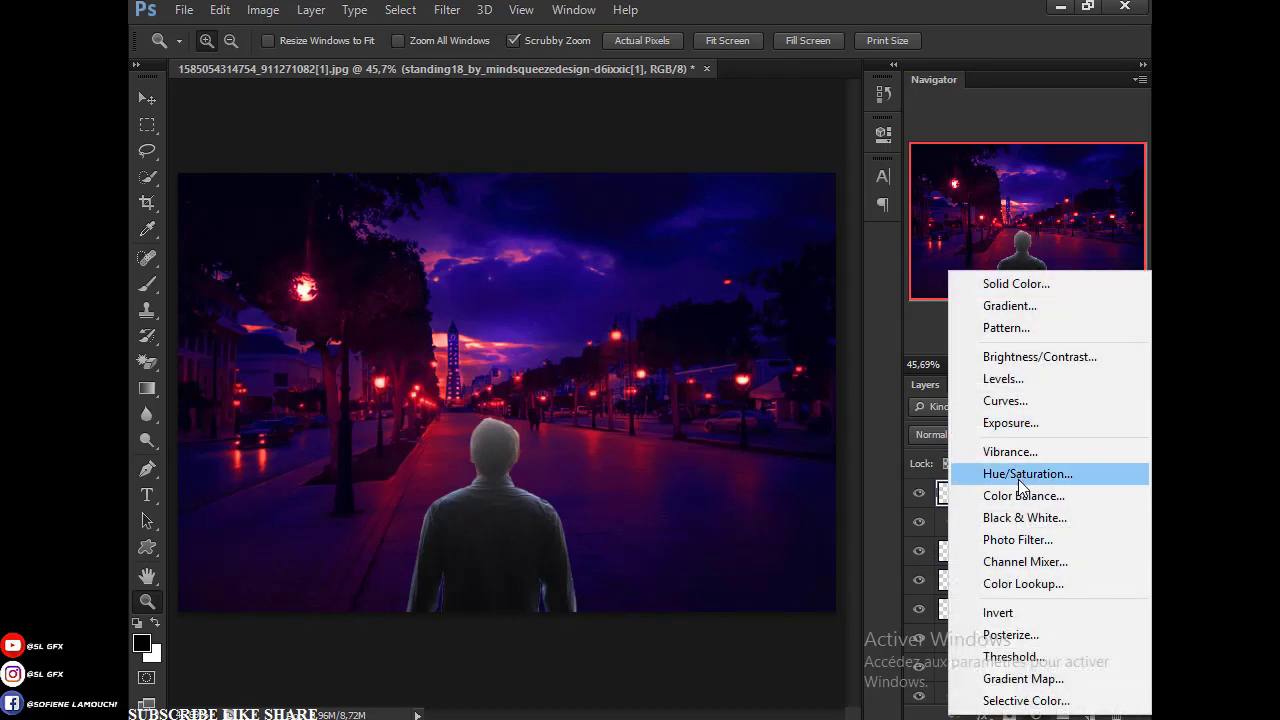
Step: Add Color Lookup 5 clipped to the man and, after trying several looks, apply LateSunset.3DL
click(1030, 583)
click(1064, 581)
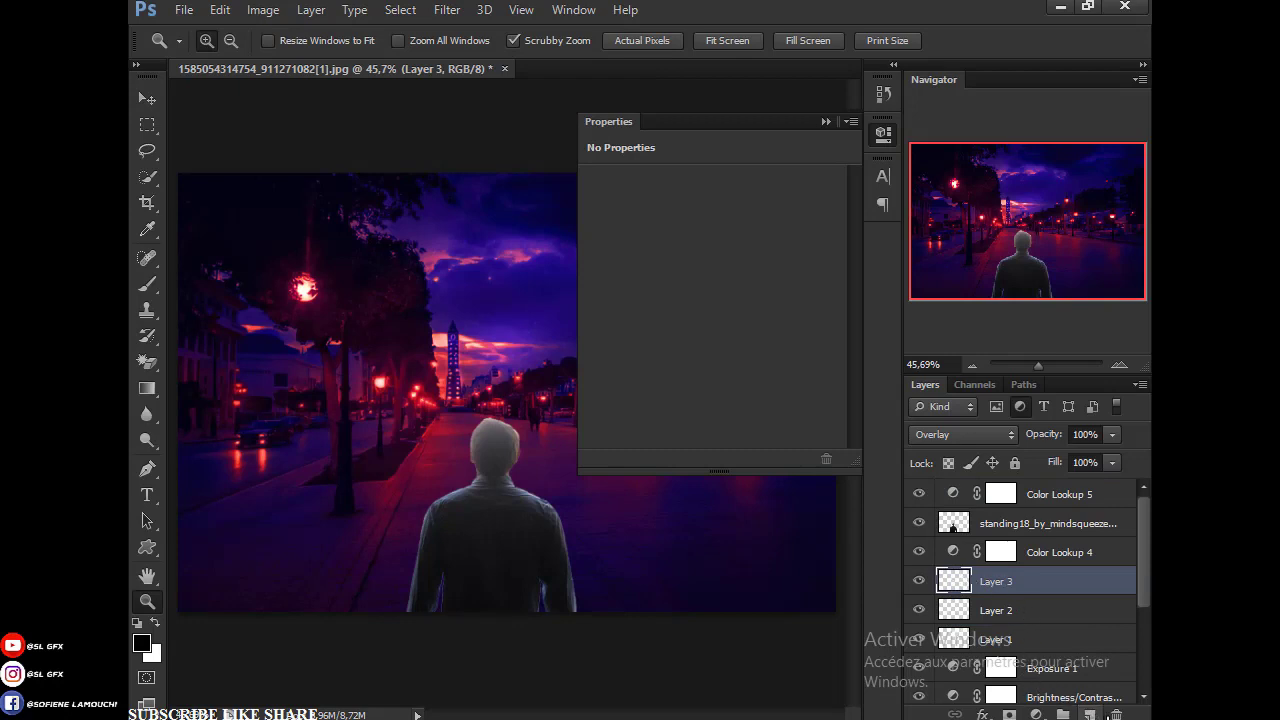
click(919, 494)
click(919, 494)
click(950, 496)
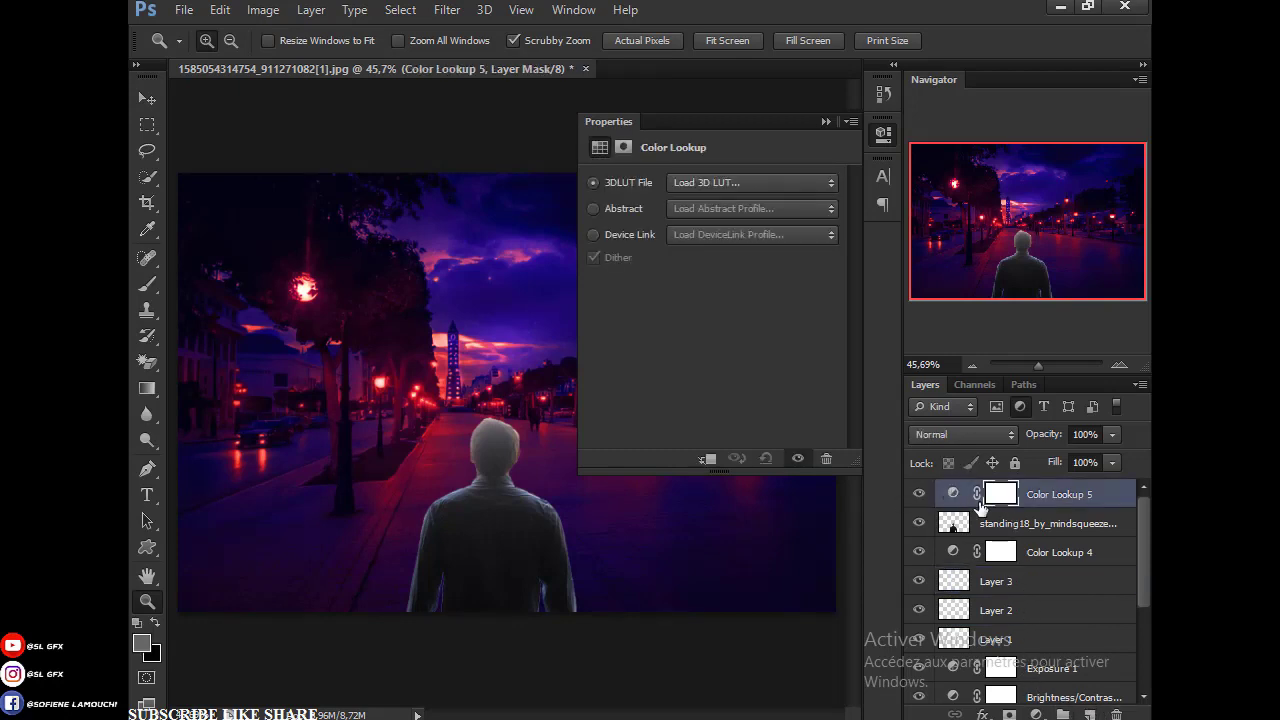
click(703, 459)
click(693, 183)
click(706, 459)
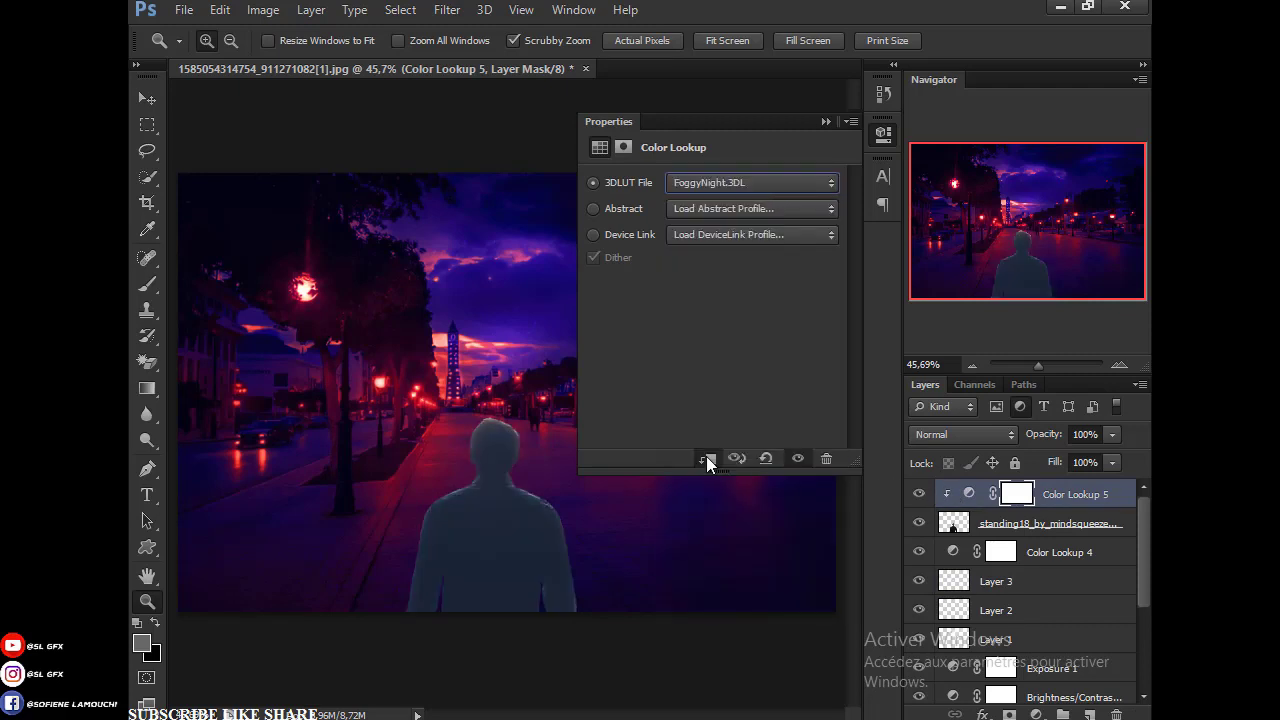
key(Down)
key(Down)
key(Down)
key(Down)
key(Down)
key(Down)
key(Down)
key(Down)
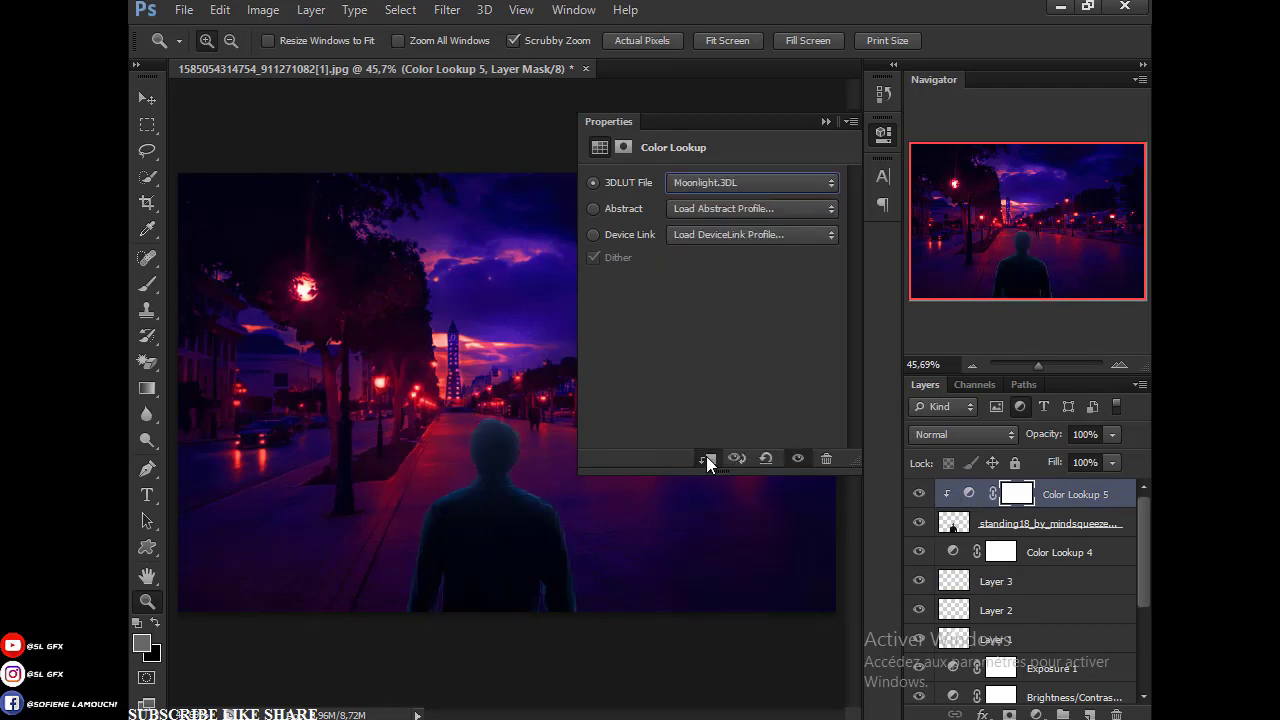
key(Down)
click(720, 182)
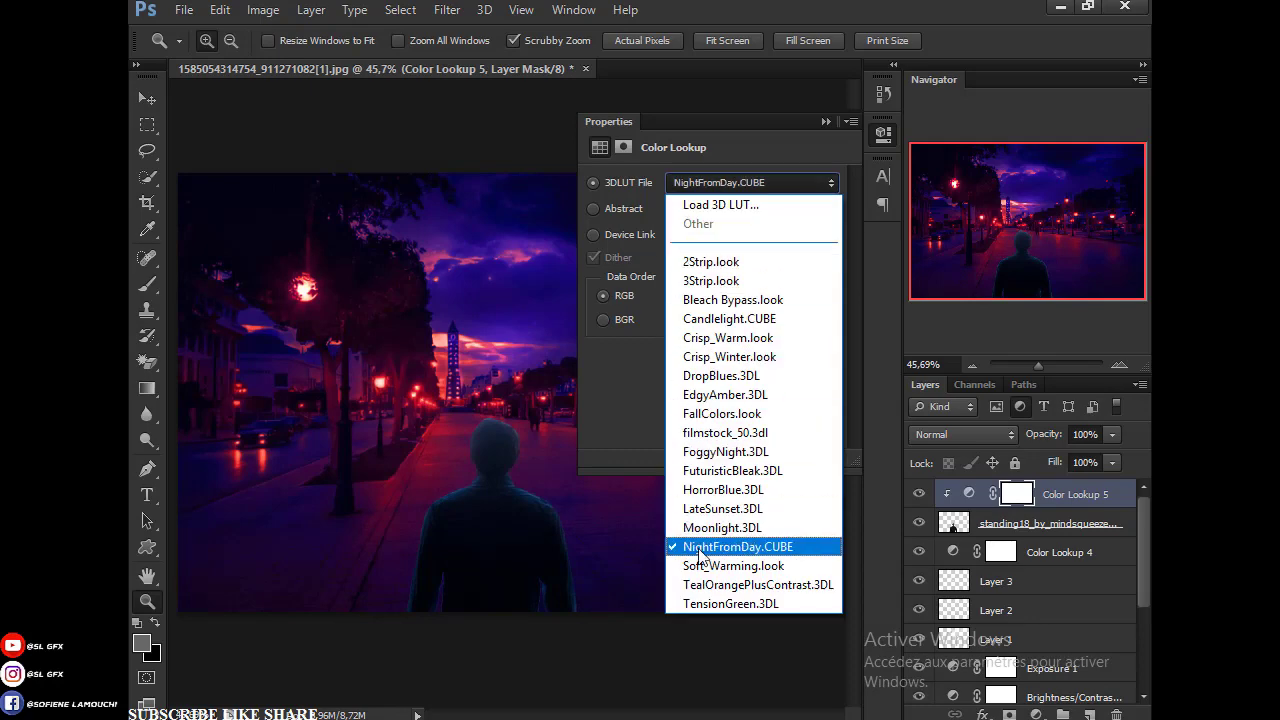
click(702, 565)
click(720, 182)
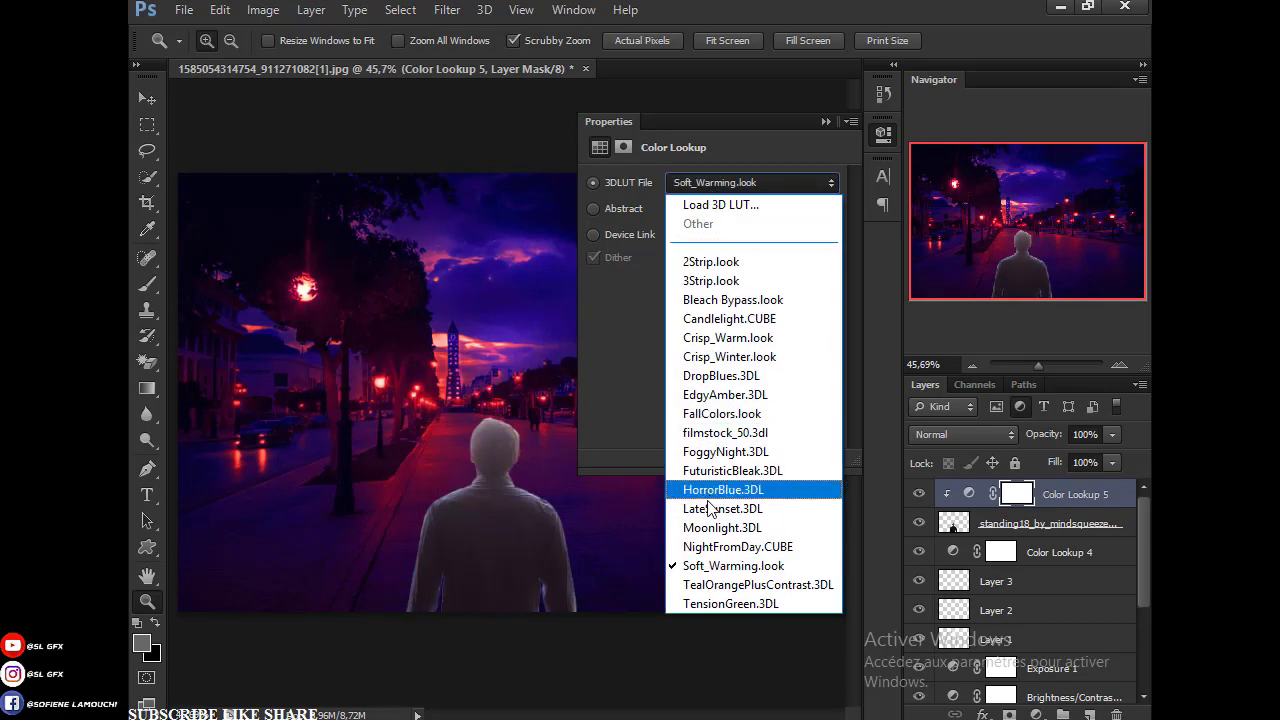
click(706, 509)
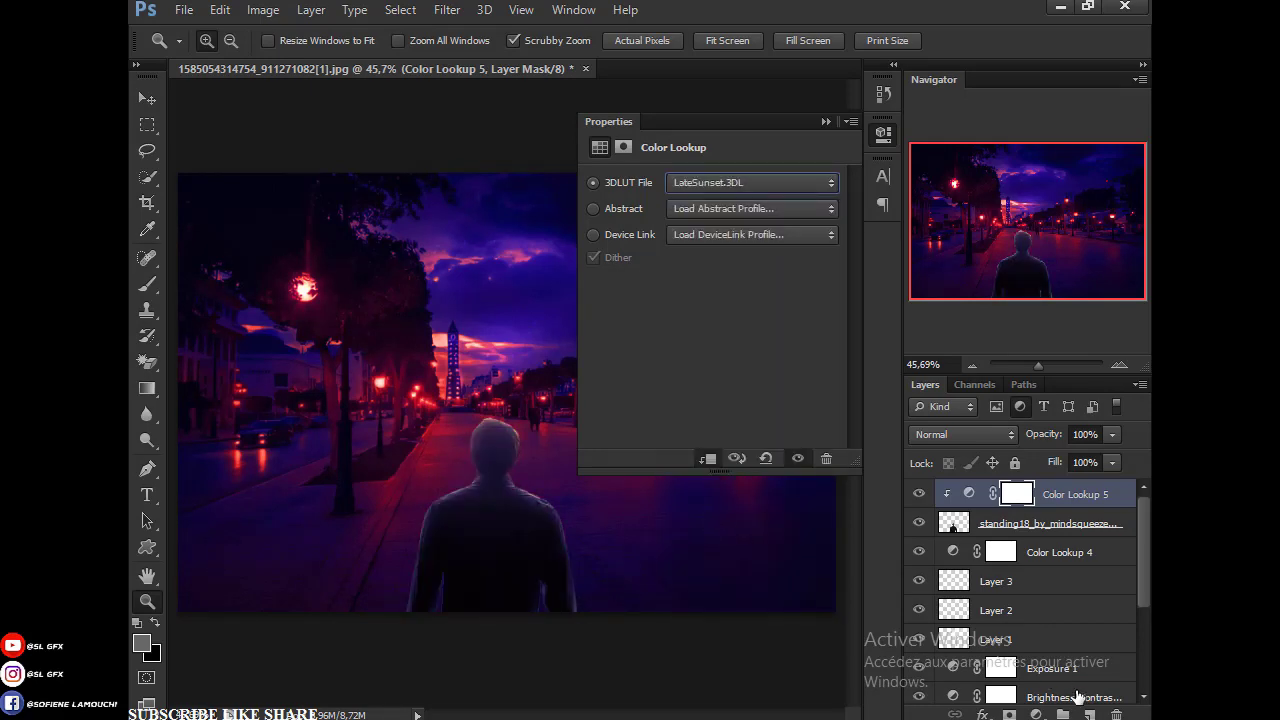
Step: Add Color Lookup 6 clipped to the man with the 3Strip.look preset
click(1036, 714)
click(1012, 583)
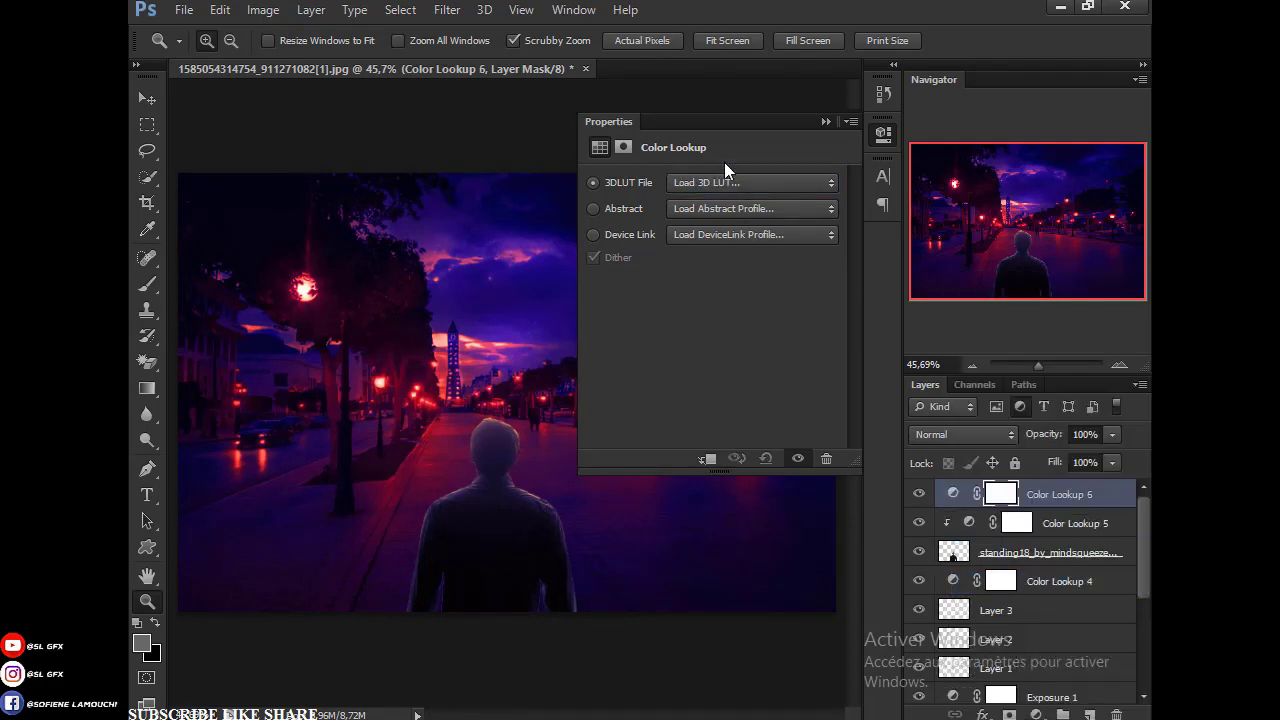
click(724, 182)
key(Escape)
click(707, 458)
click(758, 182)
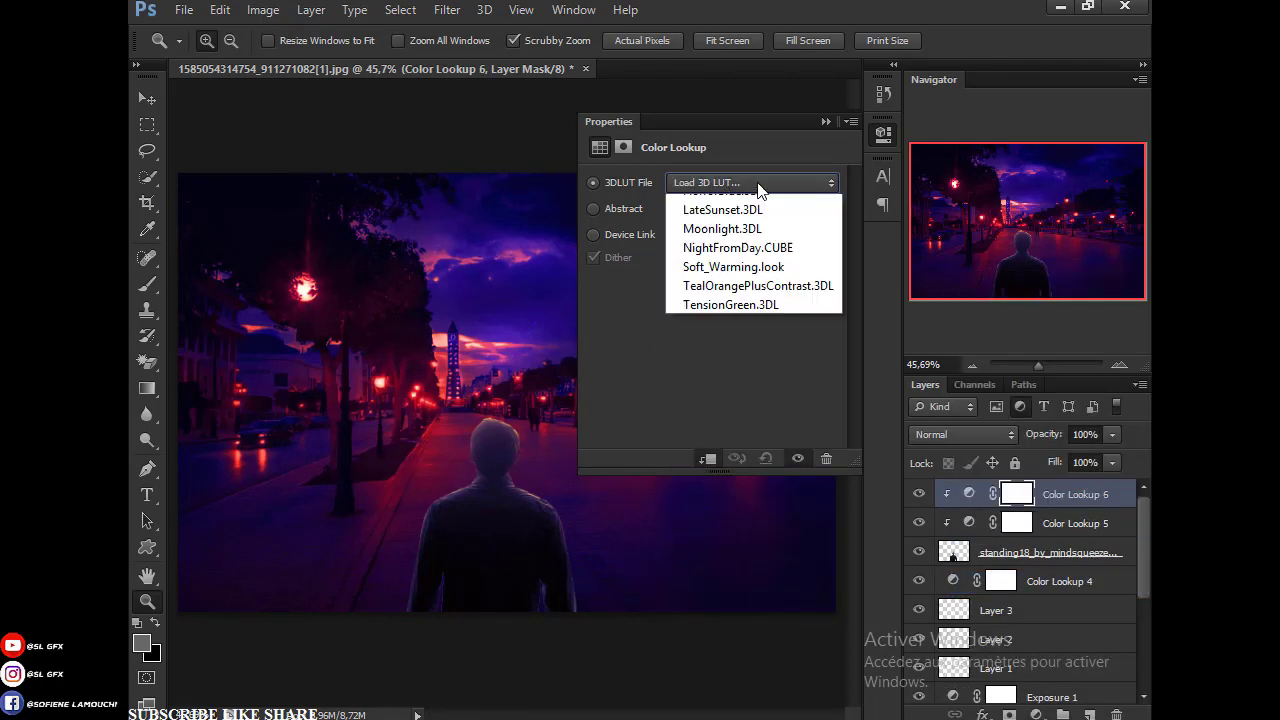
click(719, 284)
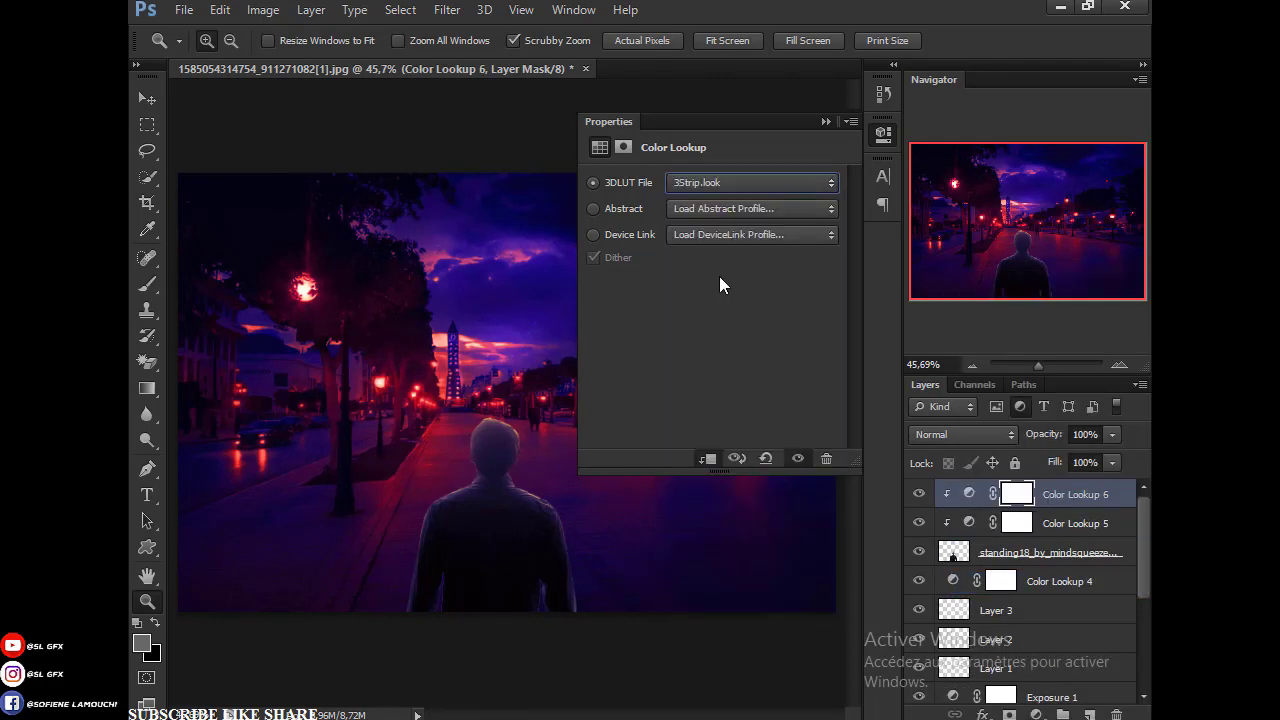
click(825, 121)
click(1036, 714)
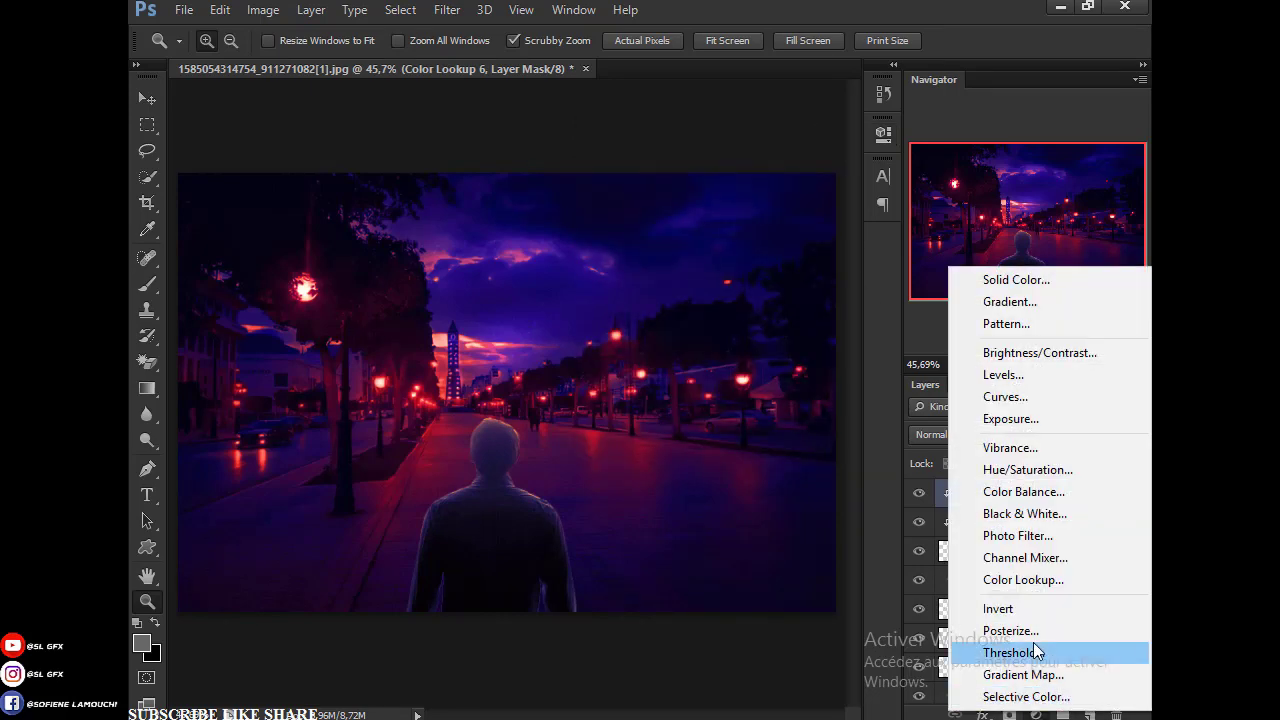
Step: Add a clipped Color Balance layer shifting the man's midtones toward magenta and yellow
click(1036, 492)
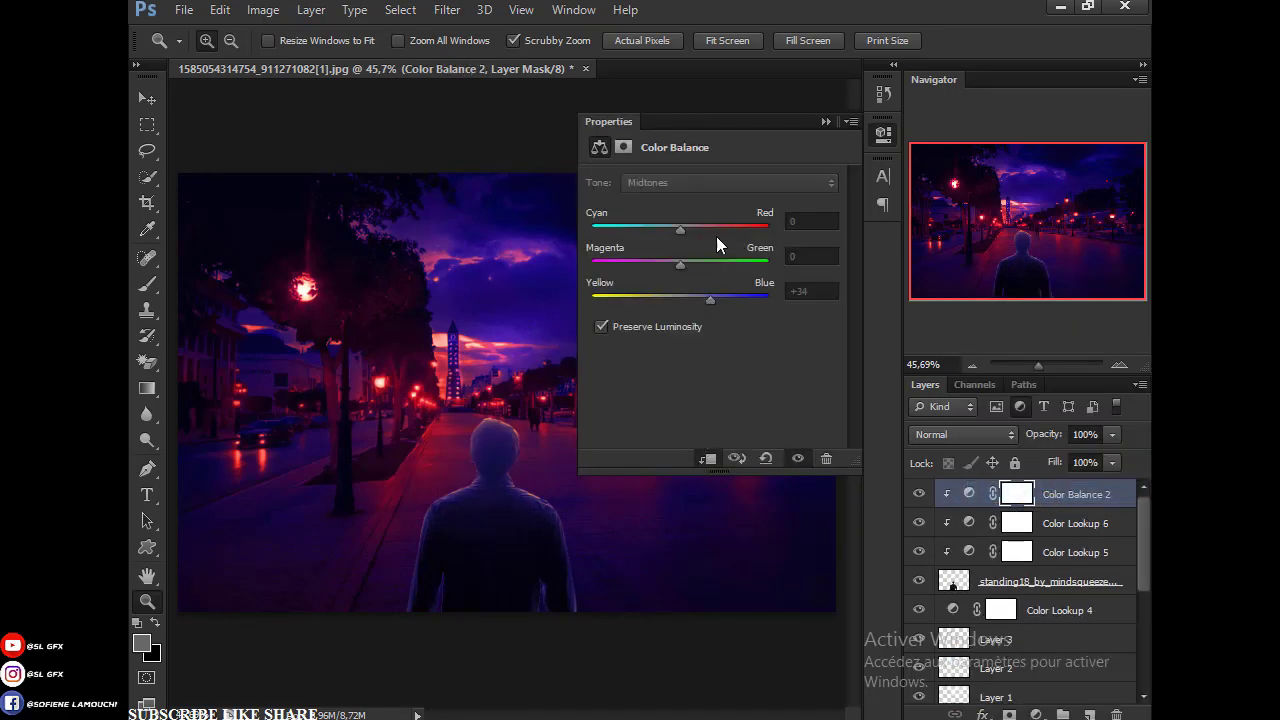
drag(680, 265, 651, 262)
drag(698, 303, 676, 297)
click(680, 297)
click(826, 121)
Step: Refine Color Balance 2 to Magenta −17 and Blue +4, then add empty Layer 4
click(969, 494)
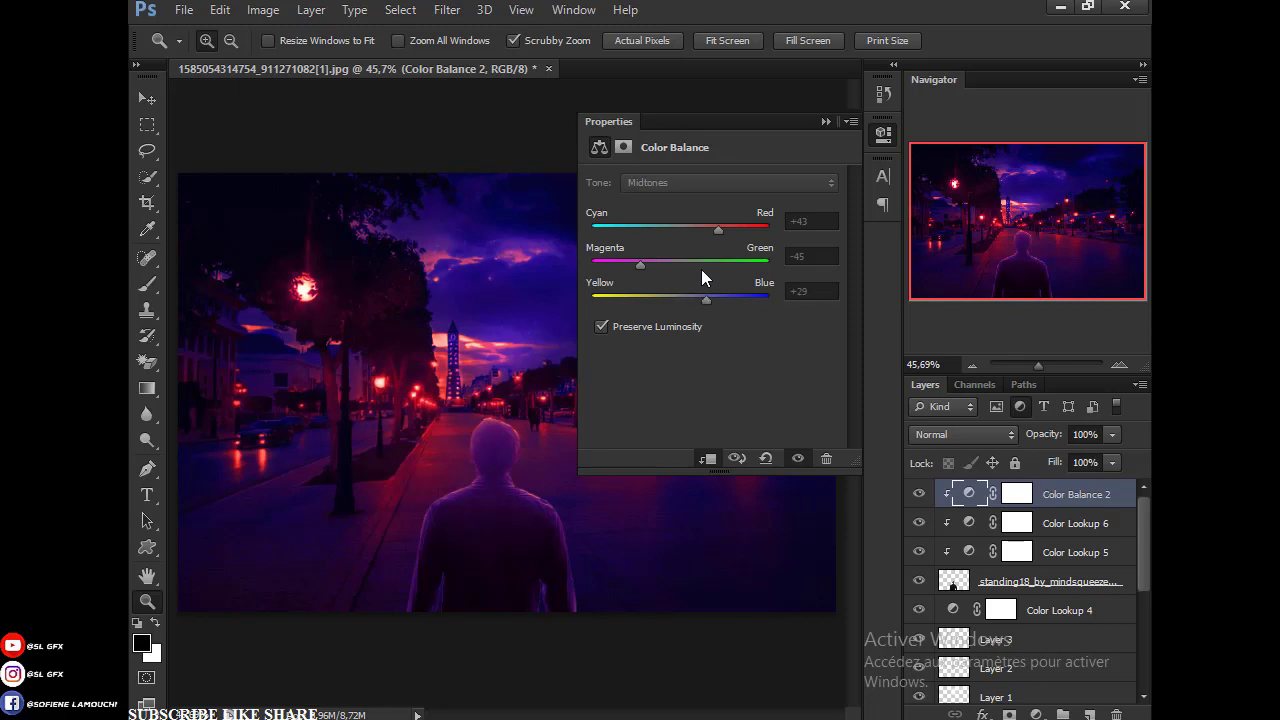
click(660, 264)
click(679, 293)
drag(671, 297, 694, 298)
click(684, 296)
click(821, 124)
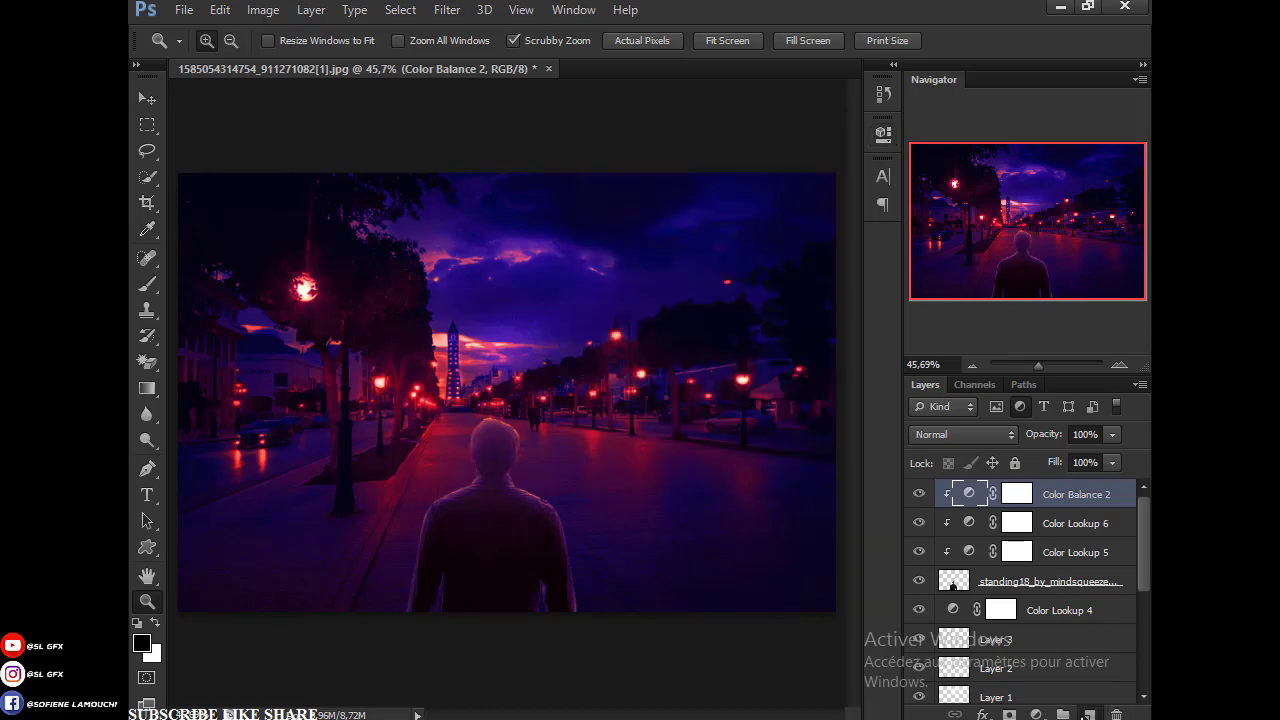
click(1090, 714)
Step: Clip Layer 4 to the layers below and zoom in on the man's head
right_click(1005, 494)
click(709, 319)
click(491, 434)
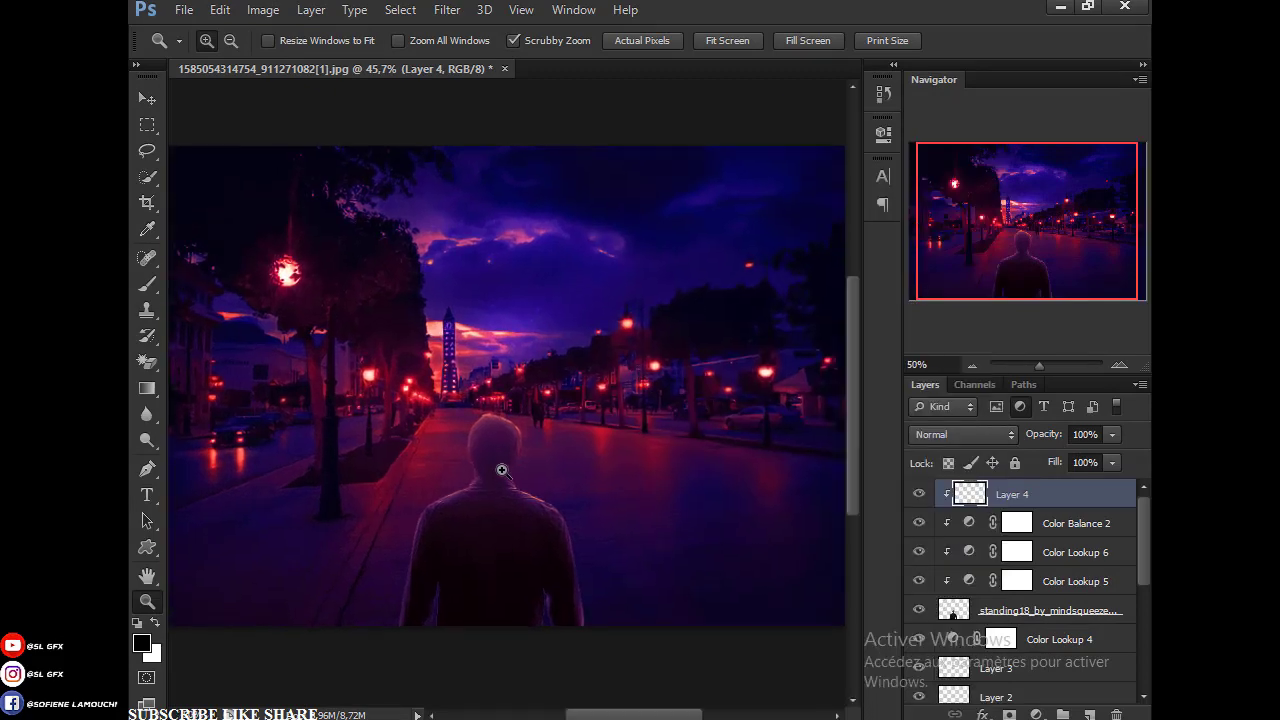
click(487, 486)
click(489, 532)
click(489, 532)
Step: Set up a 57 px brush at 100% opacity with white as the foreground colour
key(b)
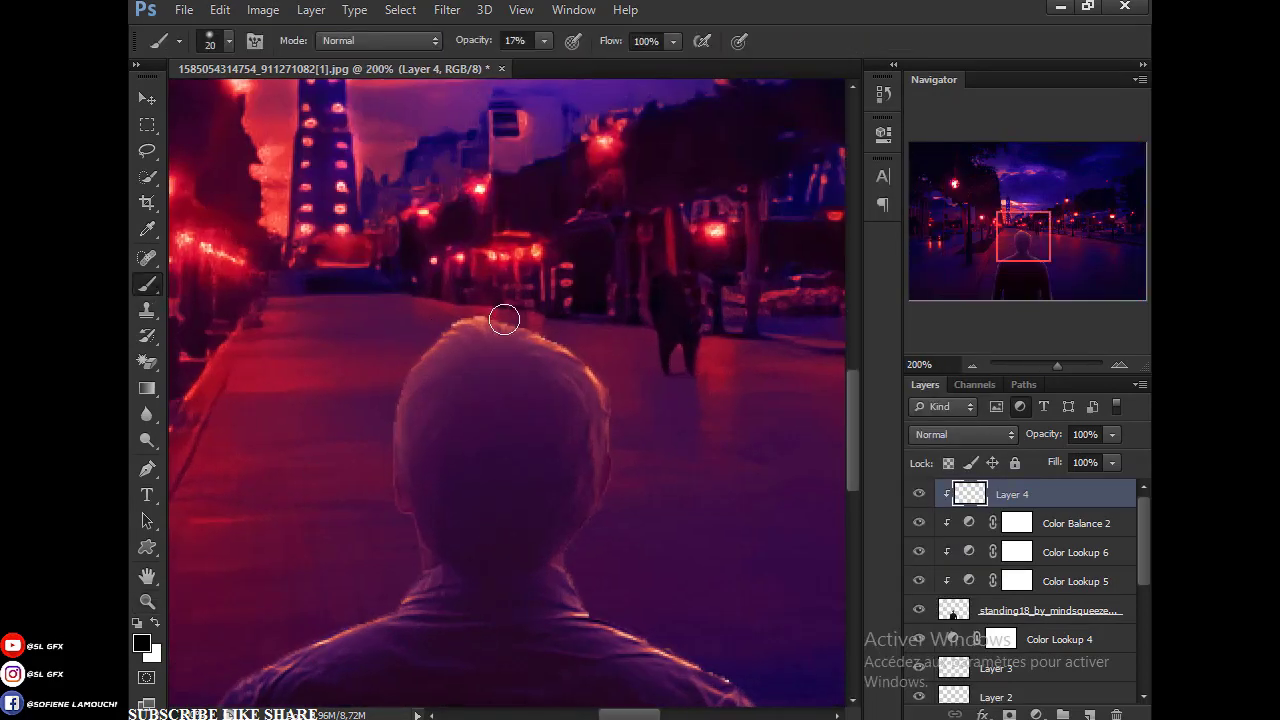
click(180, 42)
drag(206, 100, 212, 100)
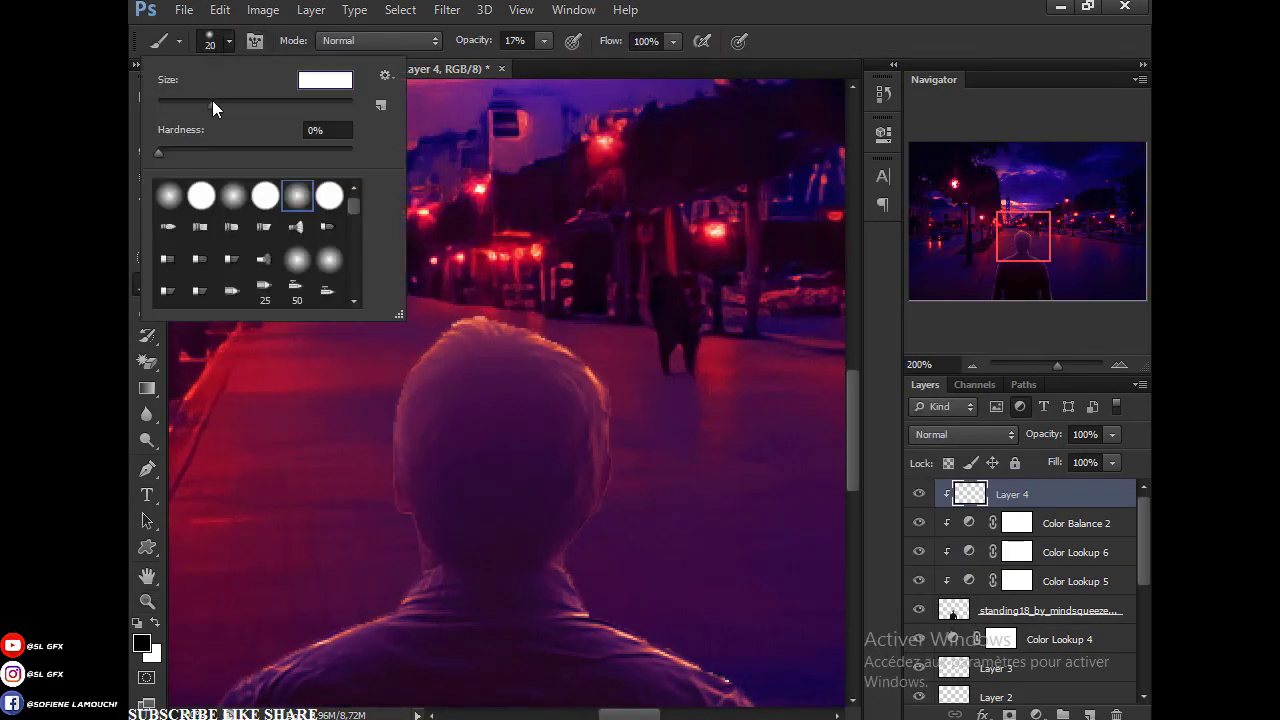
key(Return)
key(0)
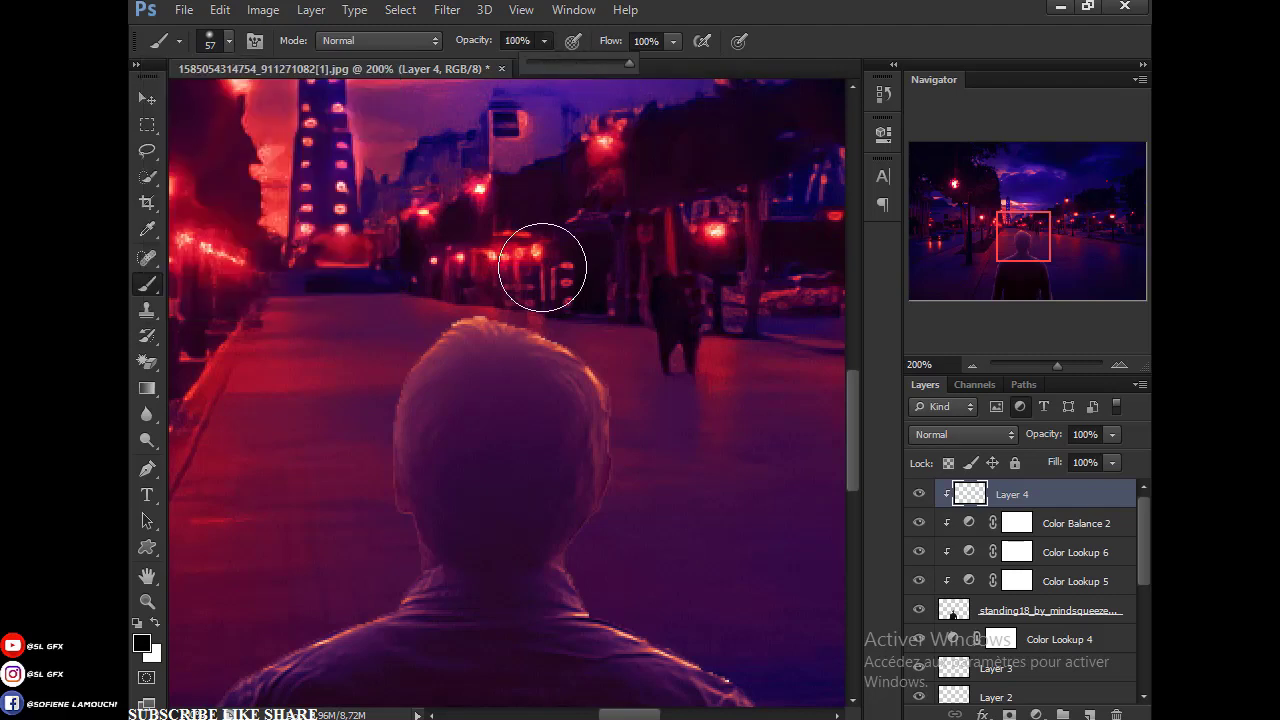
drag(412, 311, 466, 296)
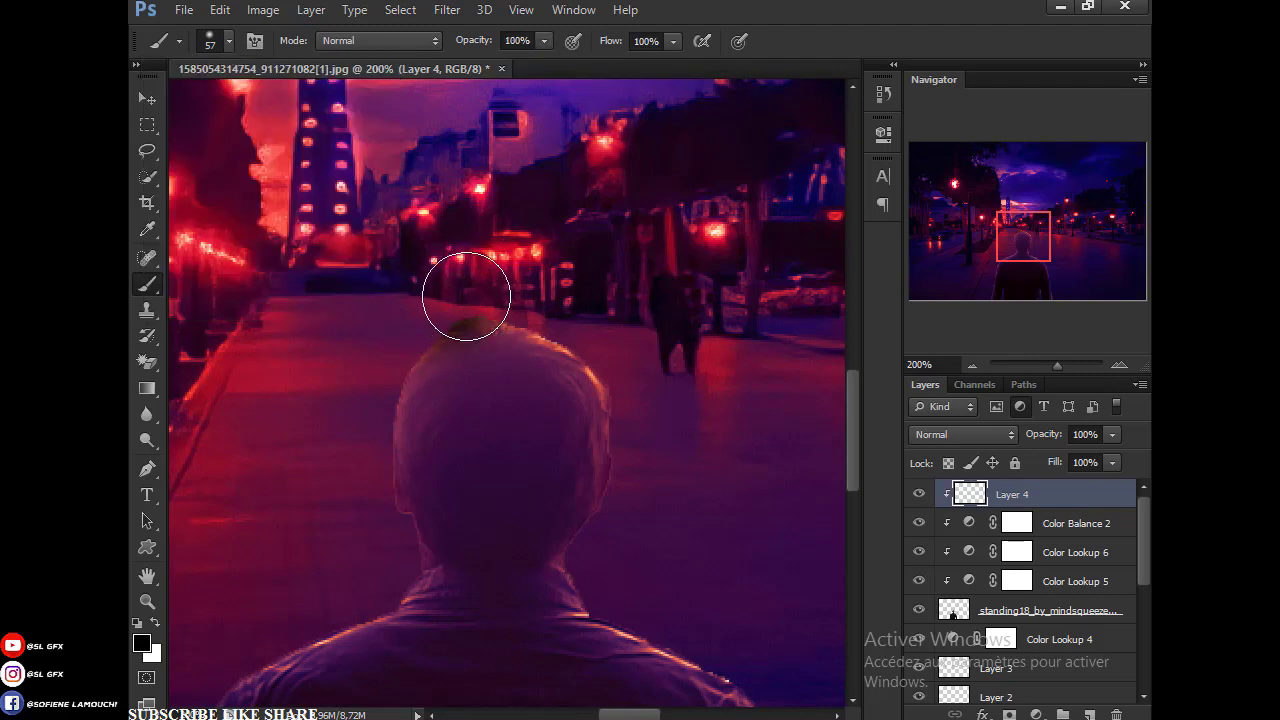
key(ctrl+z)
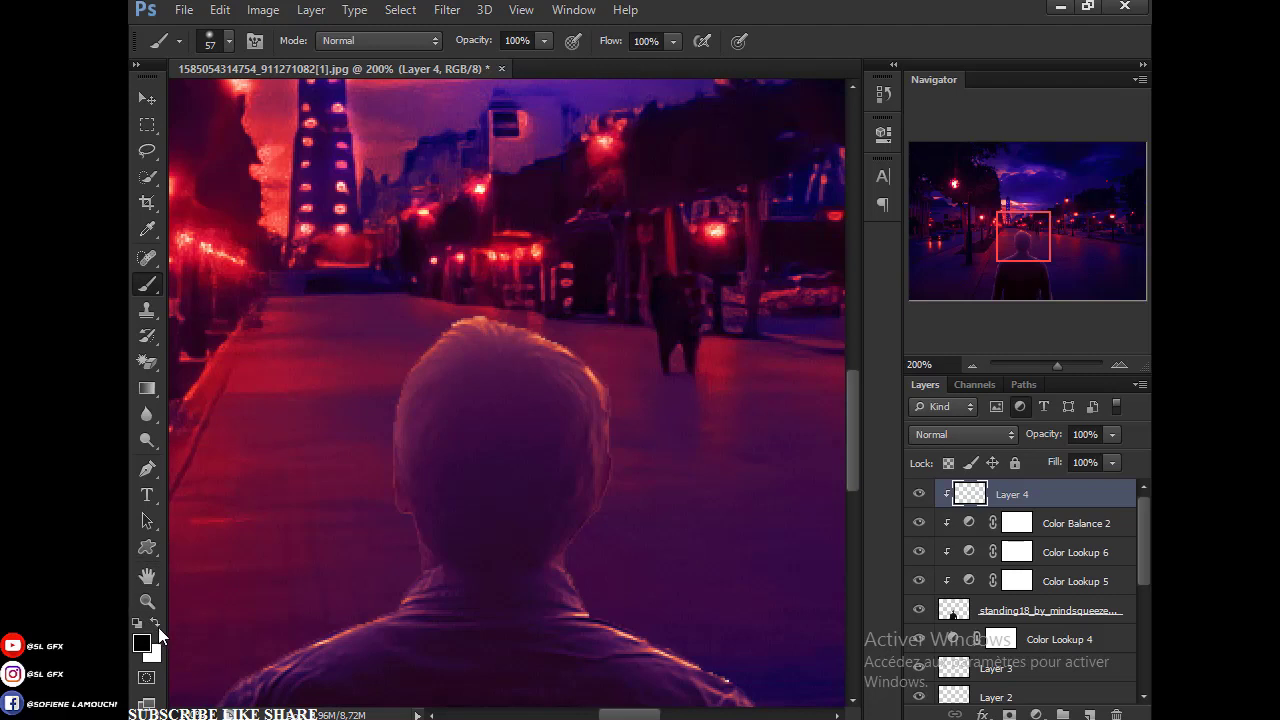
click(156, 623)
Step: Paint white rim light along the top of the man's hair and head
mouse_move(420, 314)
mouse_down()
mouse_move(578, 313)
mouse_move(747, 651)
mouse_up()
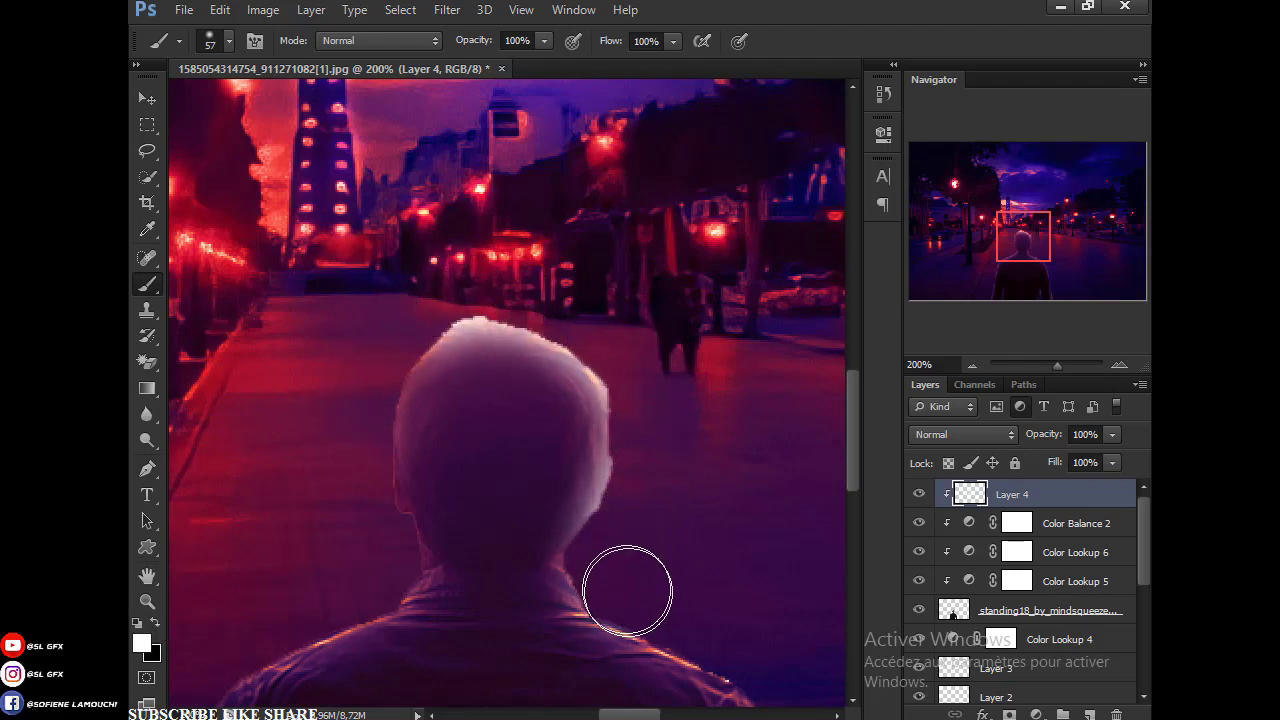
scroll(747, 651, down, 3)
scroll(766, 580, down, 2)
mouse_move(749, 443)
mouse_down()
mouse_move(814, 523)
mouse_move(715, 680)
mouse_up()
scroll(586, 543, right, 3)
scroll(560, 470, down, 2)
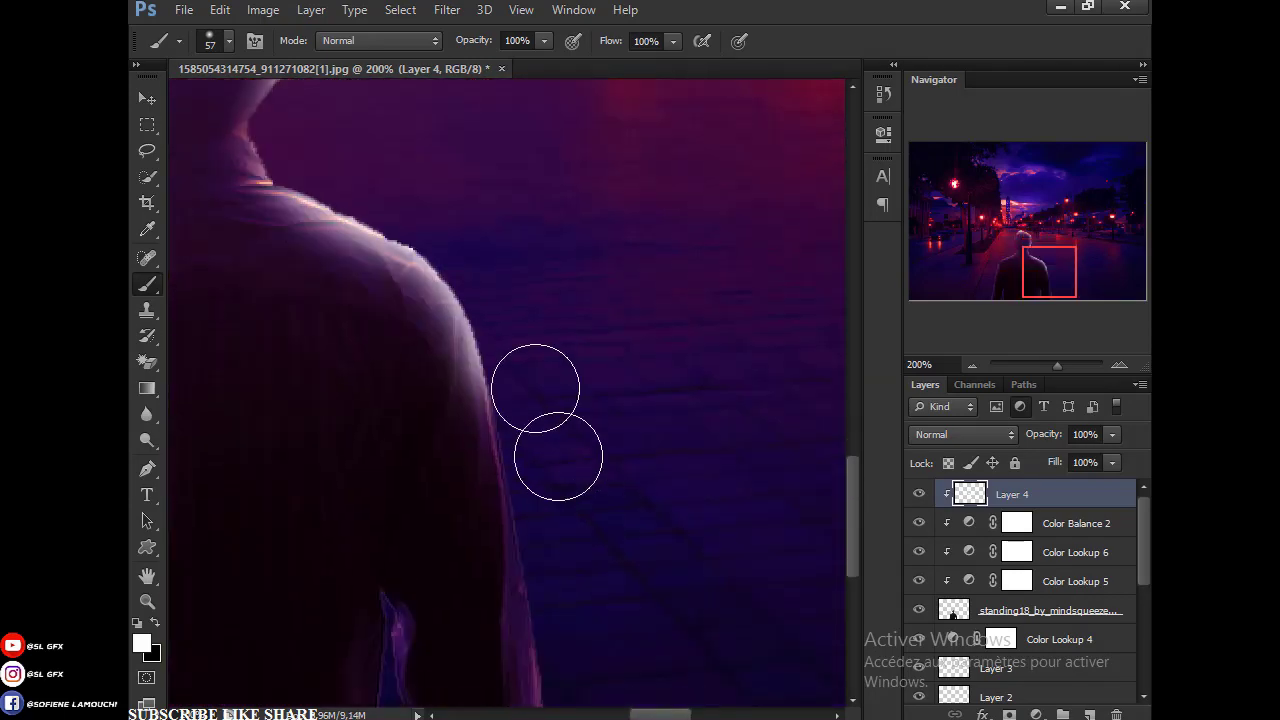
scroll(580, 500, down, 3)
scroll(555, 330, down, 1)
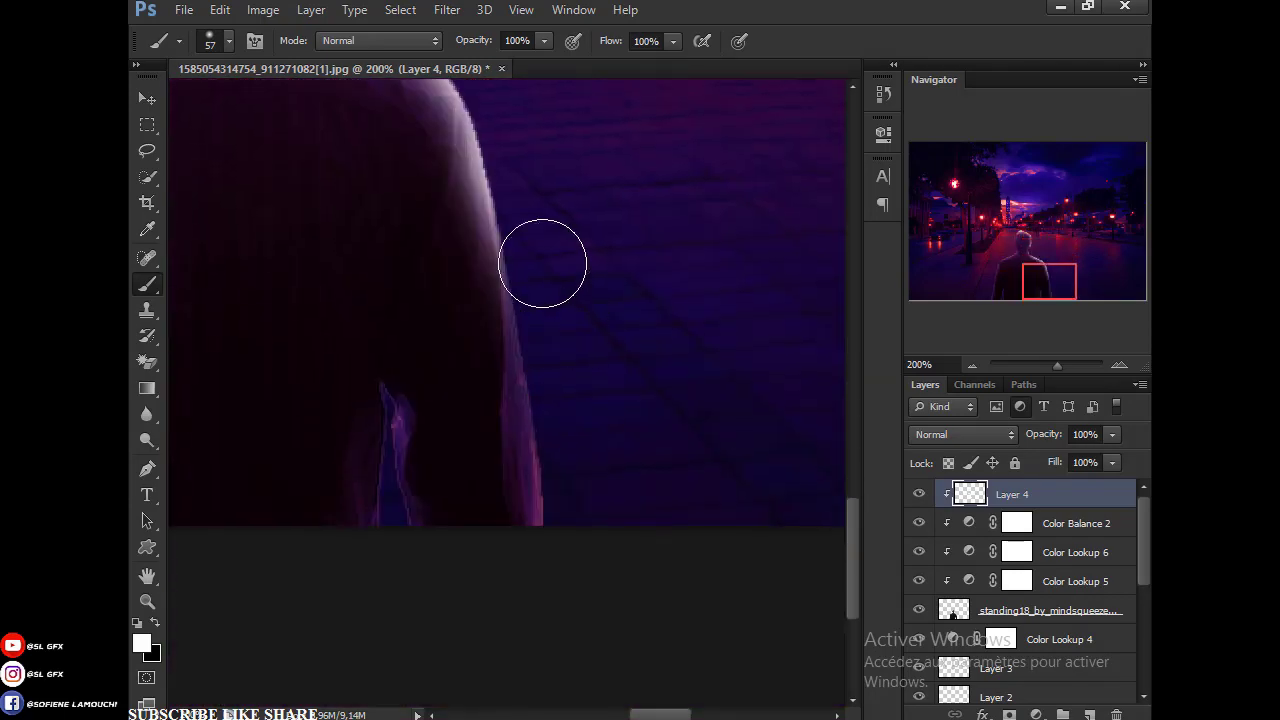
Step: Paint white rim light down the shoulders and the head's left edge
drag(543, 263, 600, 538)
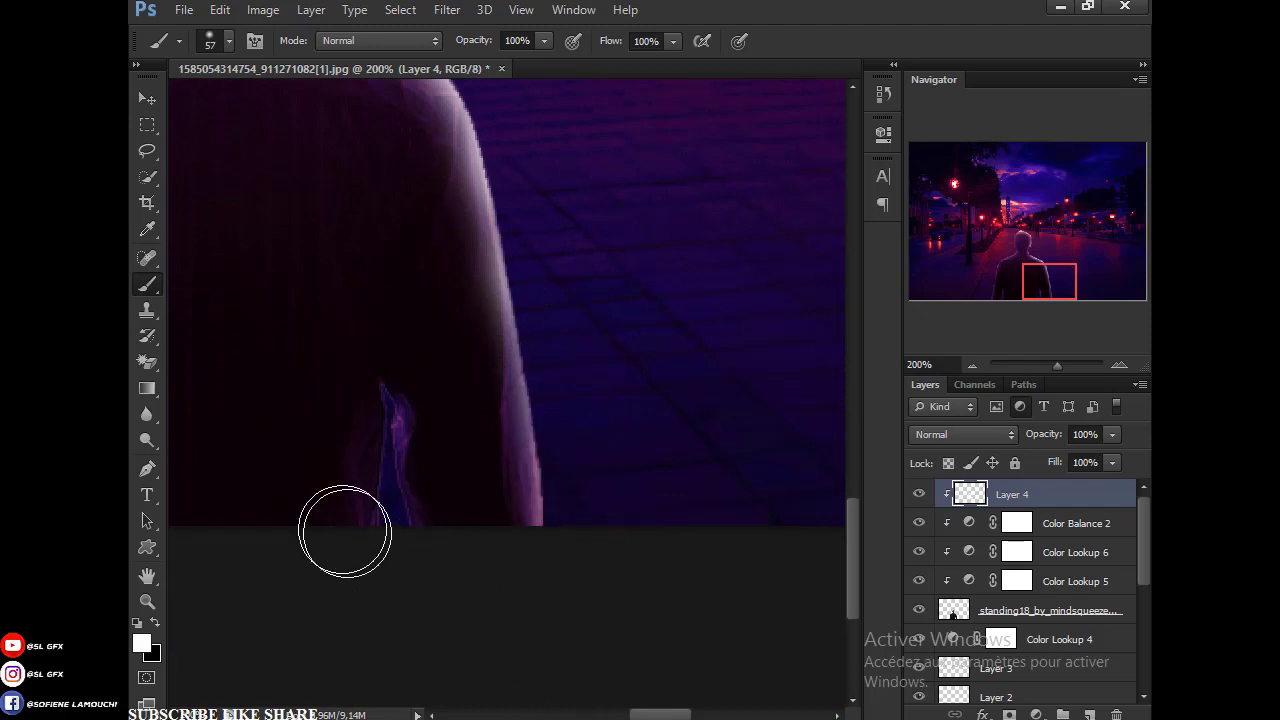
drag(660, 714, 586, 714)
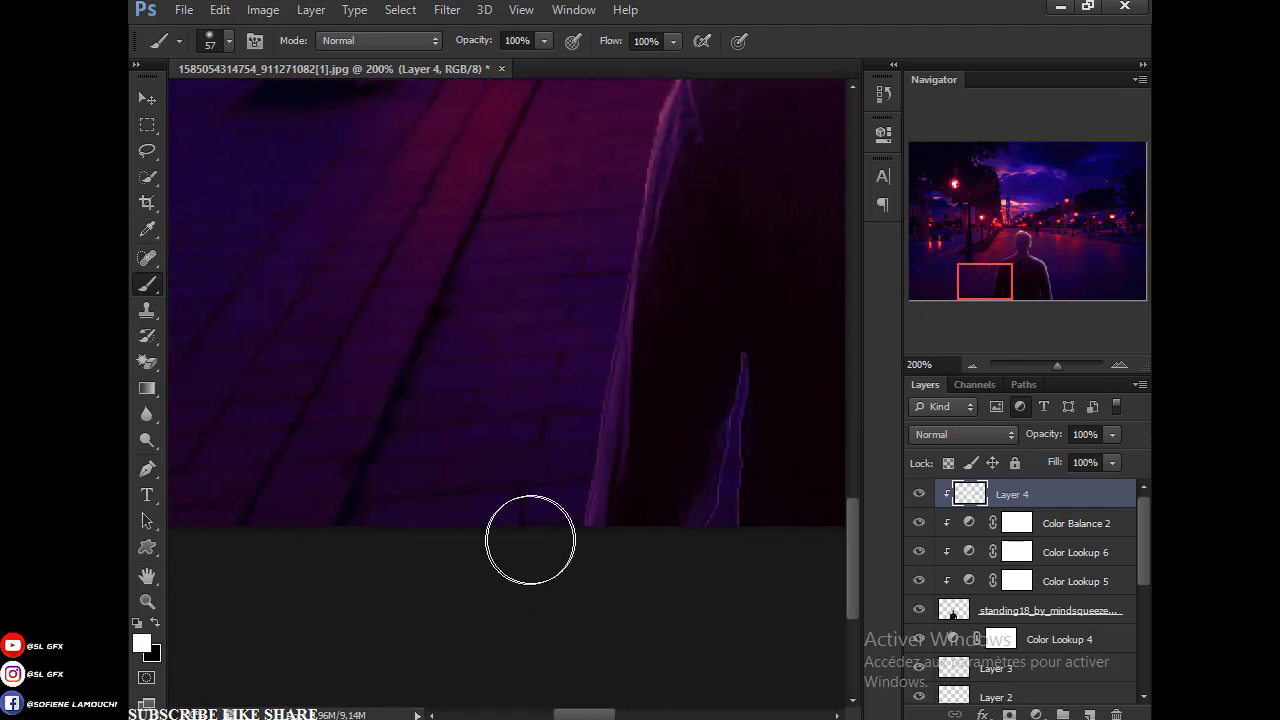
drag(558, 475, 571, 196)
scroll(549, 463, up, 2)
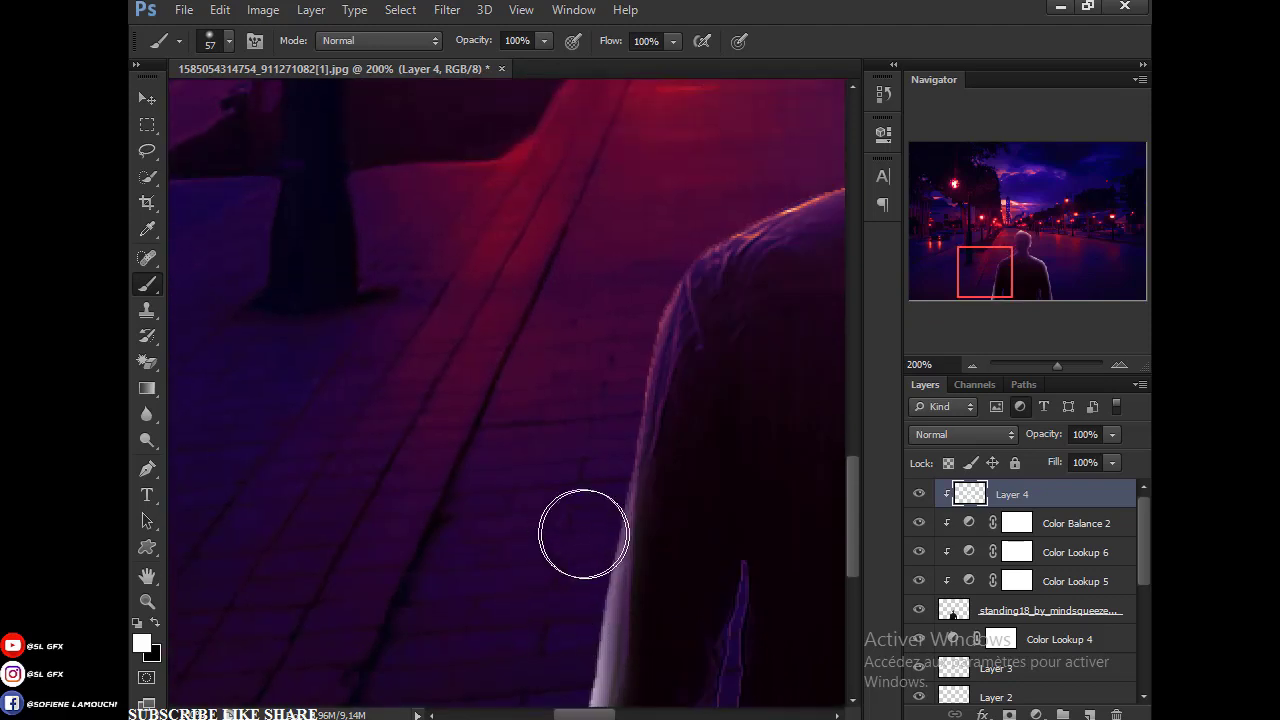
mouse_move(580, 531)
mouse_down()
mouse_move(593, 455)
mouse_move(750, 182)
mouse_up()
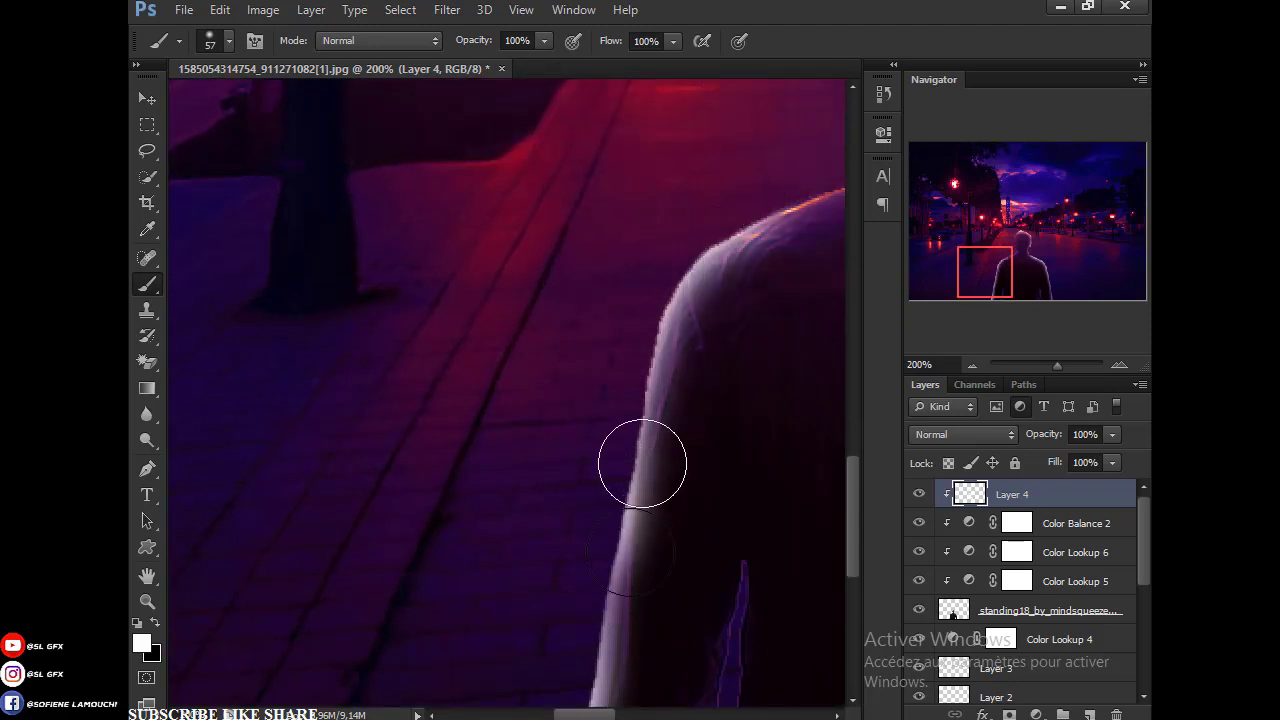
drag(578, 714, 620, 714)
scroll(600, 500, up, 3)
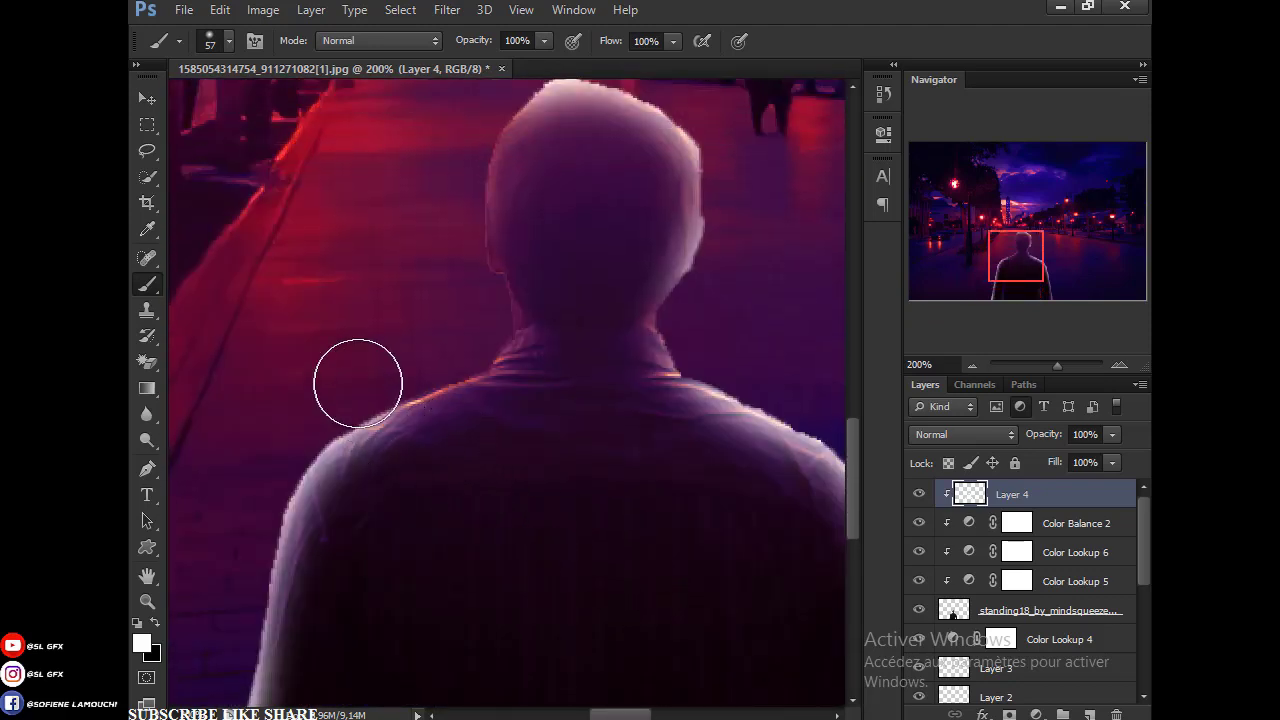
drag(443, 343, 465, 119)
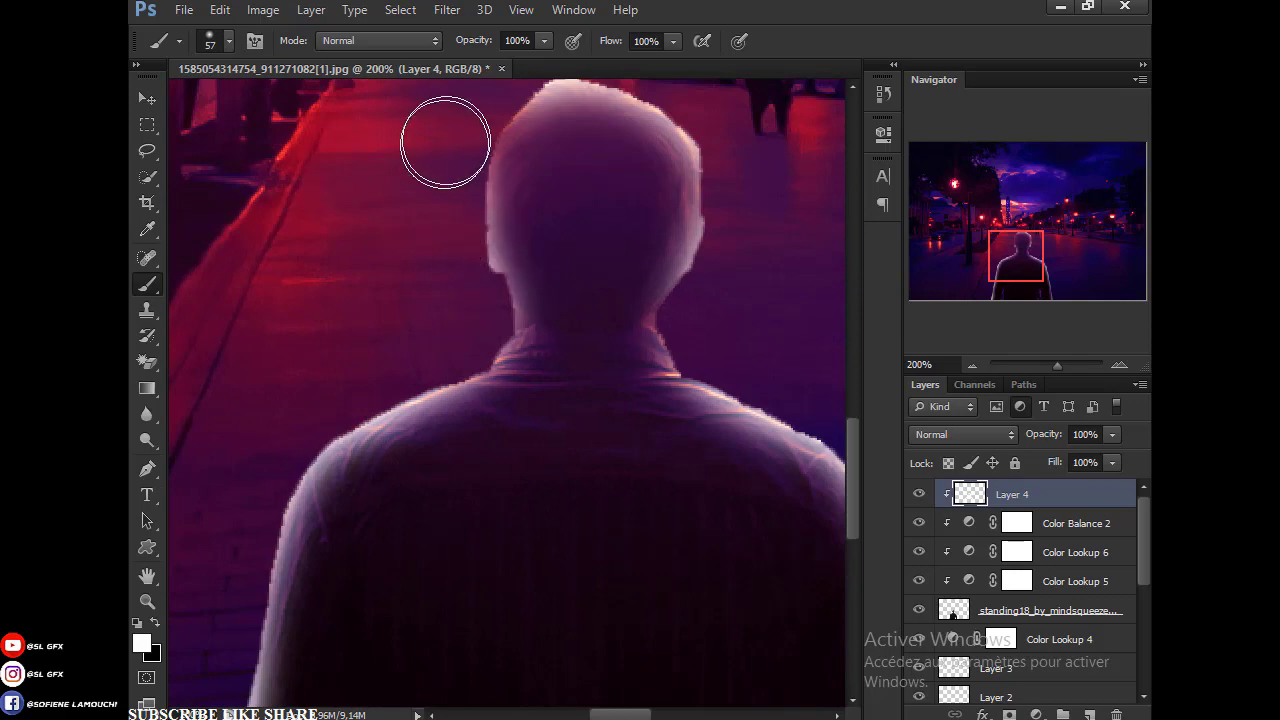
Step: Fit the image in the window and set Layer 4's blend mode to Overlay
scroll(450, 190, up, 3)
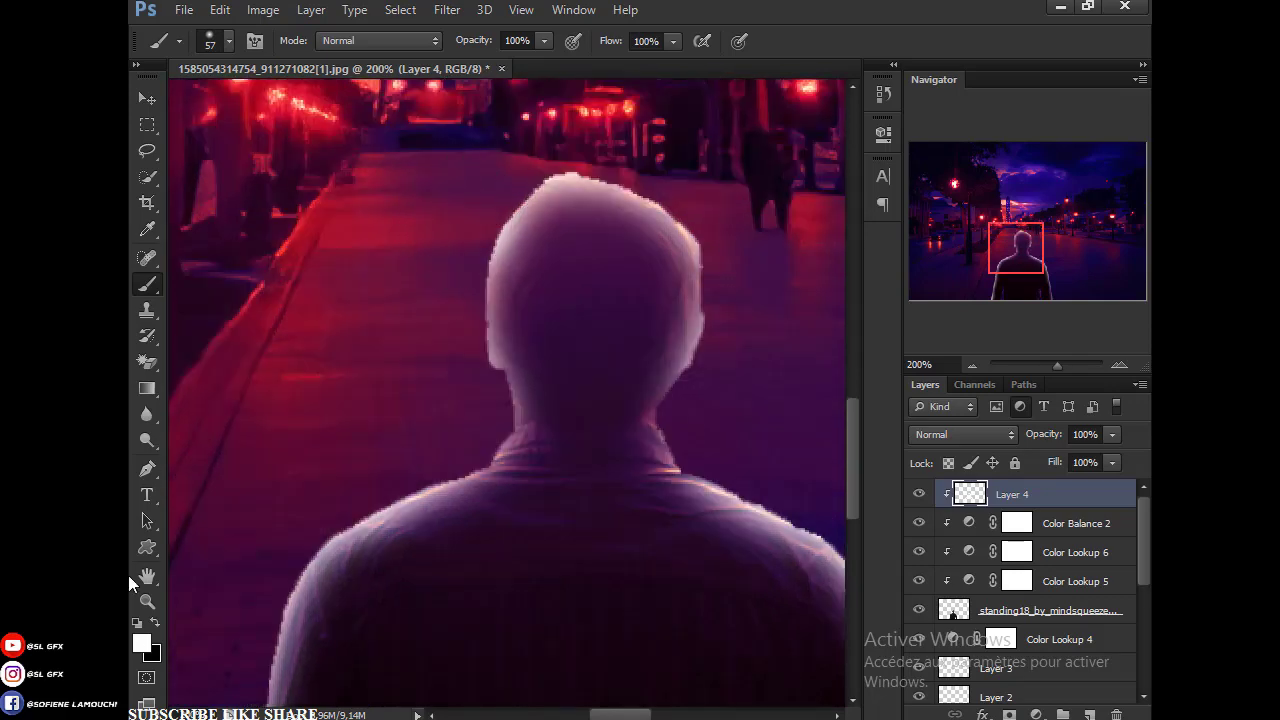
click(147, 599)
click(725, 41)
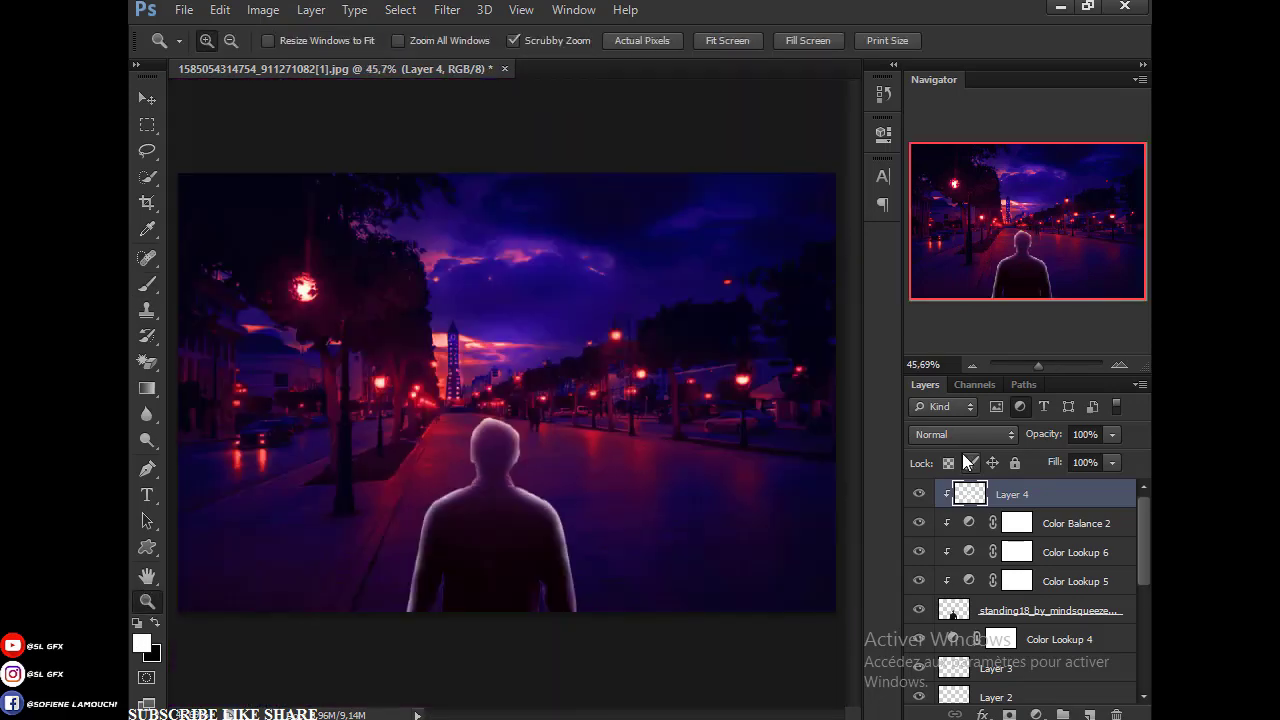
click(946, 435)
click(935, 245)
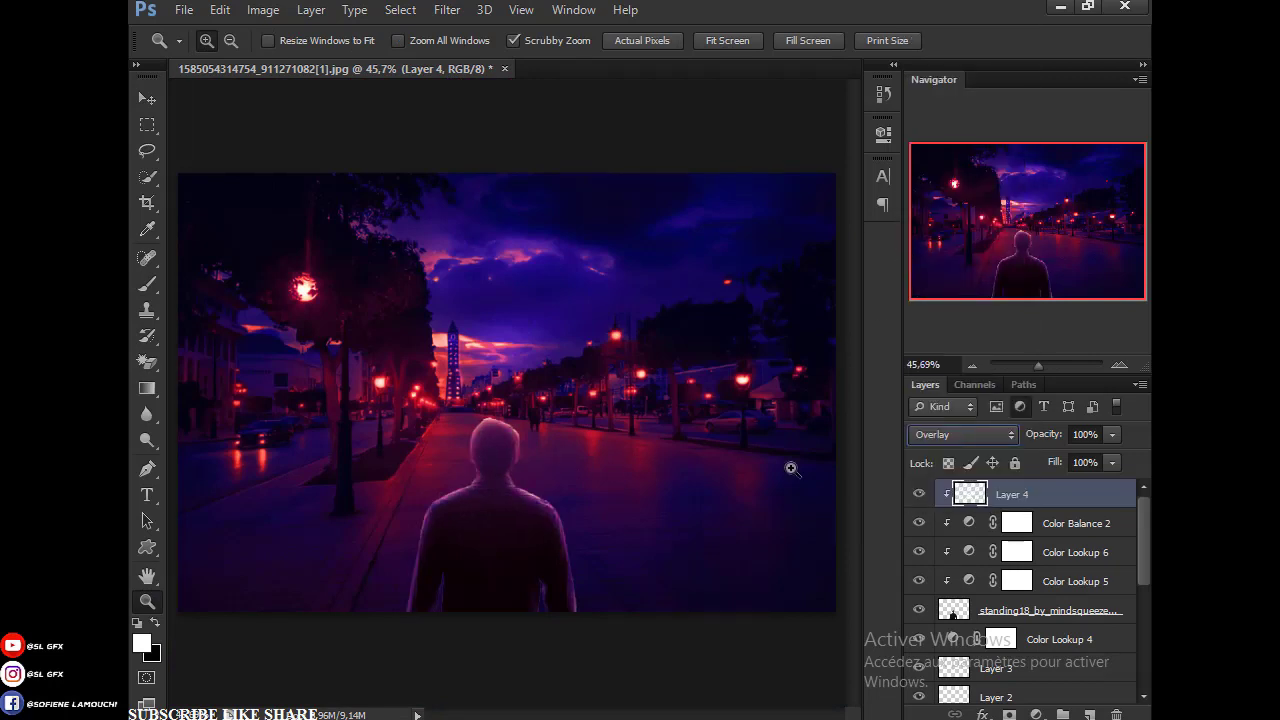
click(918, 495)
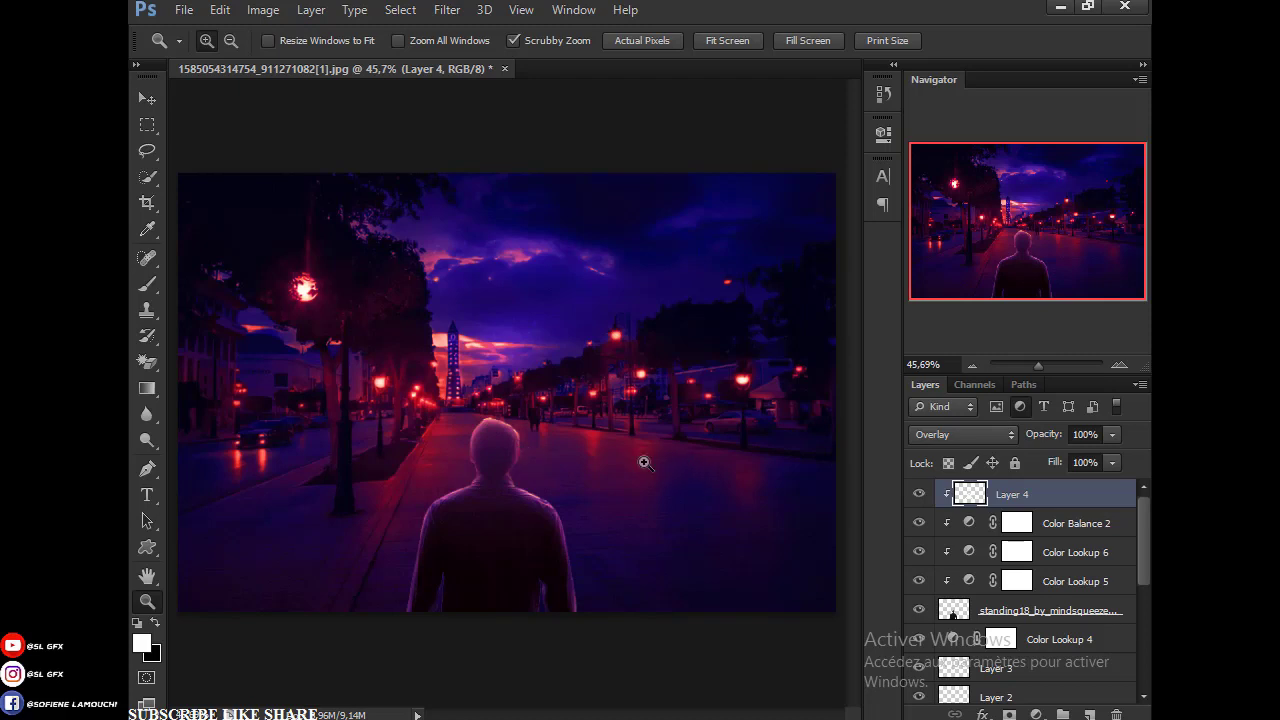
click(522, 302)
Step: Start a text layer in the sky above the tower using Zignature at 24 pt
drag(524, 300, 509, 323)
key(t)
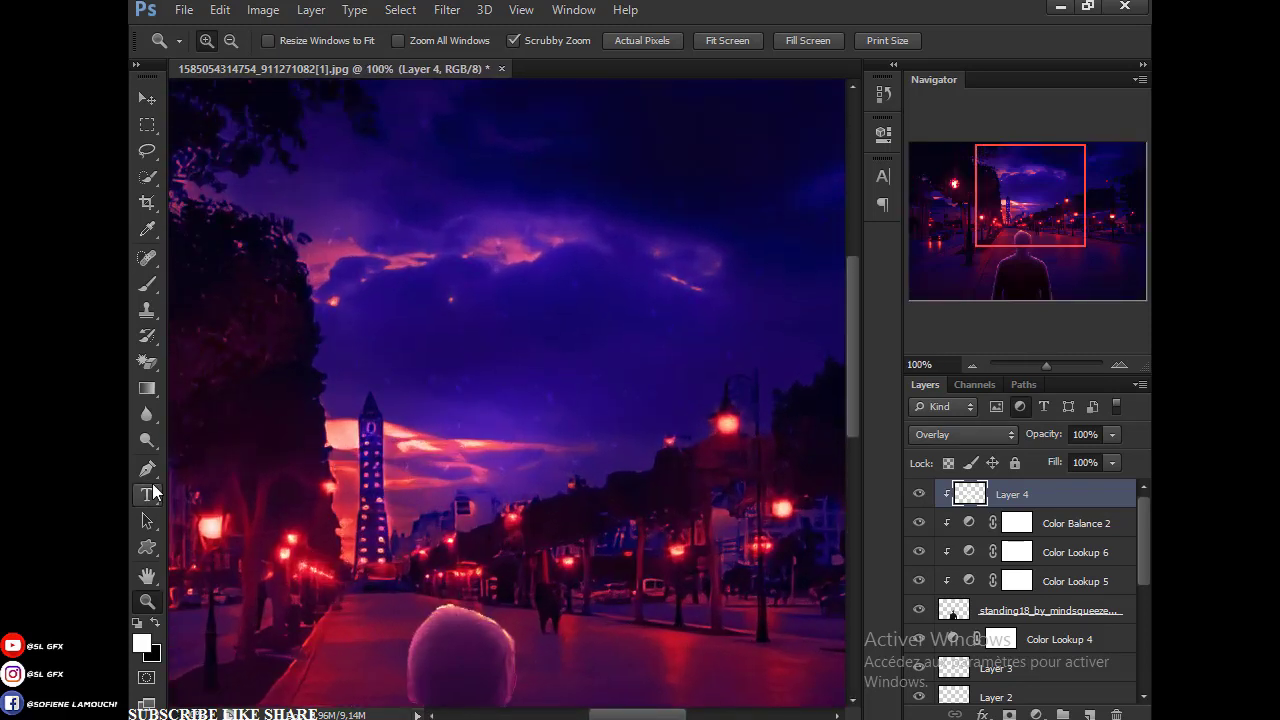
click(511, 155)
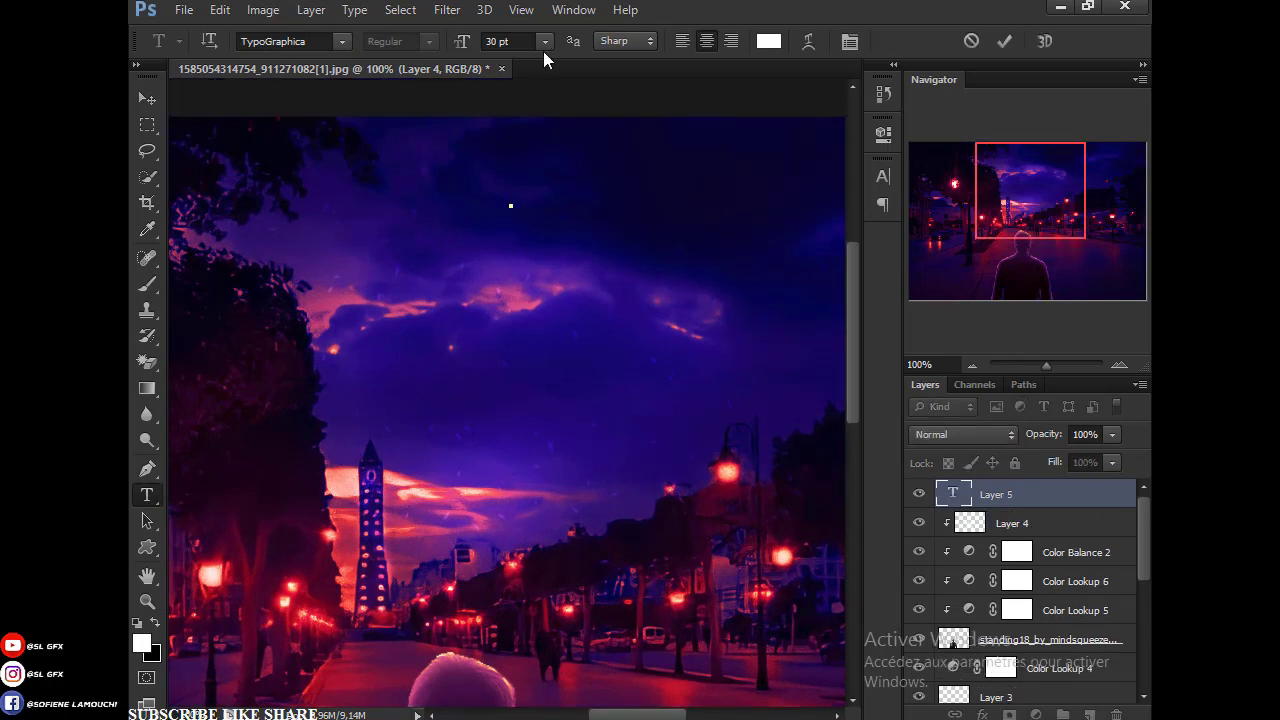
click(545, 41)
click(521, 270)
click(345, 42)
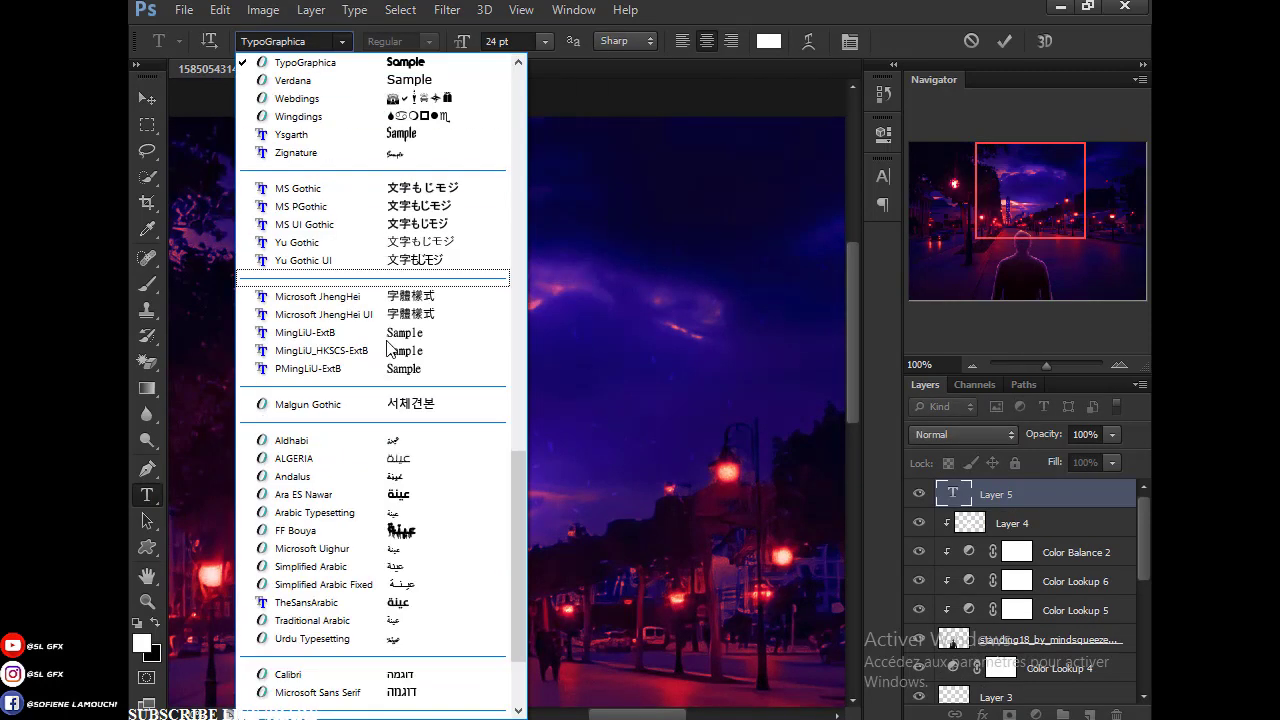
click(437, 156)
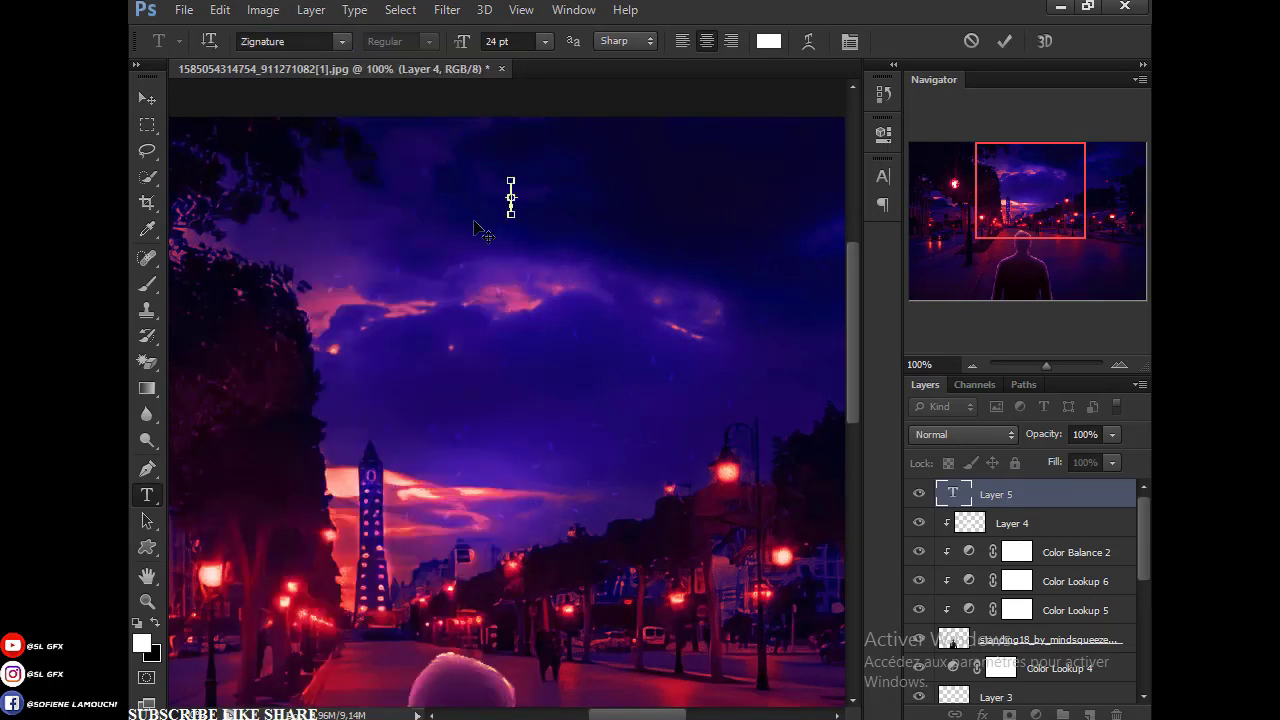
key(ctrl+minus)
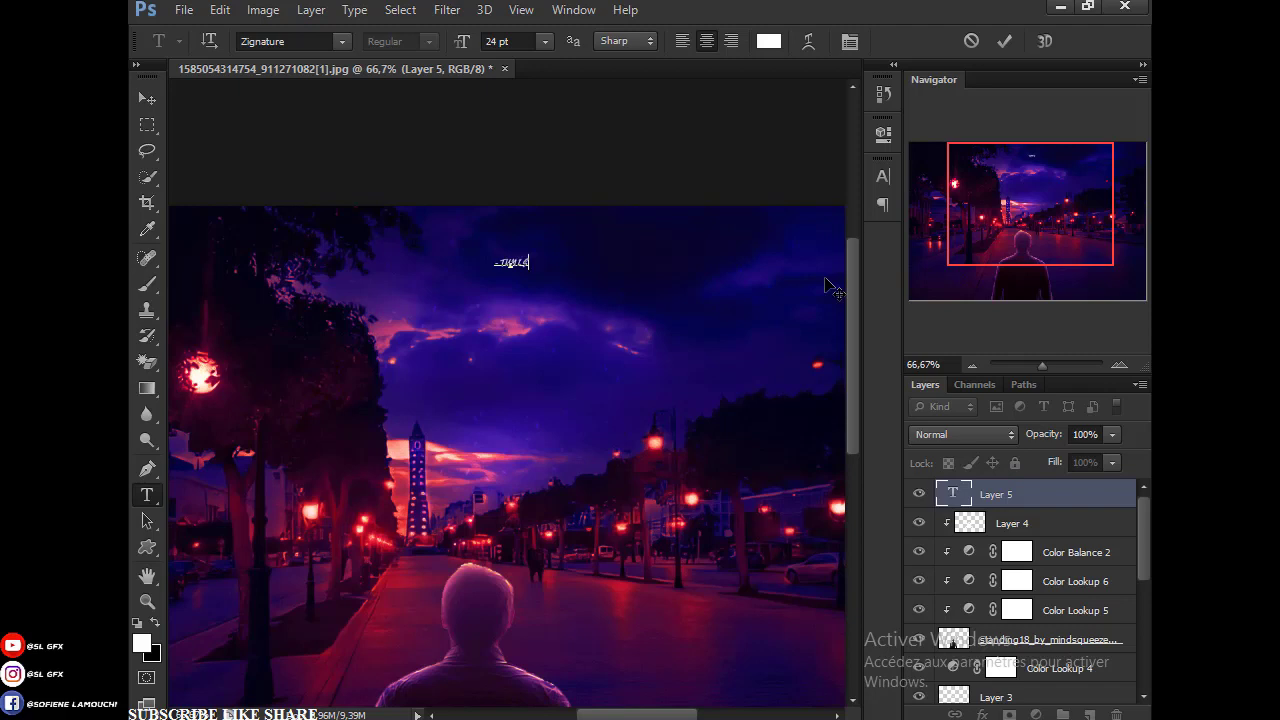
Step: Type '-TUNISIA-', move it up and right, and enlarge it to 30 pt
text(ia)
drag(570, 360, 582, 343)
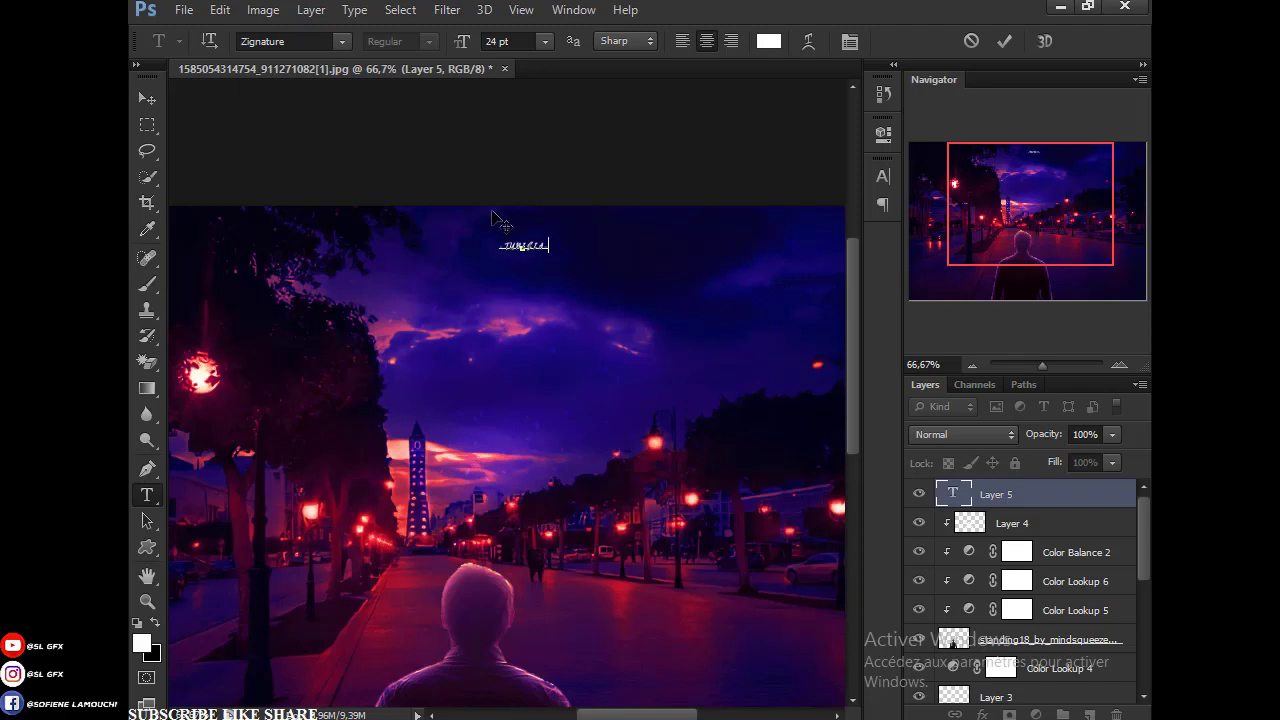
key(ctrl+a)
click(544, 41)
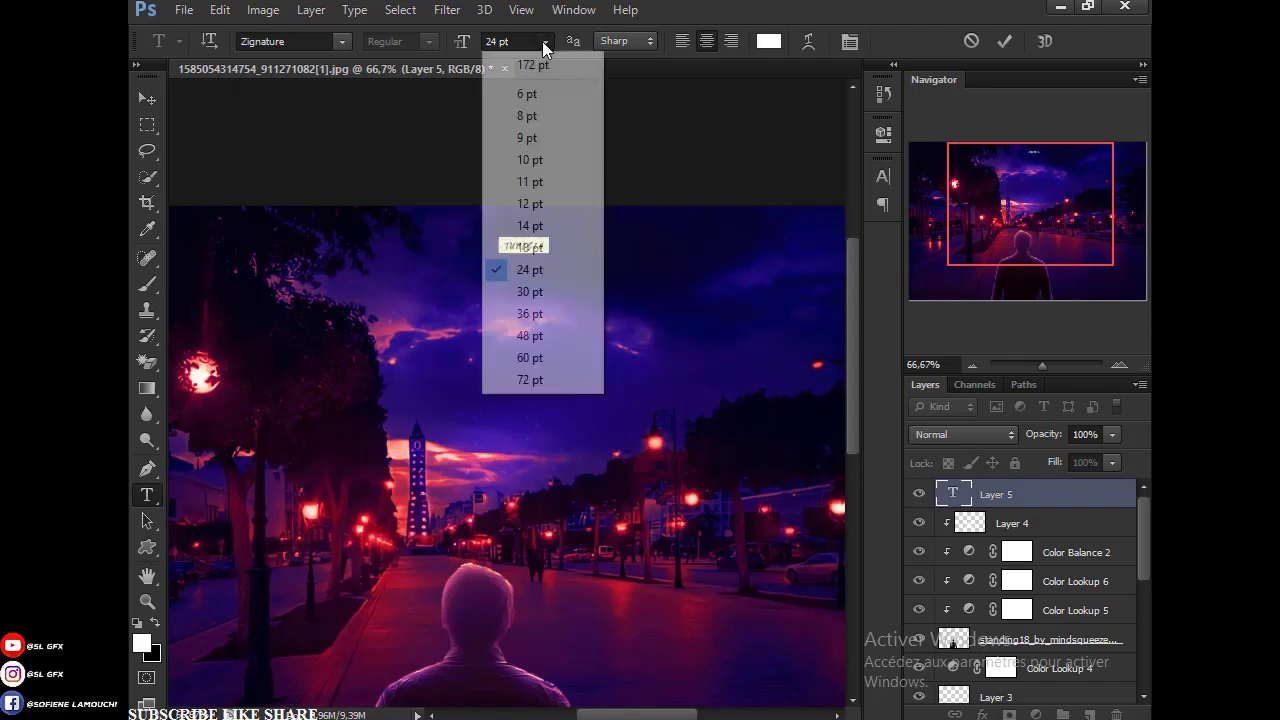
click(530, 292)
Step: Try faux bold in the Character panel, revert it, and commit the '-TUNISIA-' text
click(860, 44)
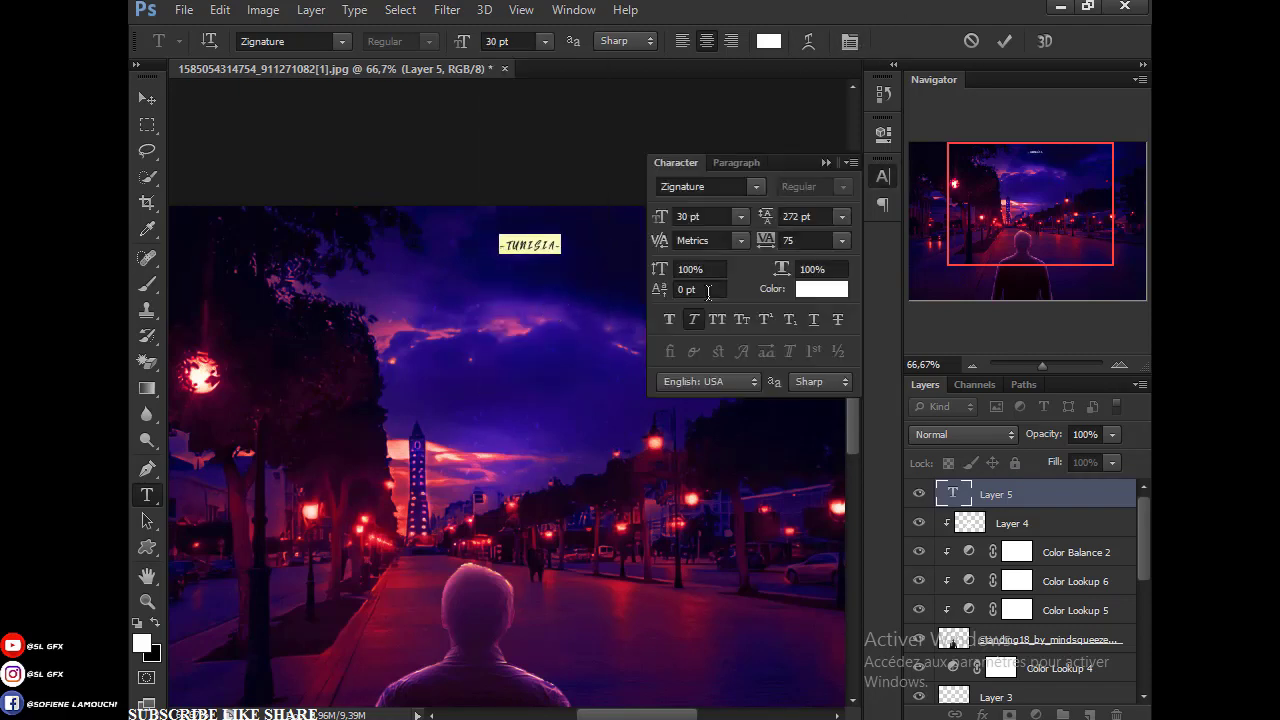
click(669, 321)
click(669, 323)
click(826, 162)
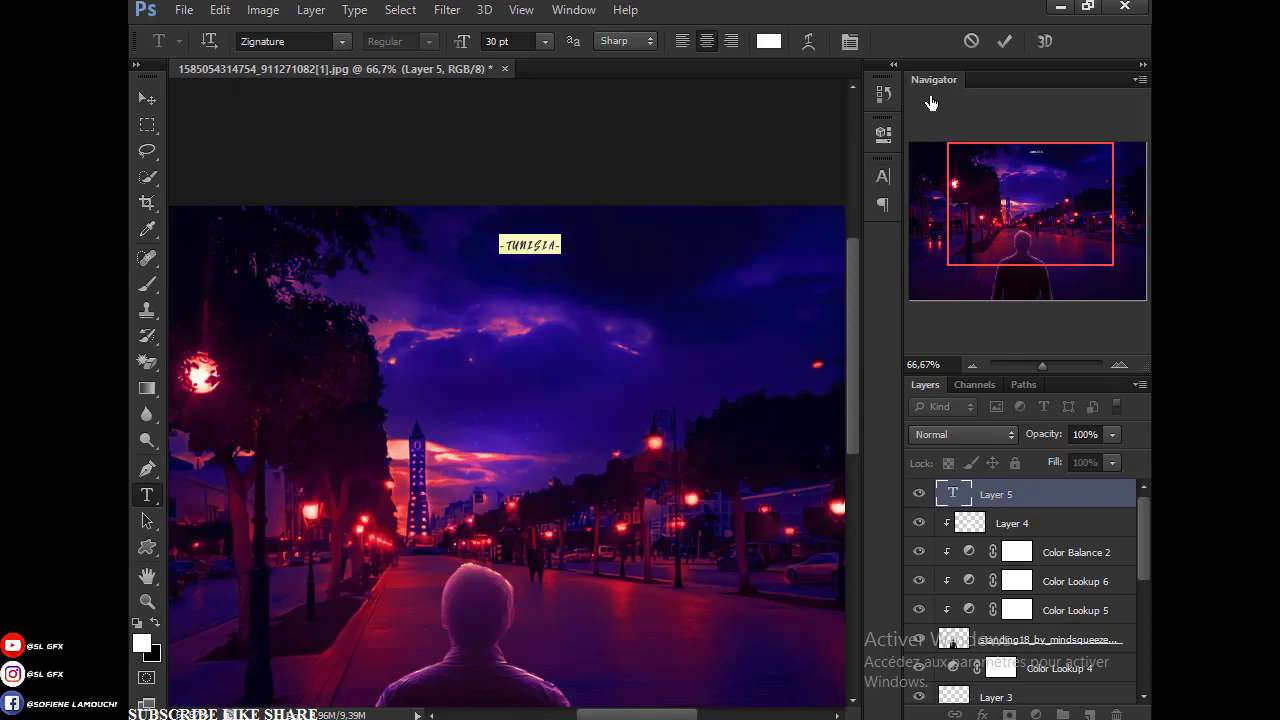
click(1004, 40)
Step: Use the Zoom tool's Fit Screen to view the entire purple night composition
key(z)
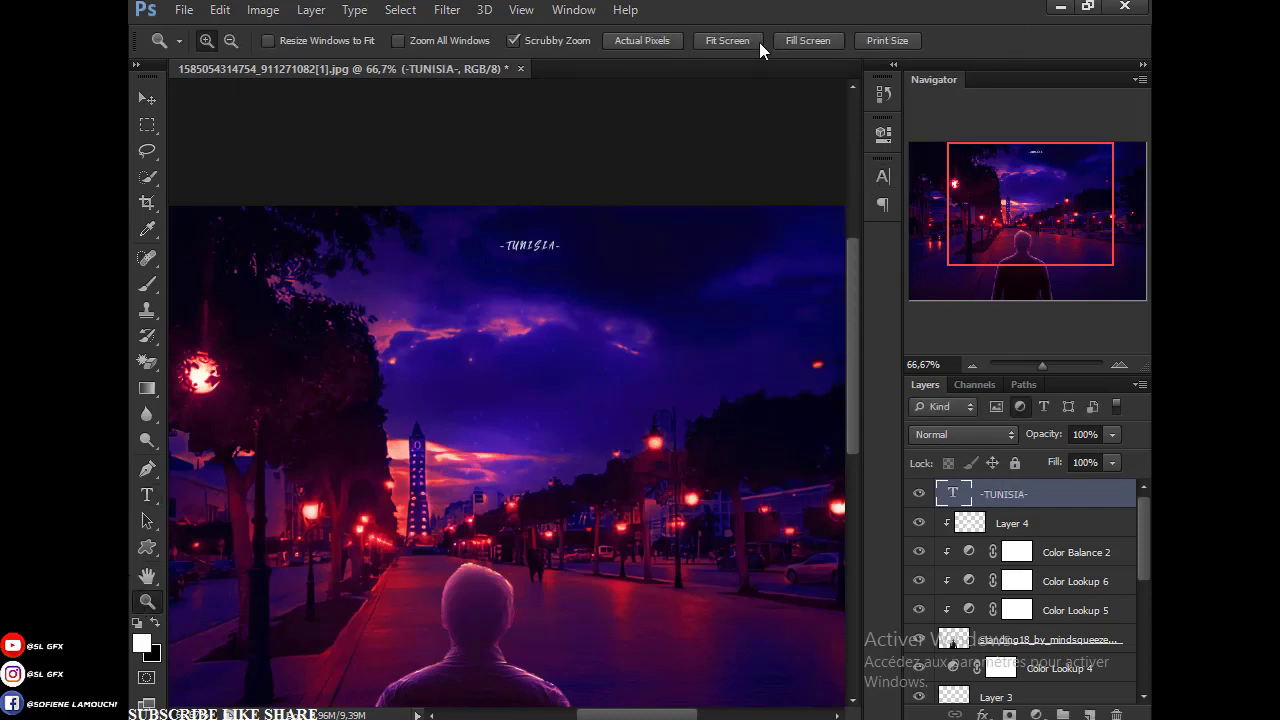
click(744, 42)
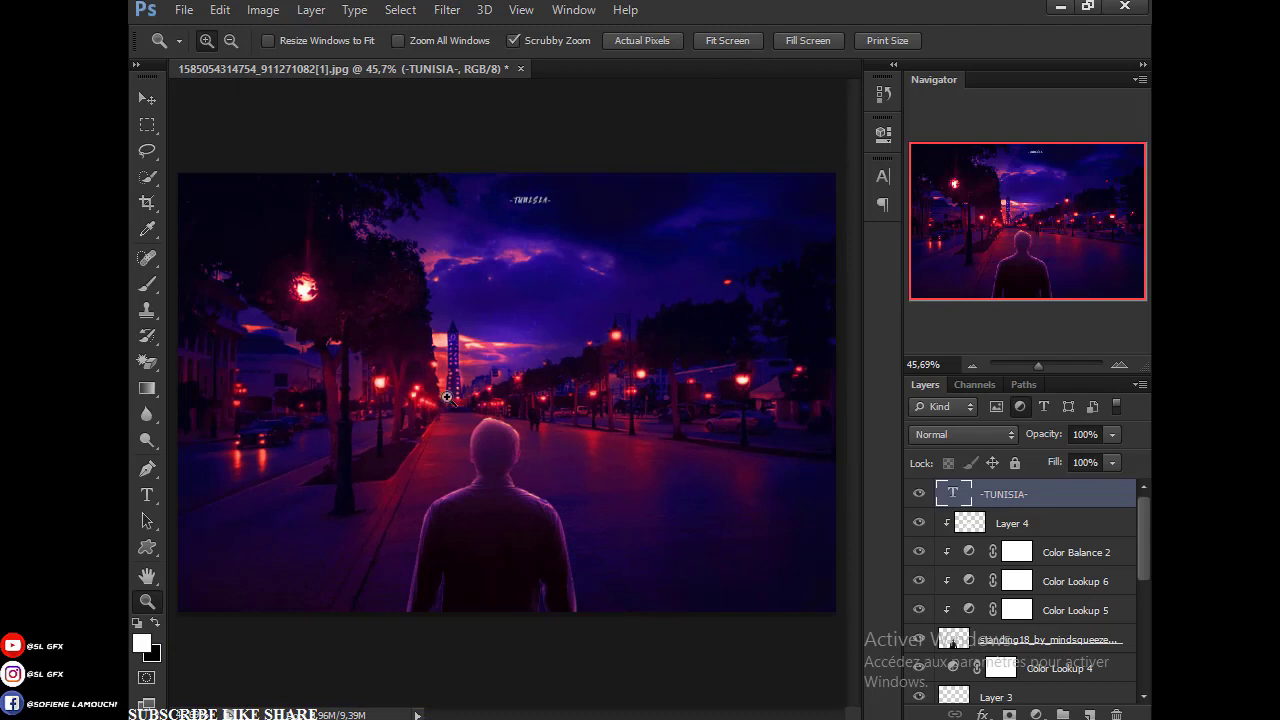